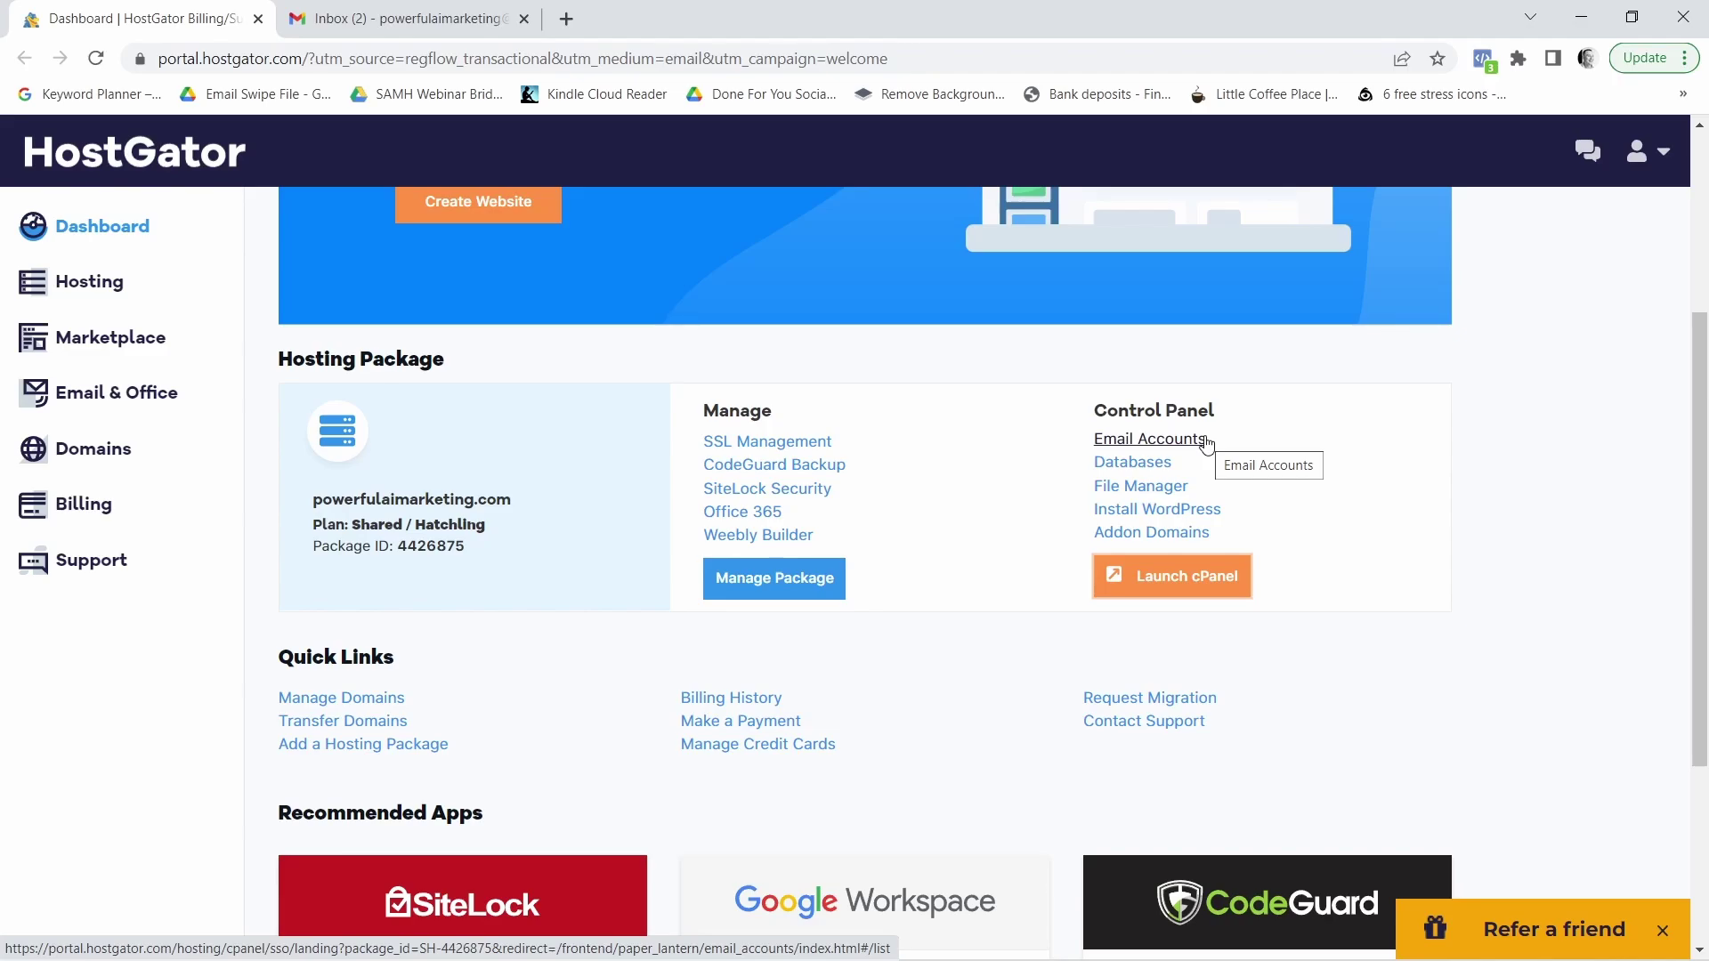
Launch cPanel, go to Email Accounts and start a new account on powerfulaimarketing.com
left_click(1181, 585)
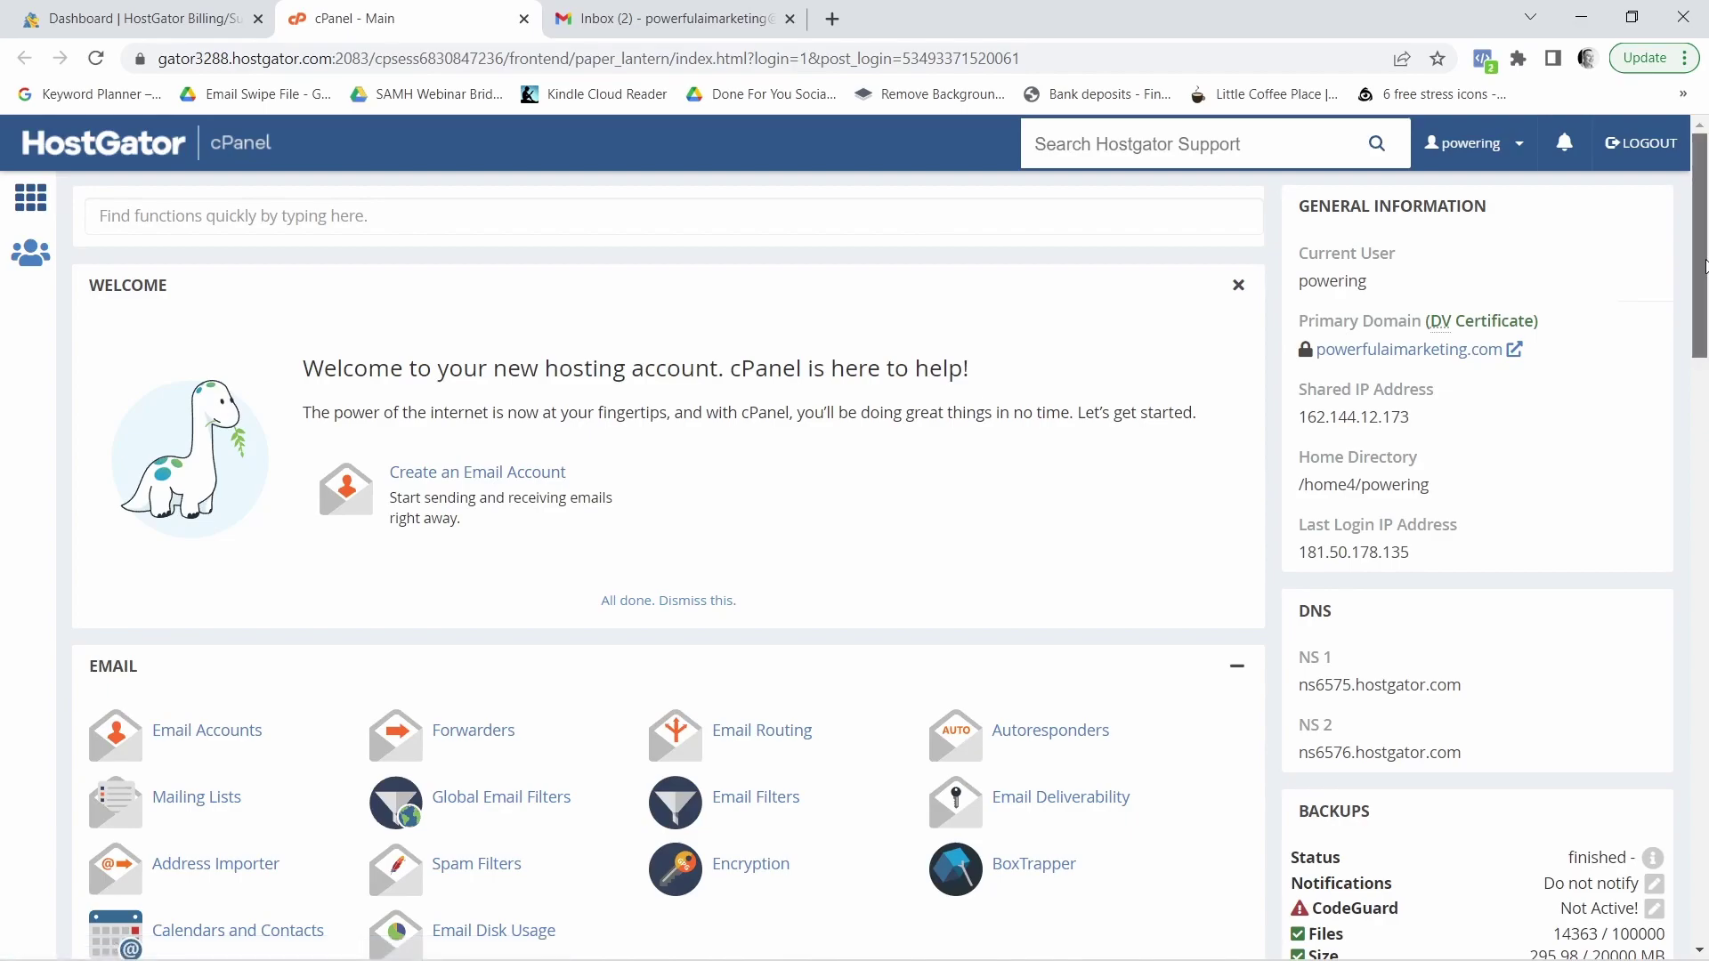
scroll(1707, 359, "down", 4)
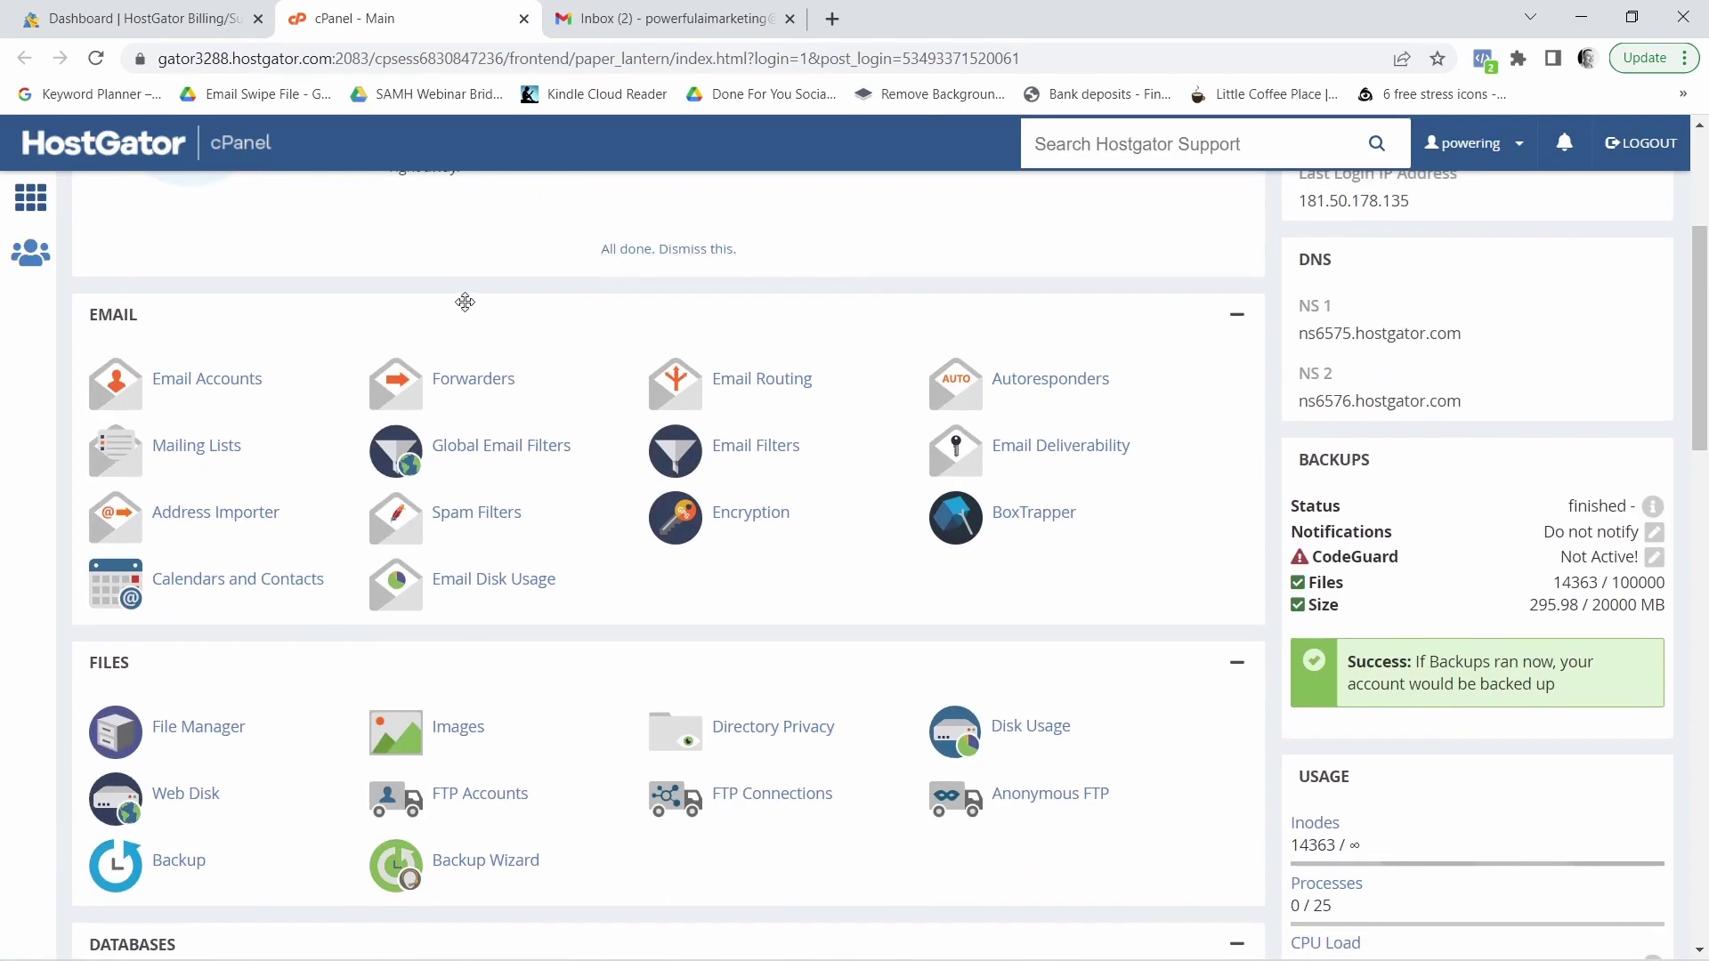
left_click(199, 389)
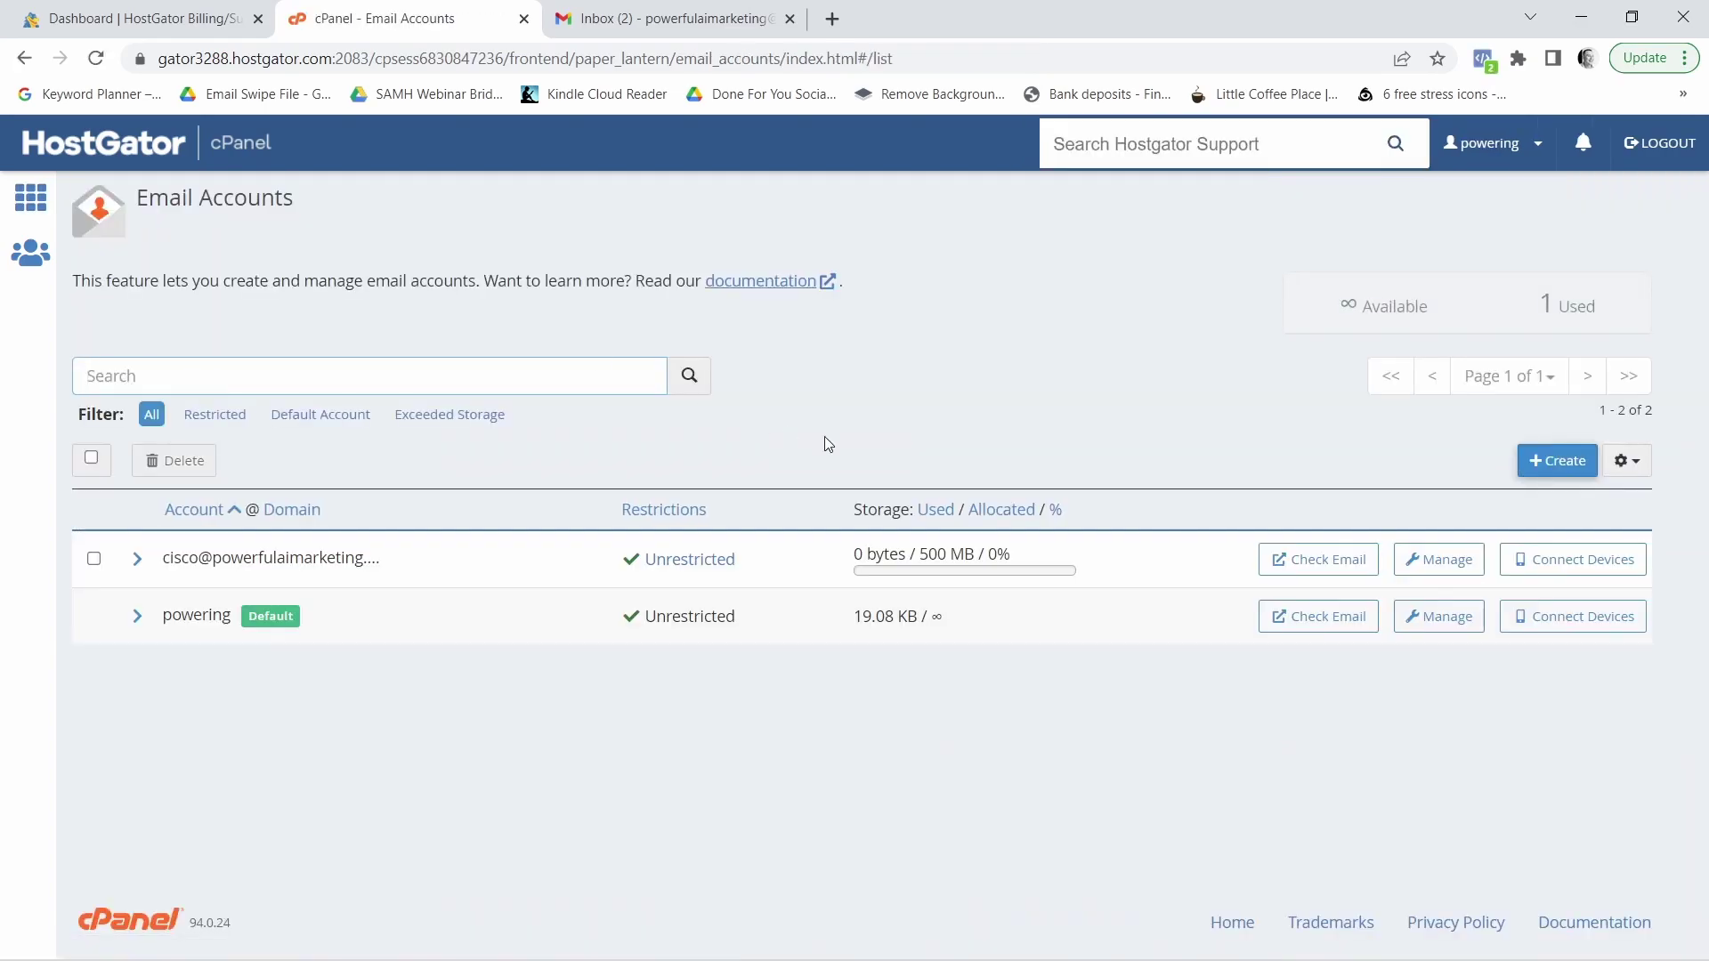
left_click(1558, 461)
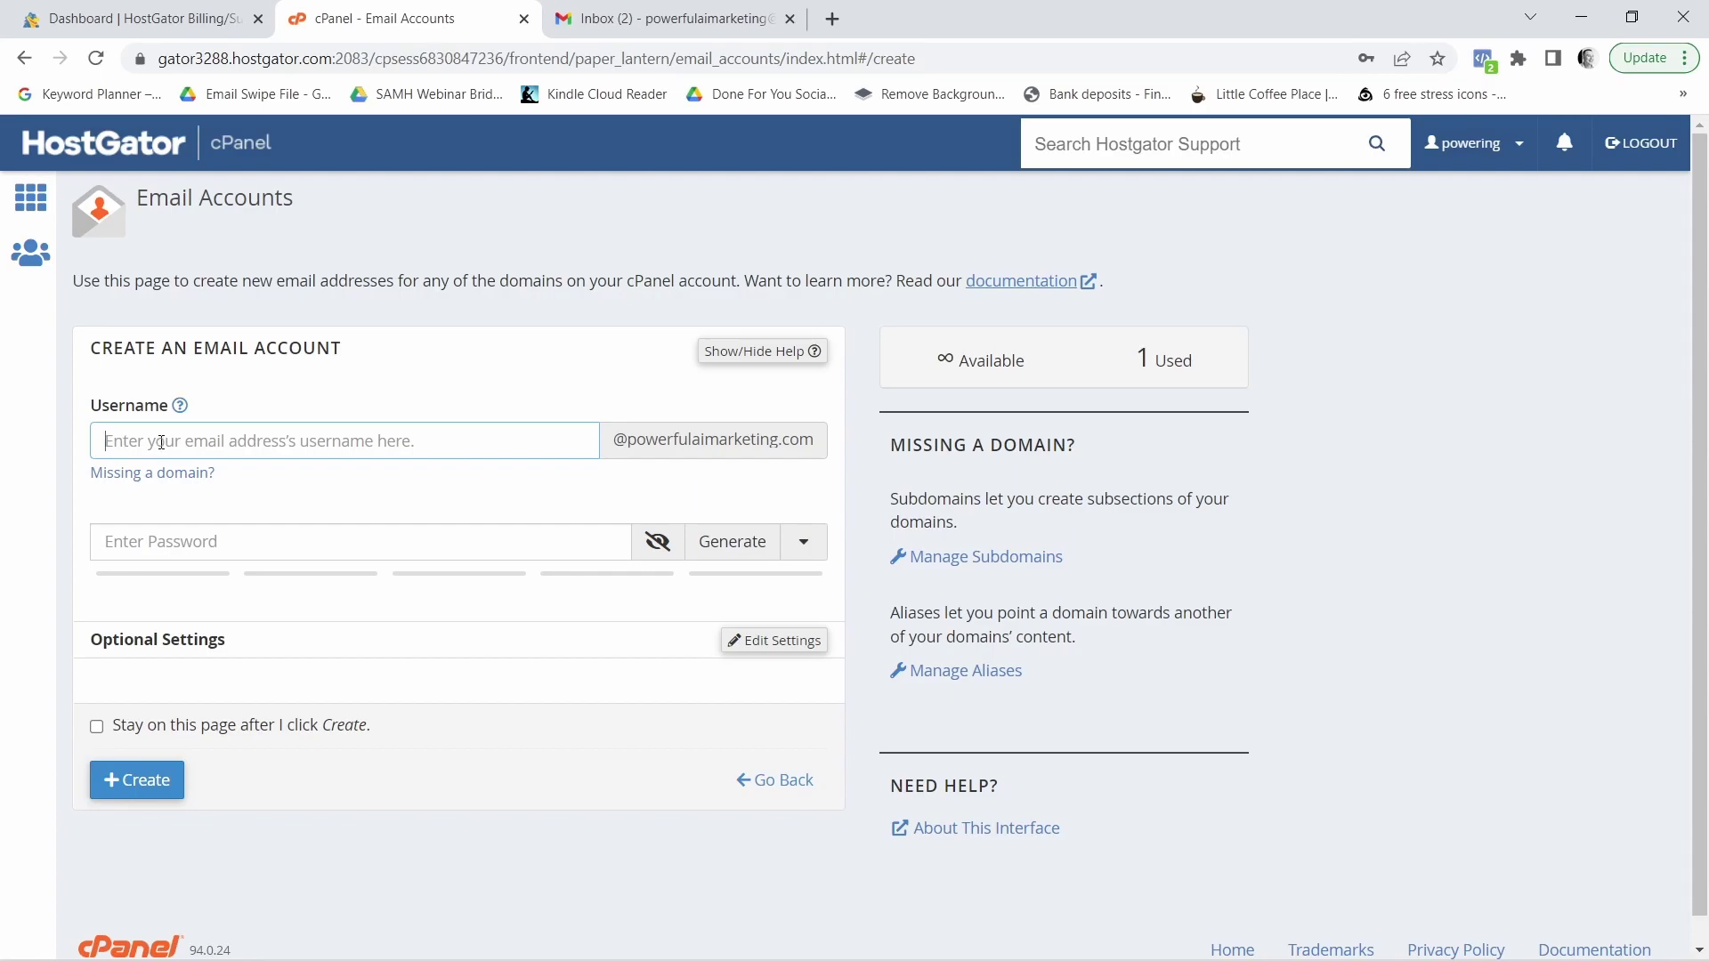
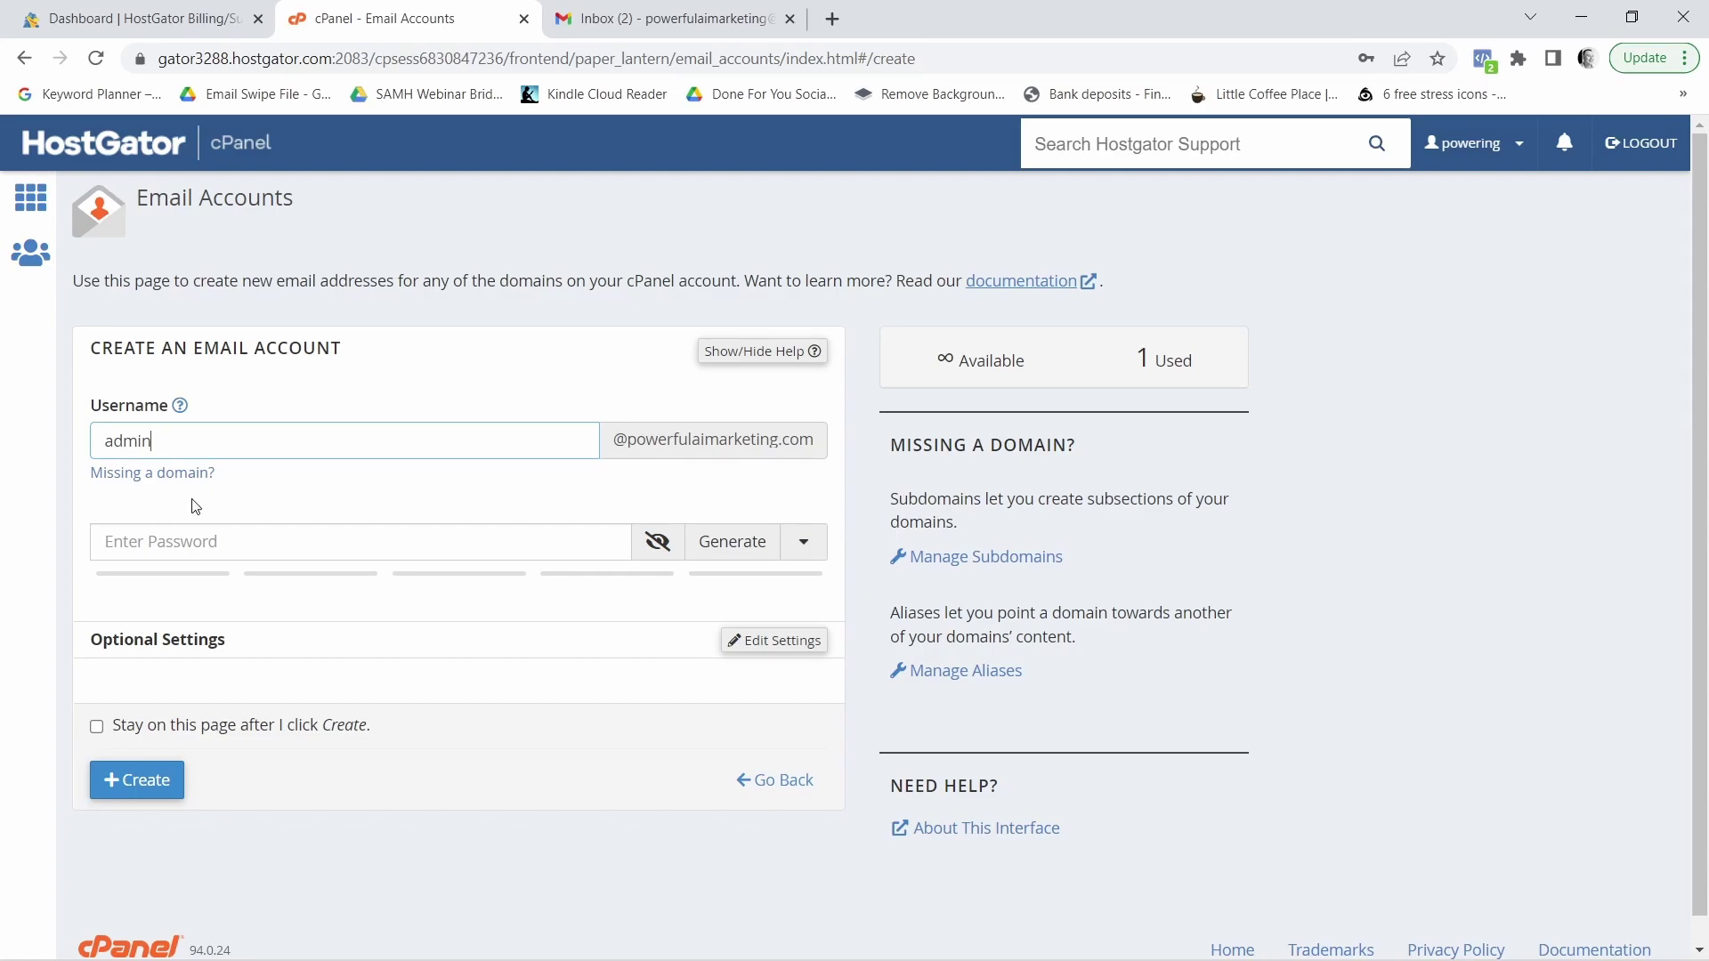
left_click(243, 545)
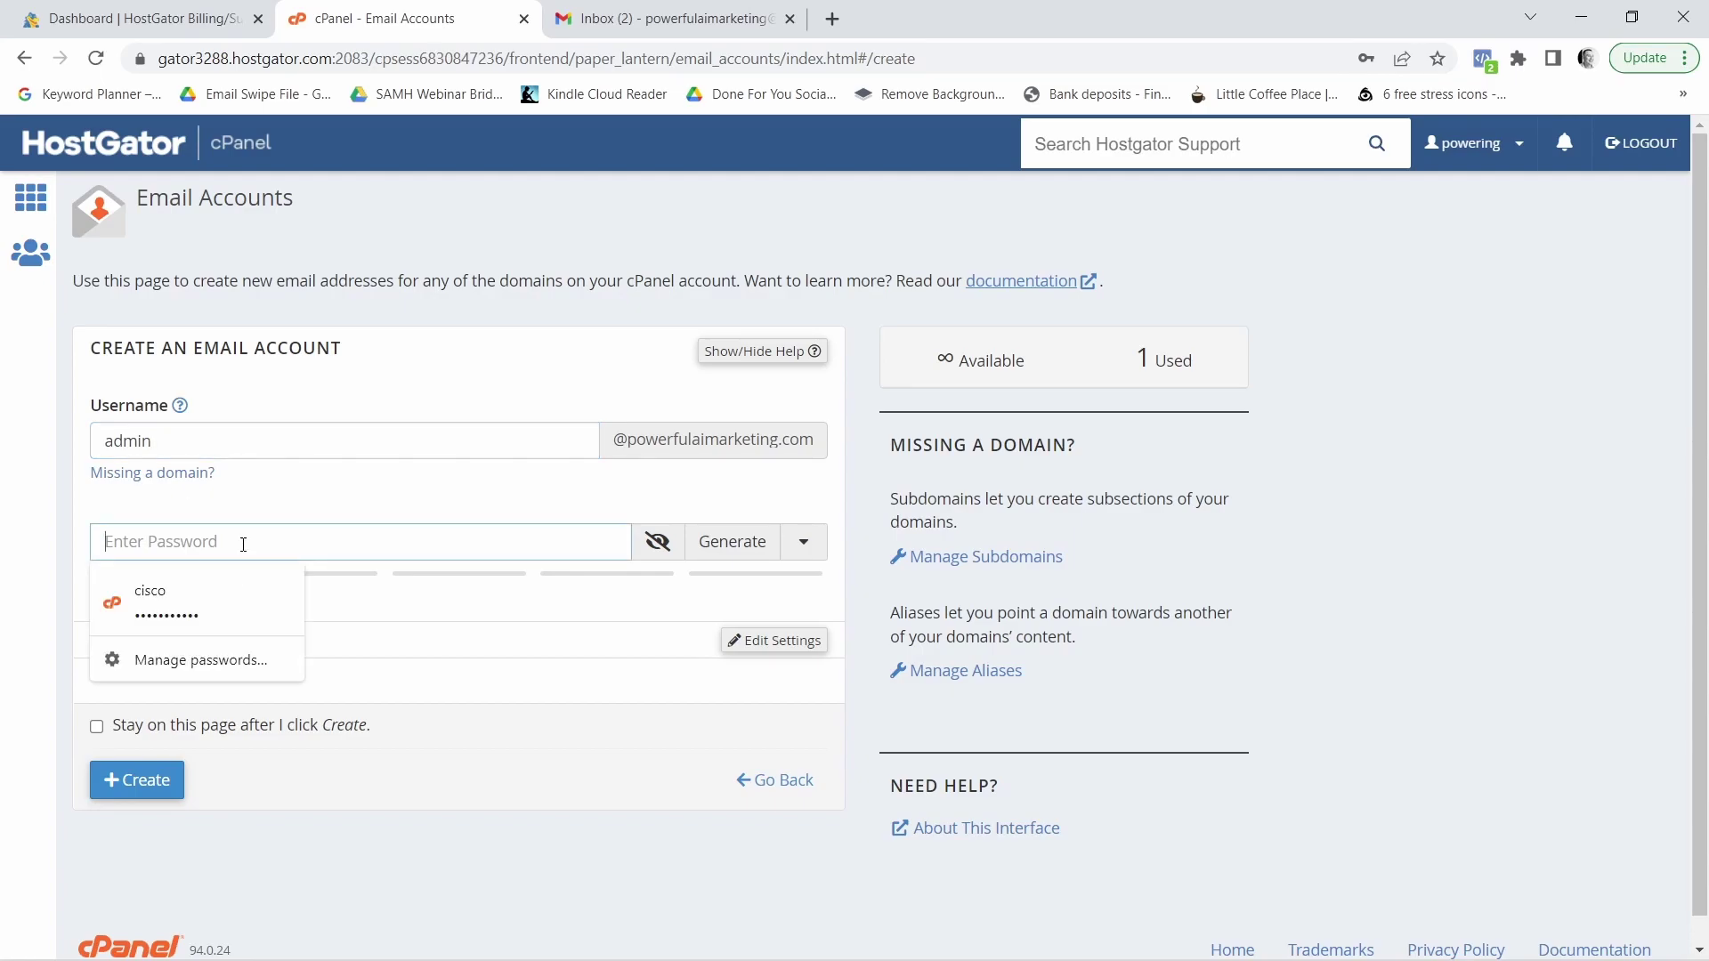
type("admin")
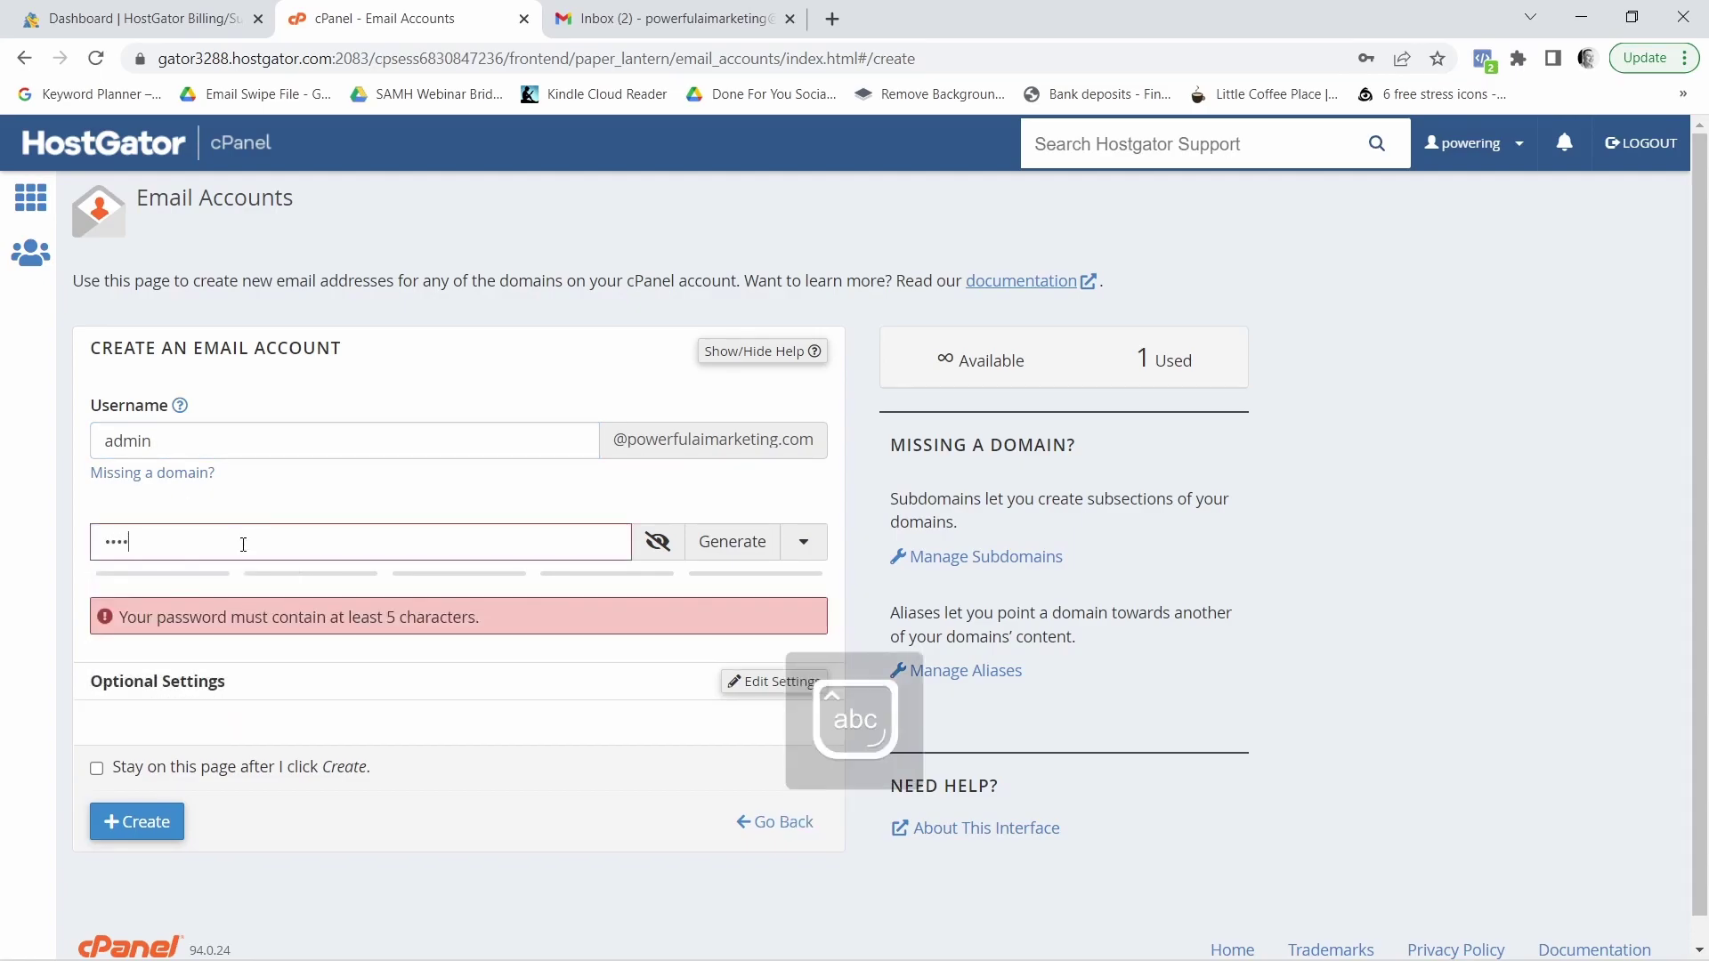
type("12")
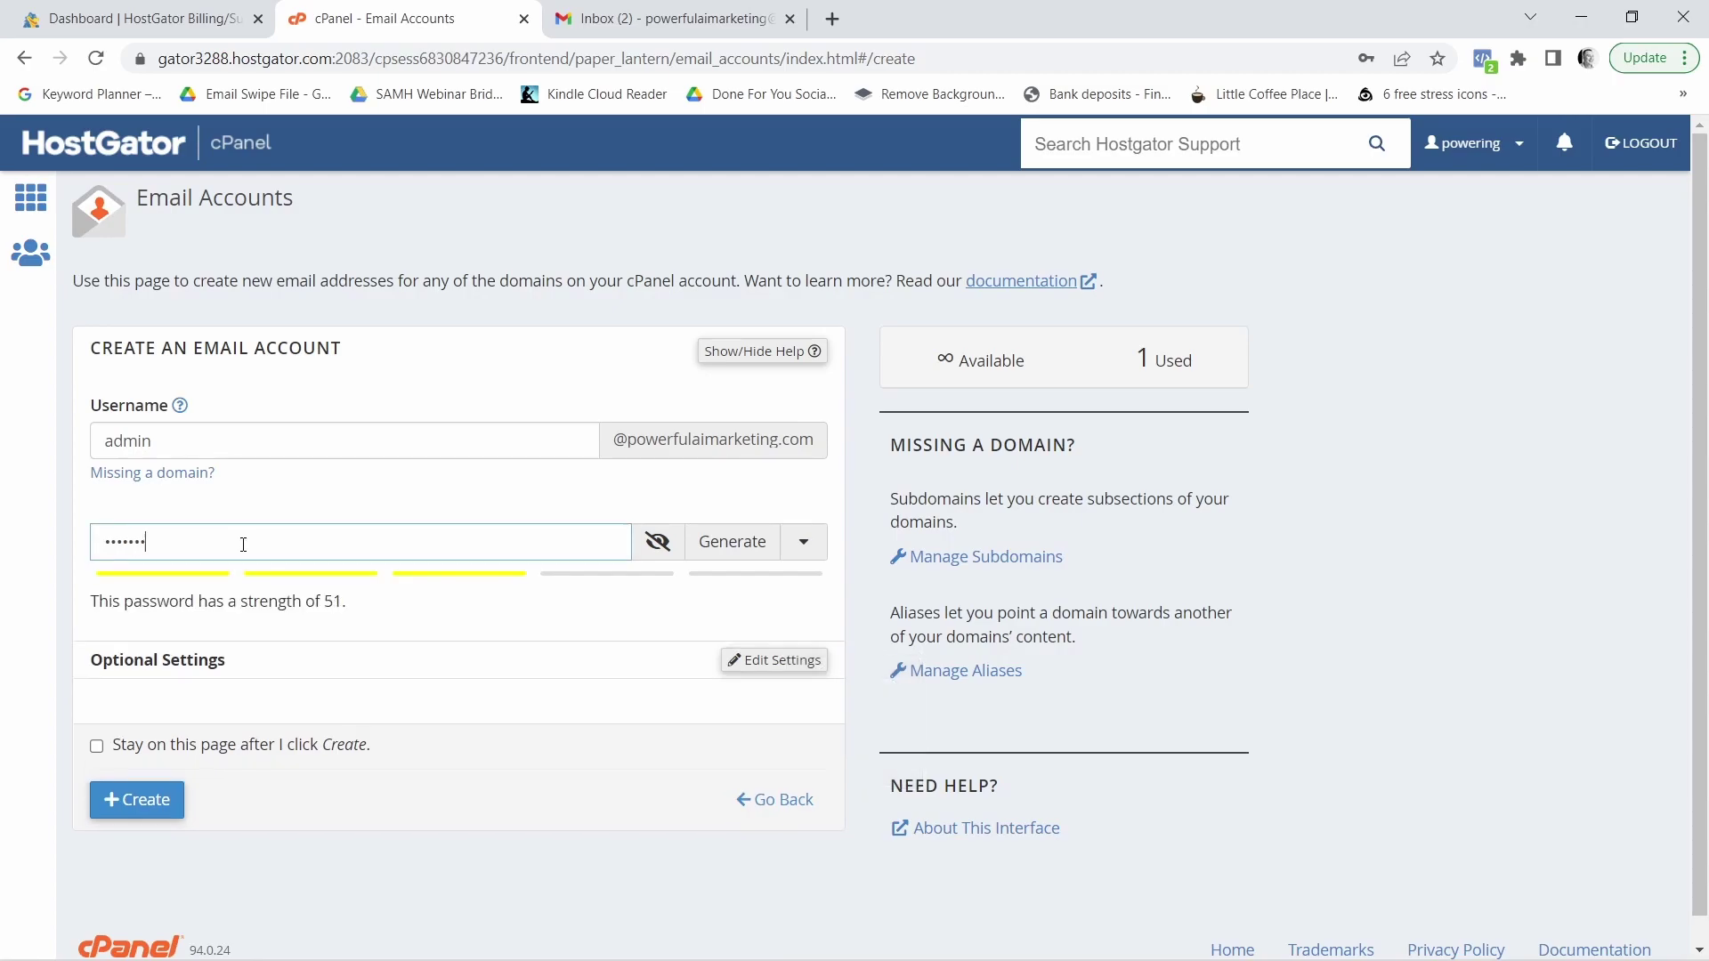
type("3")
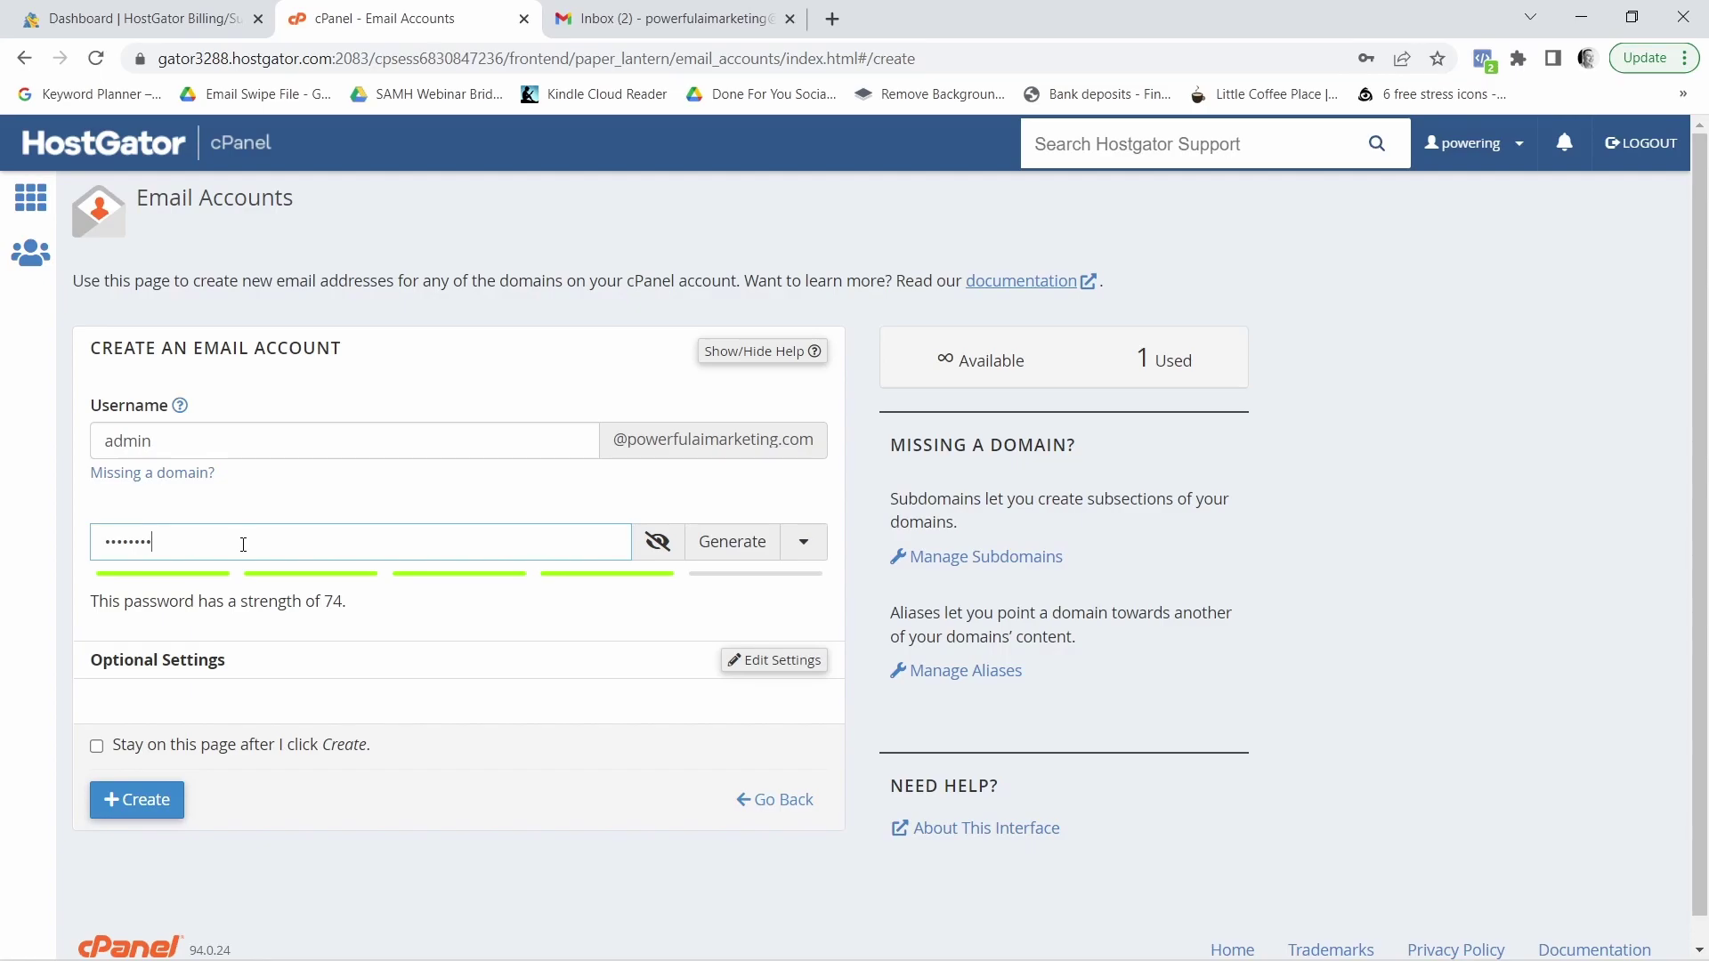
left_click(138, 799)
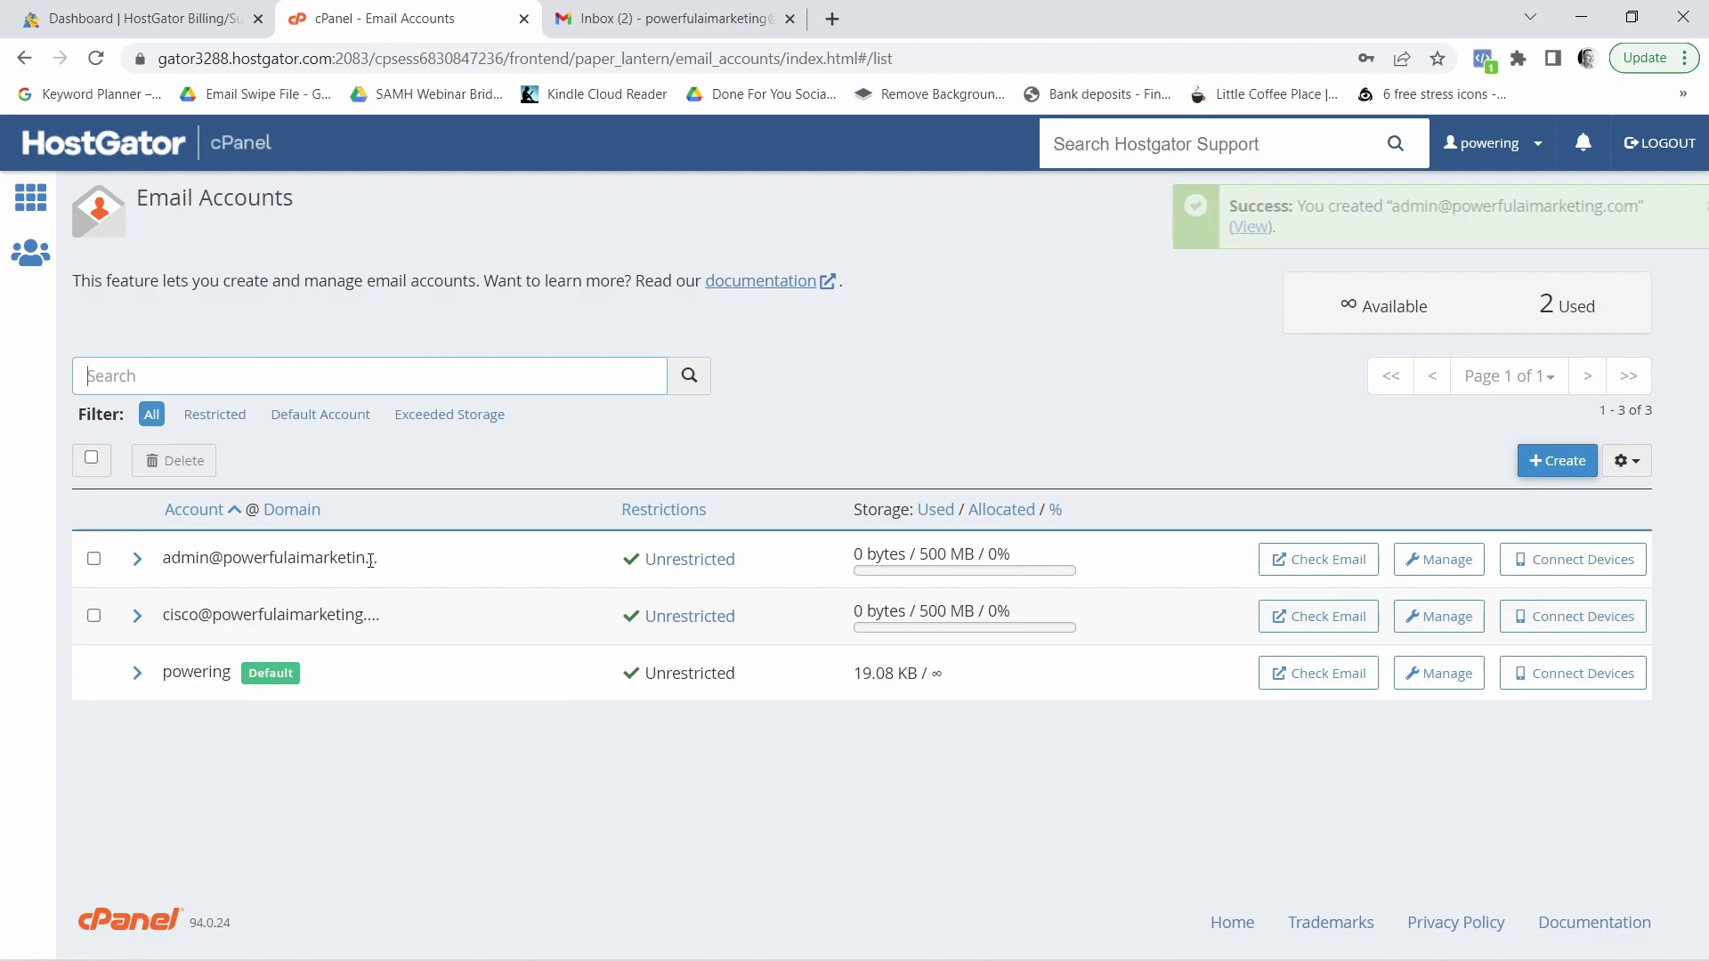
Open Gmail's full settings at the Accounts and Import section
left_click(663, 21)
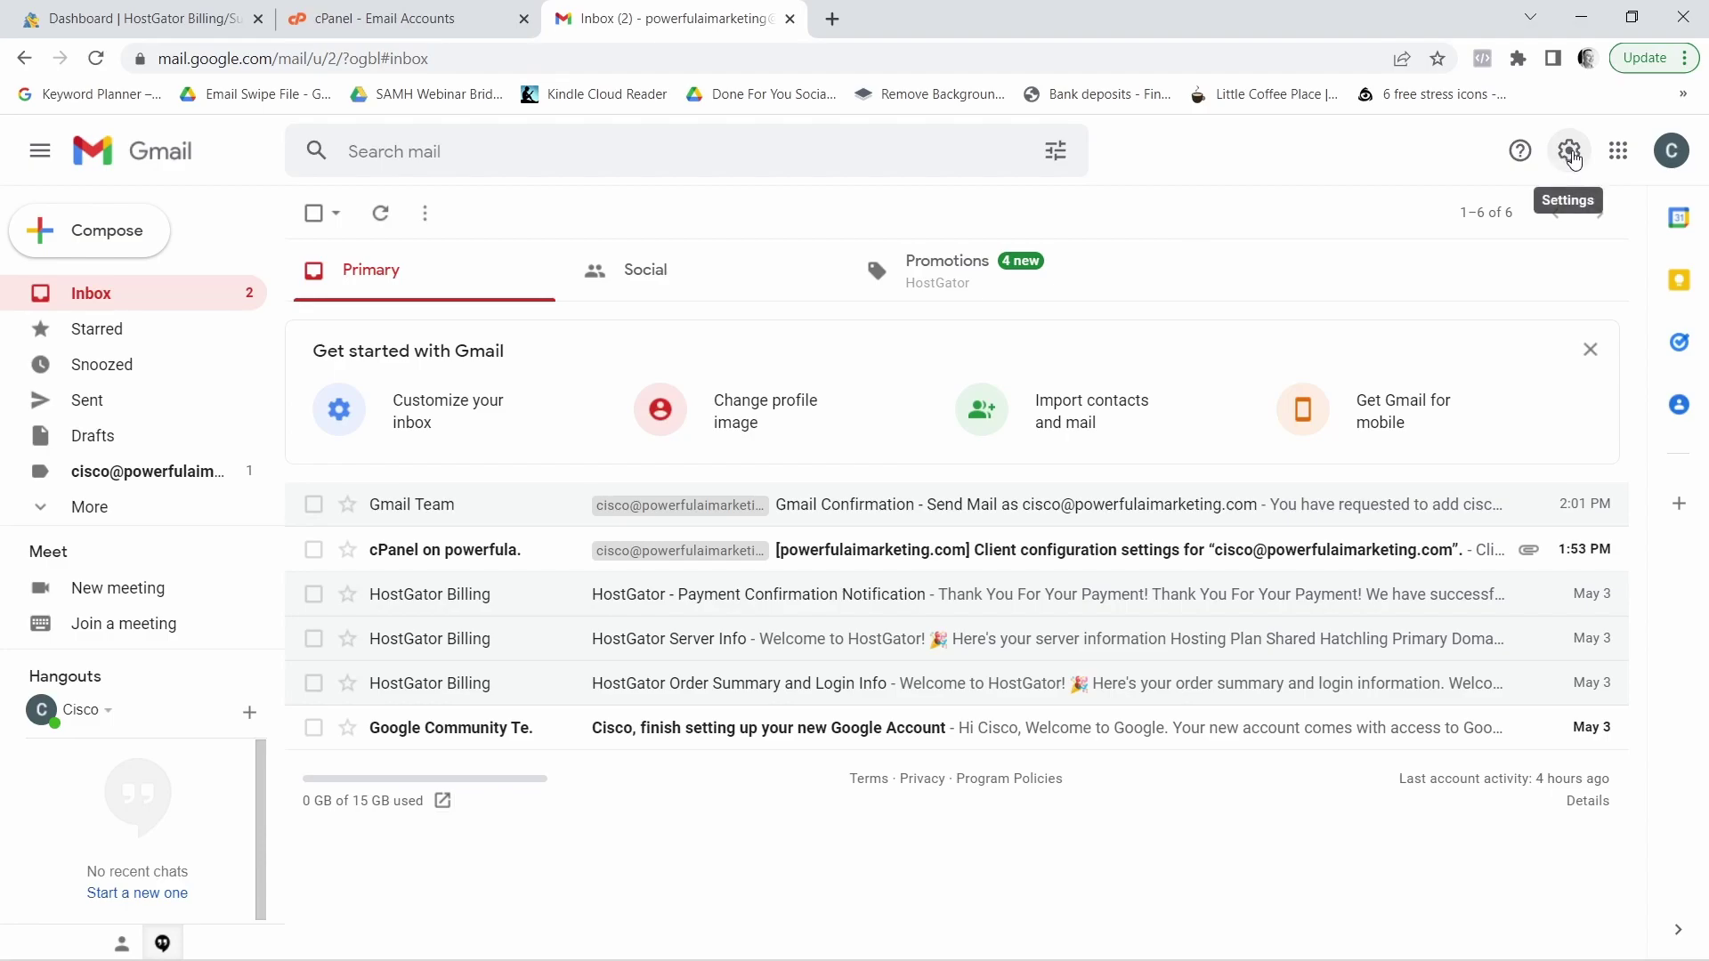
left_click(1570, 153)
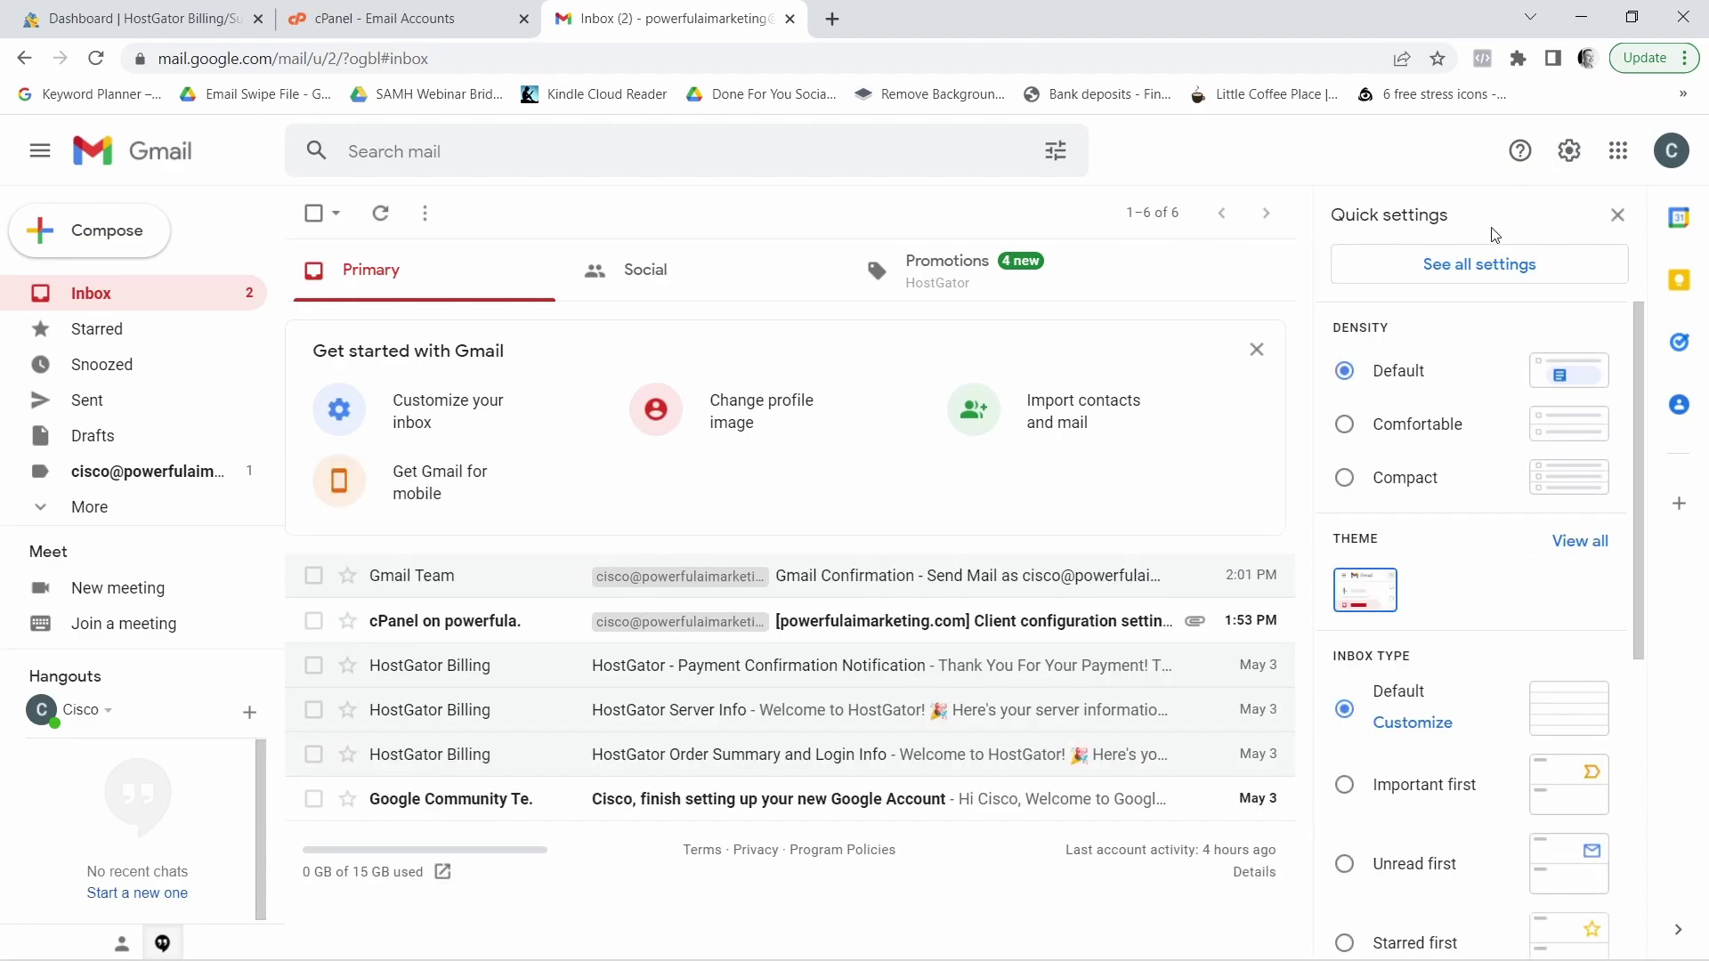
left_click(1465, 271)
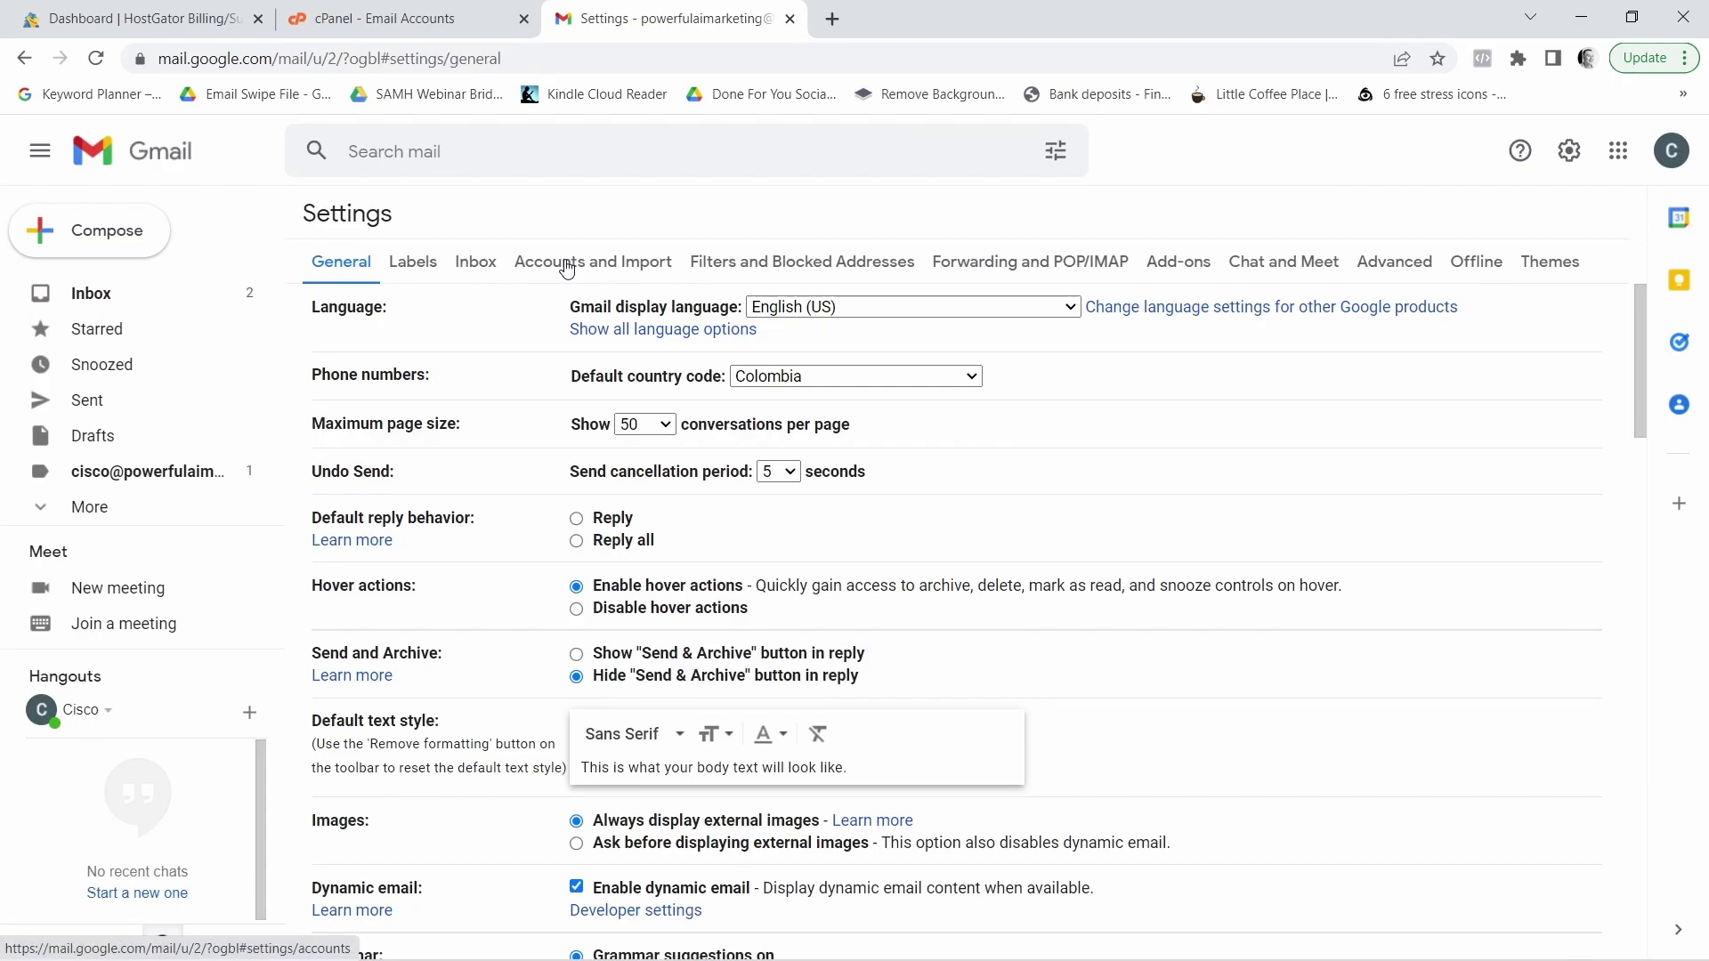
left_click_drag(509, 267, 662, 258)
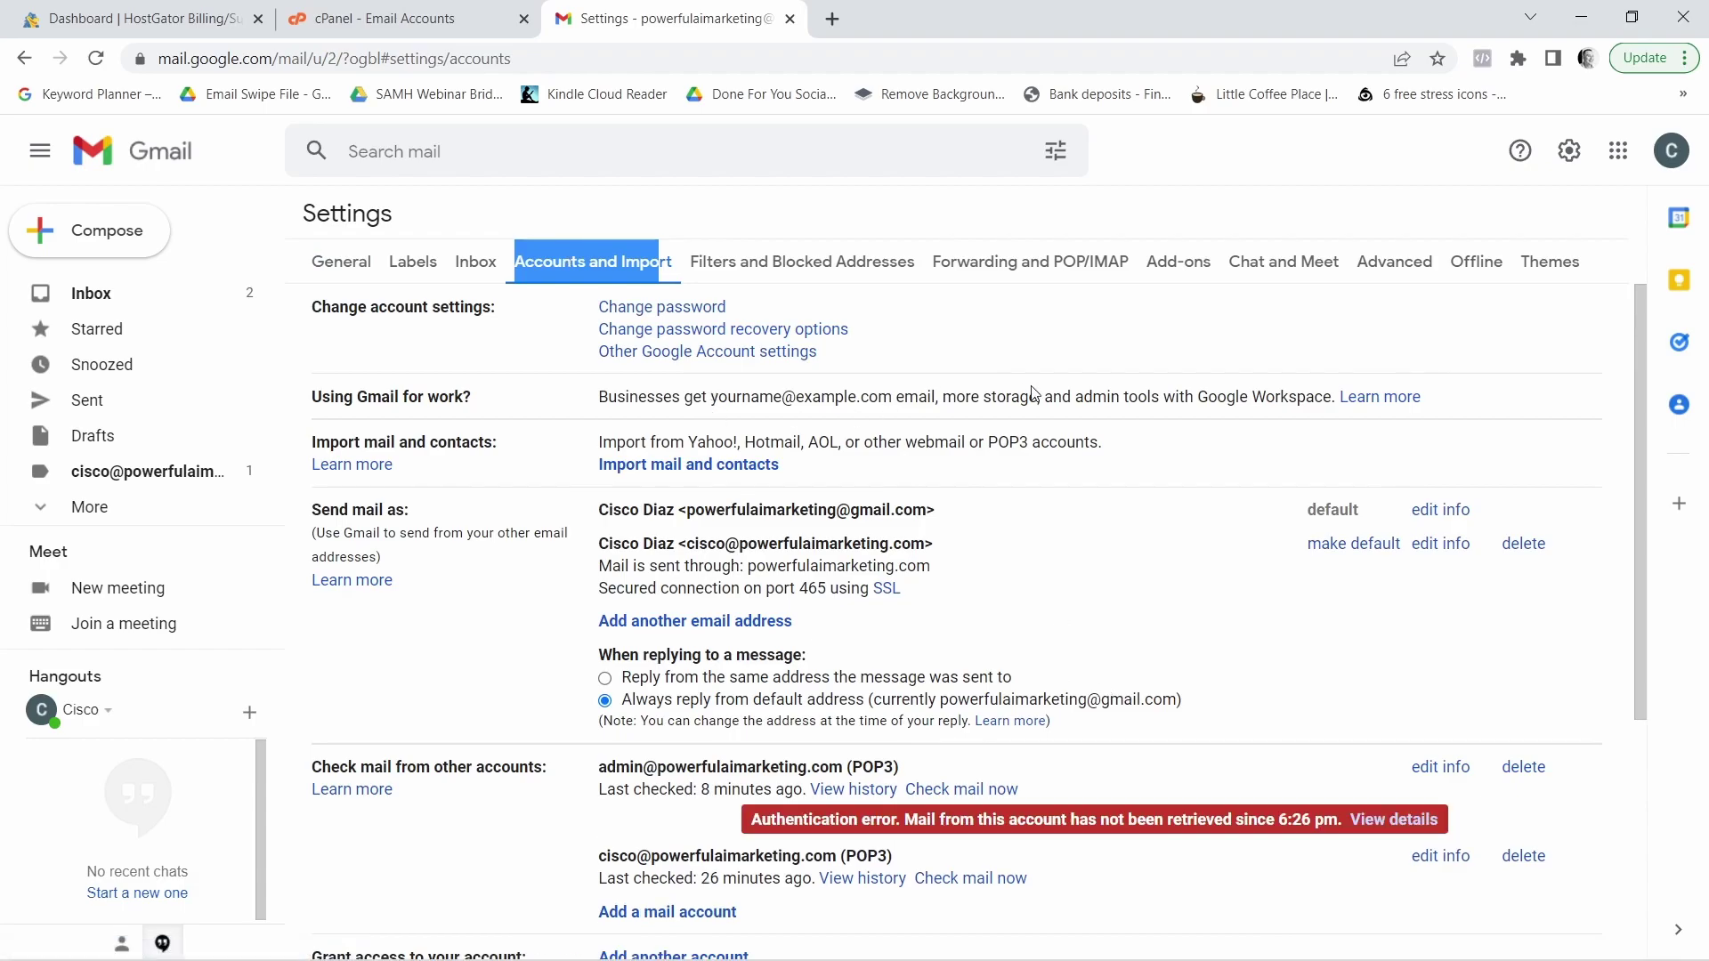
left_click_drag(1637, 397, 1656, 583)
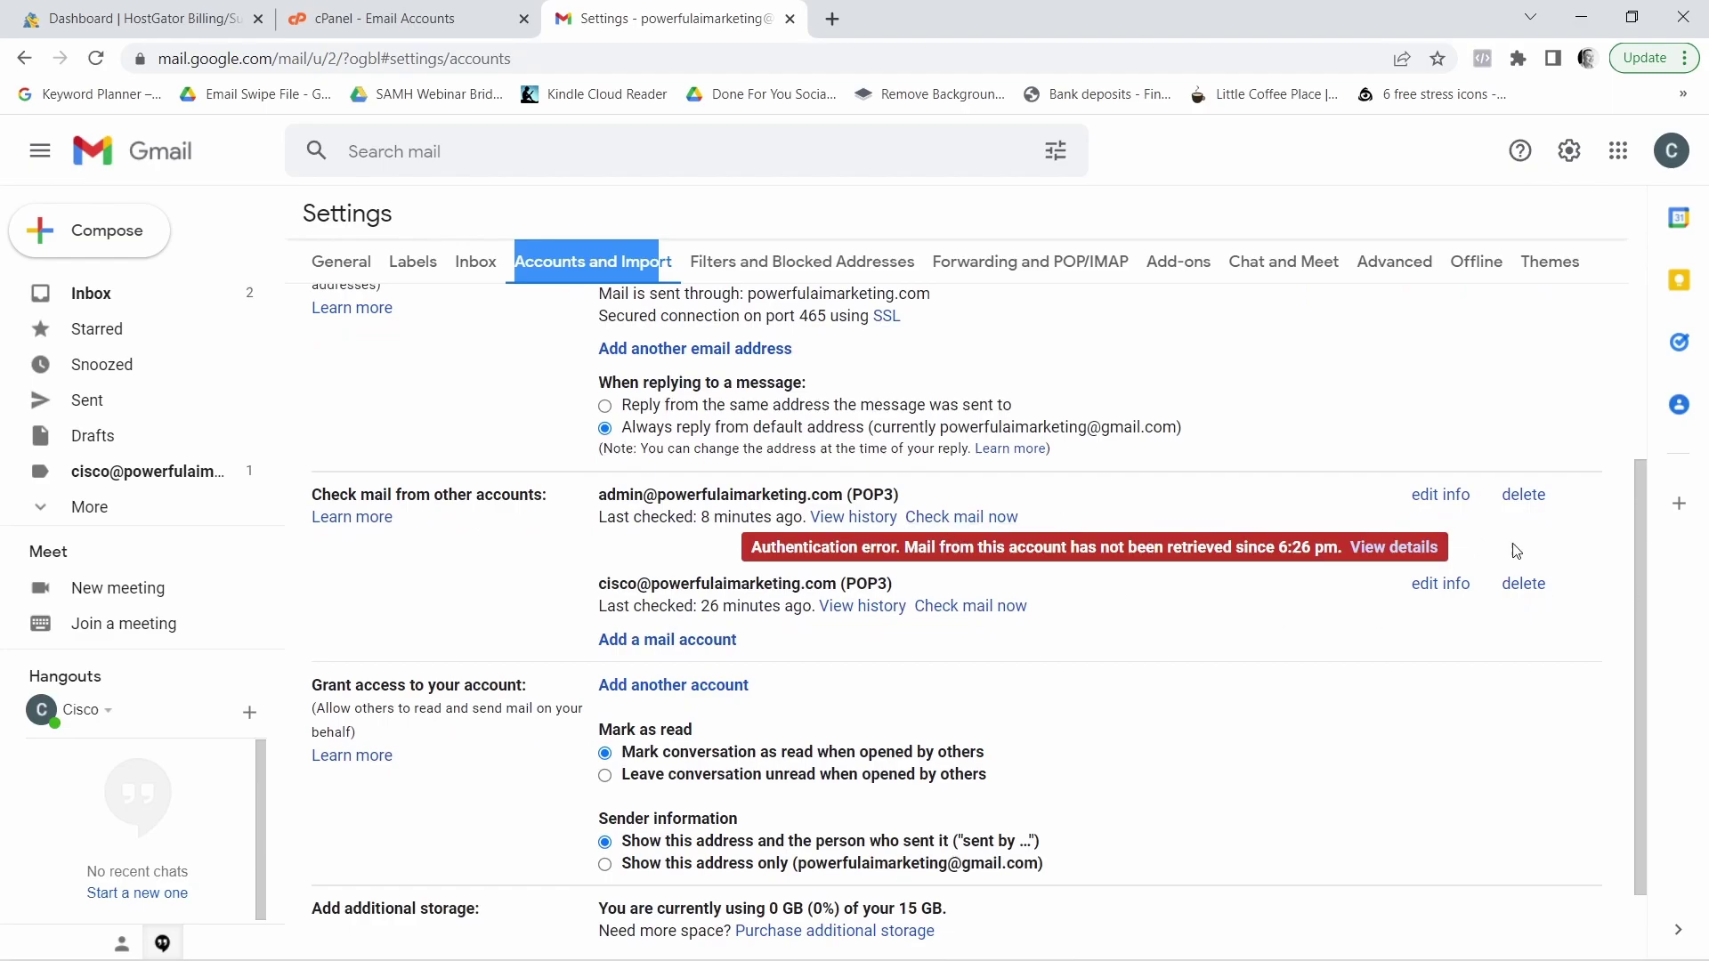
left_click(1530, 504)
left_click(1088, 583)
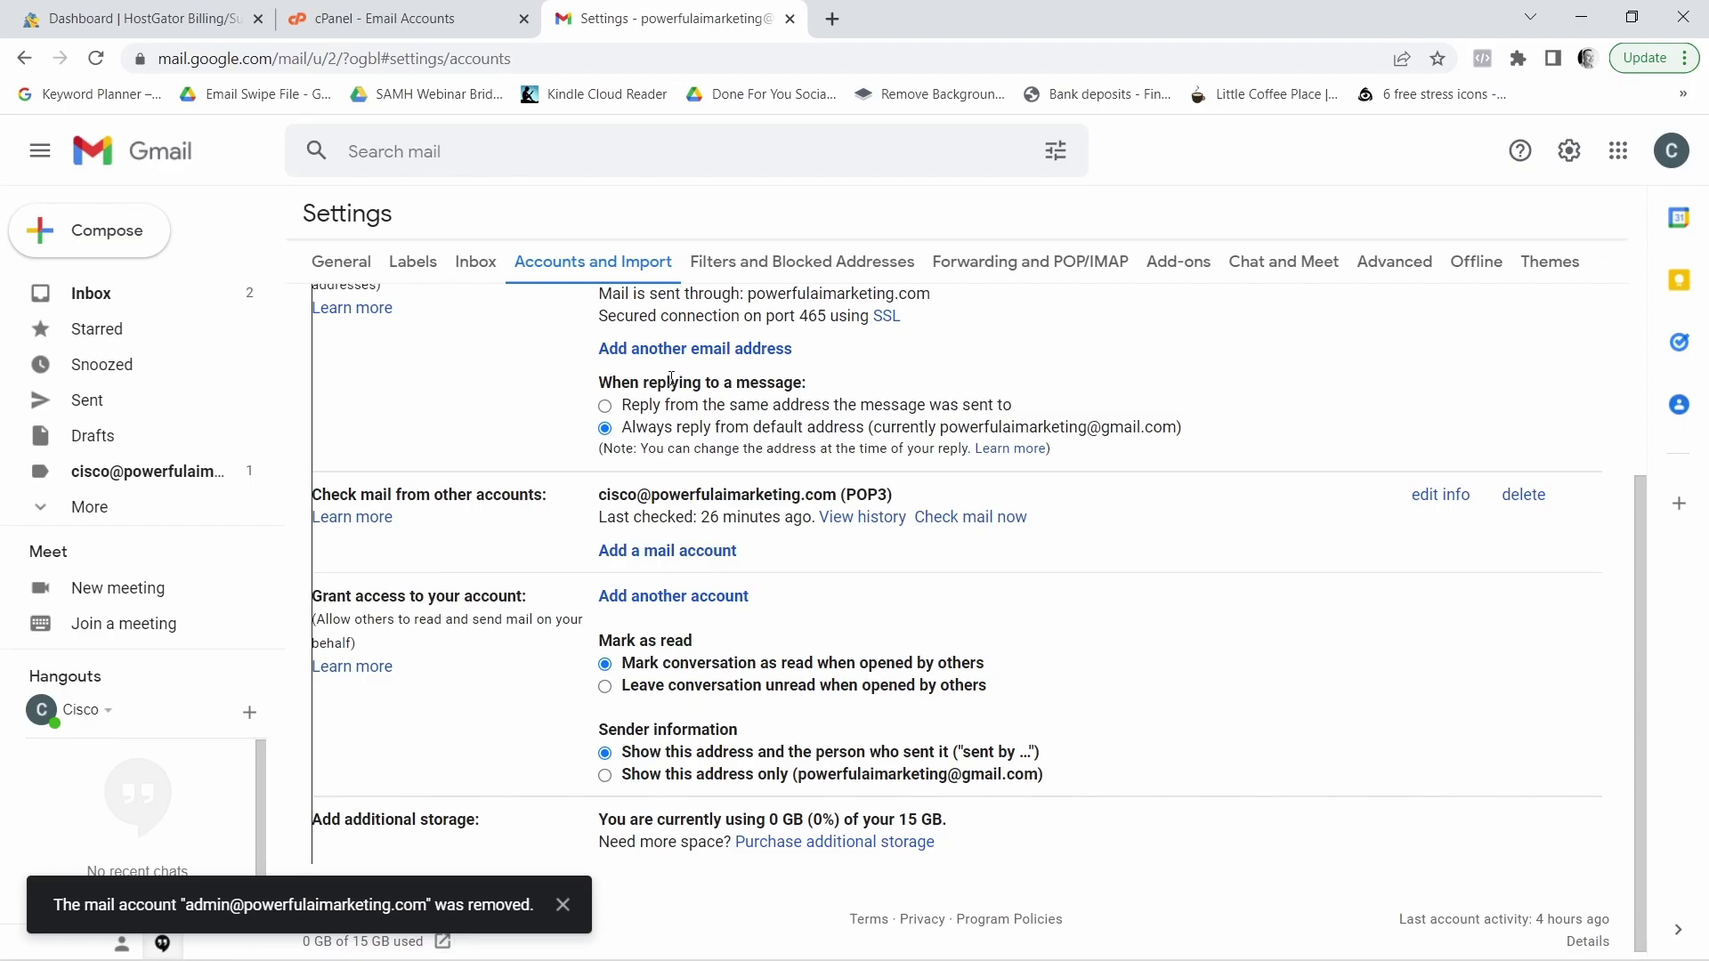
left_click_drag(312, 495, 548, 500)
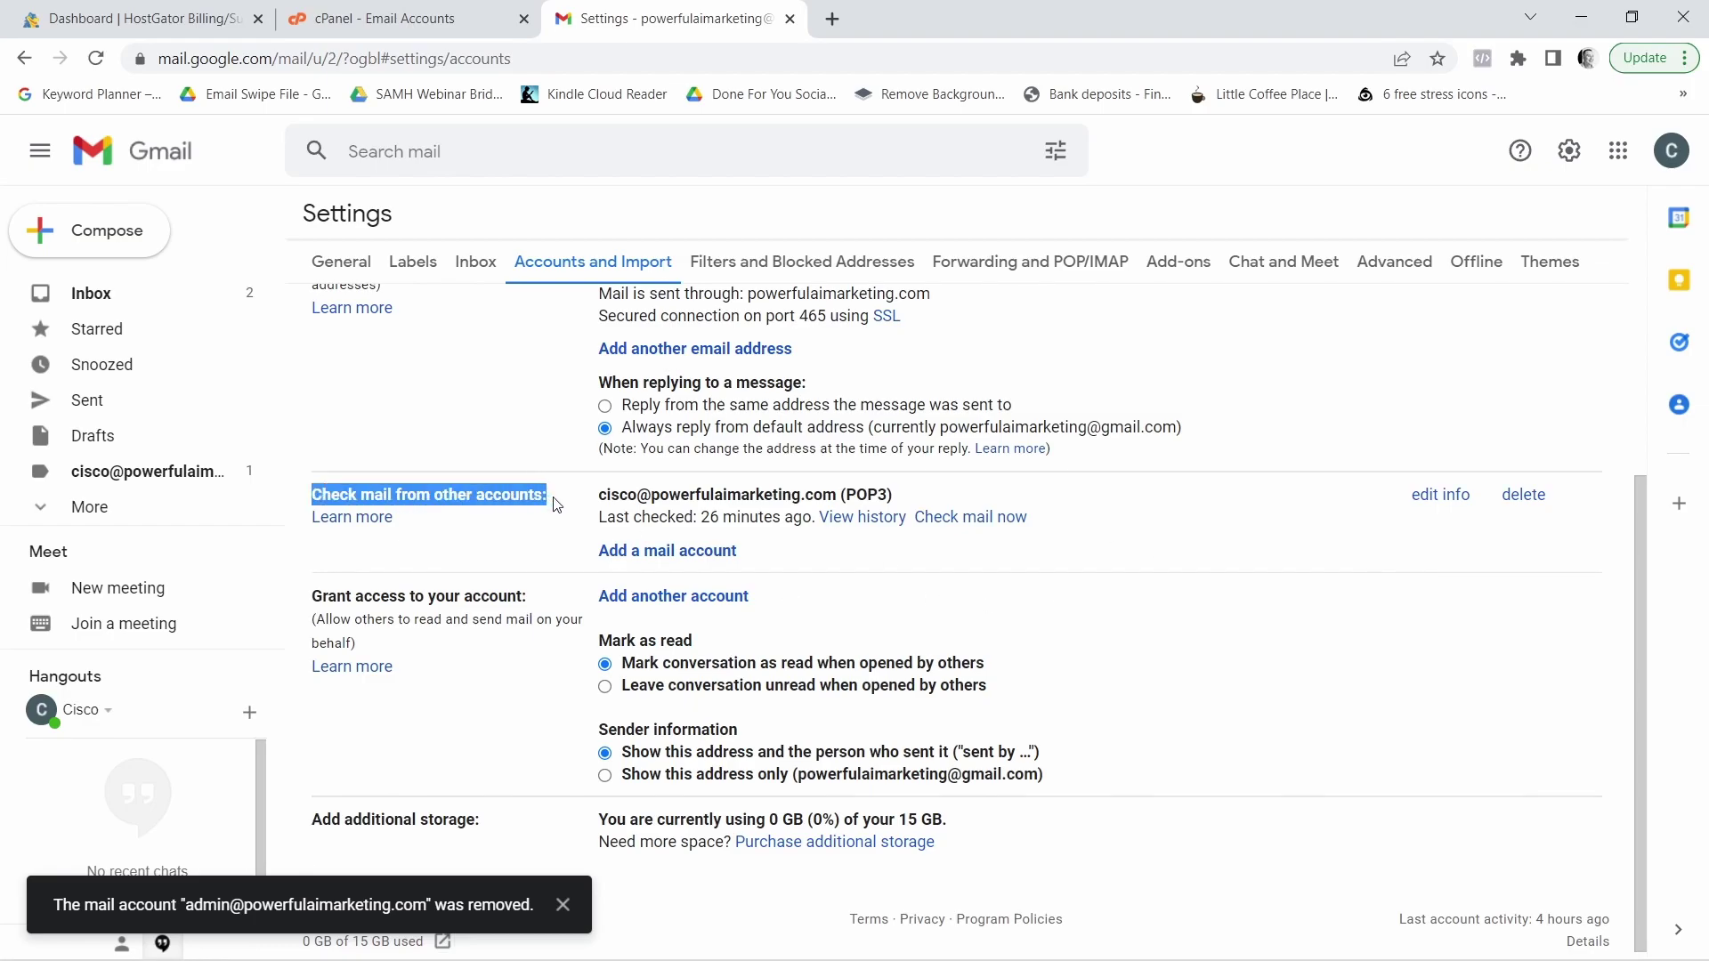
left_click(654, 554)
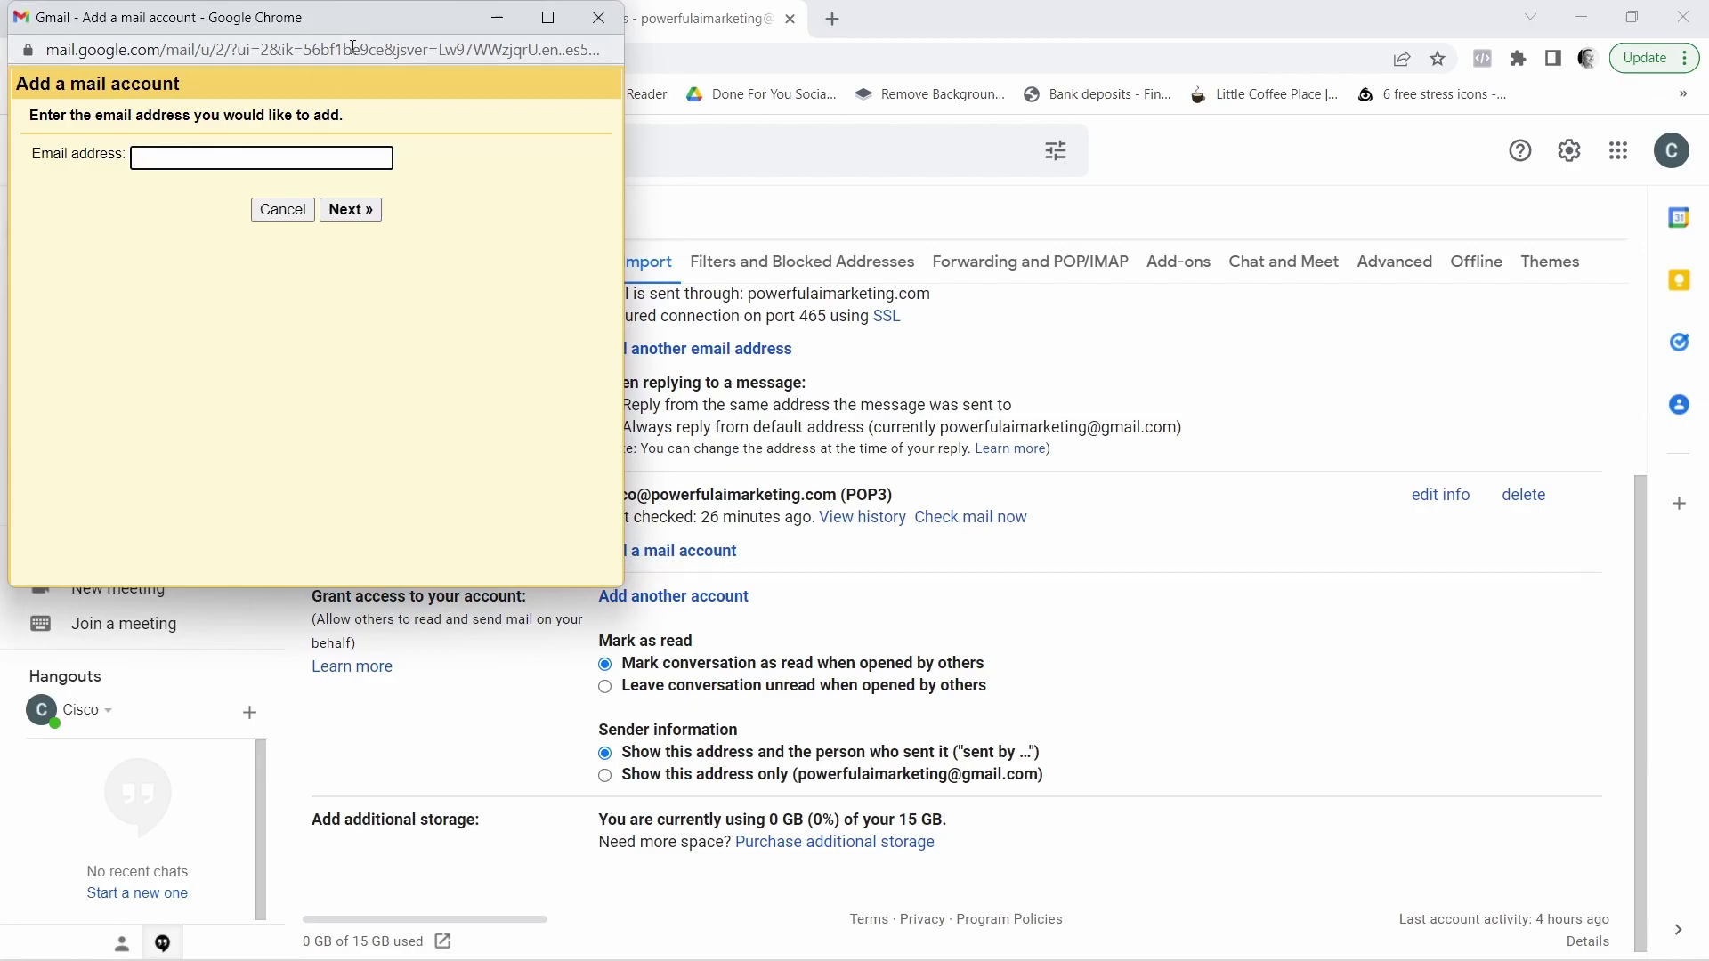
left_click_drag(420, 17, 618, 108)
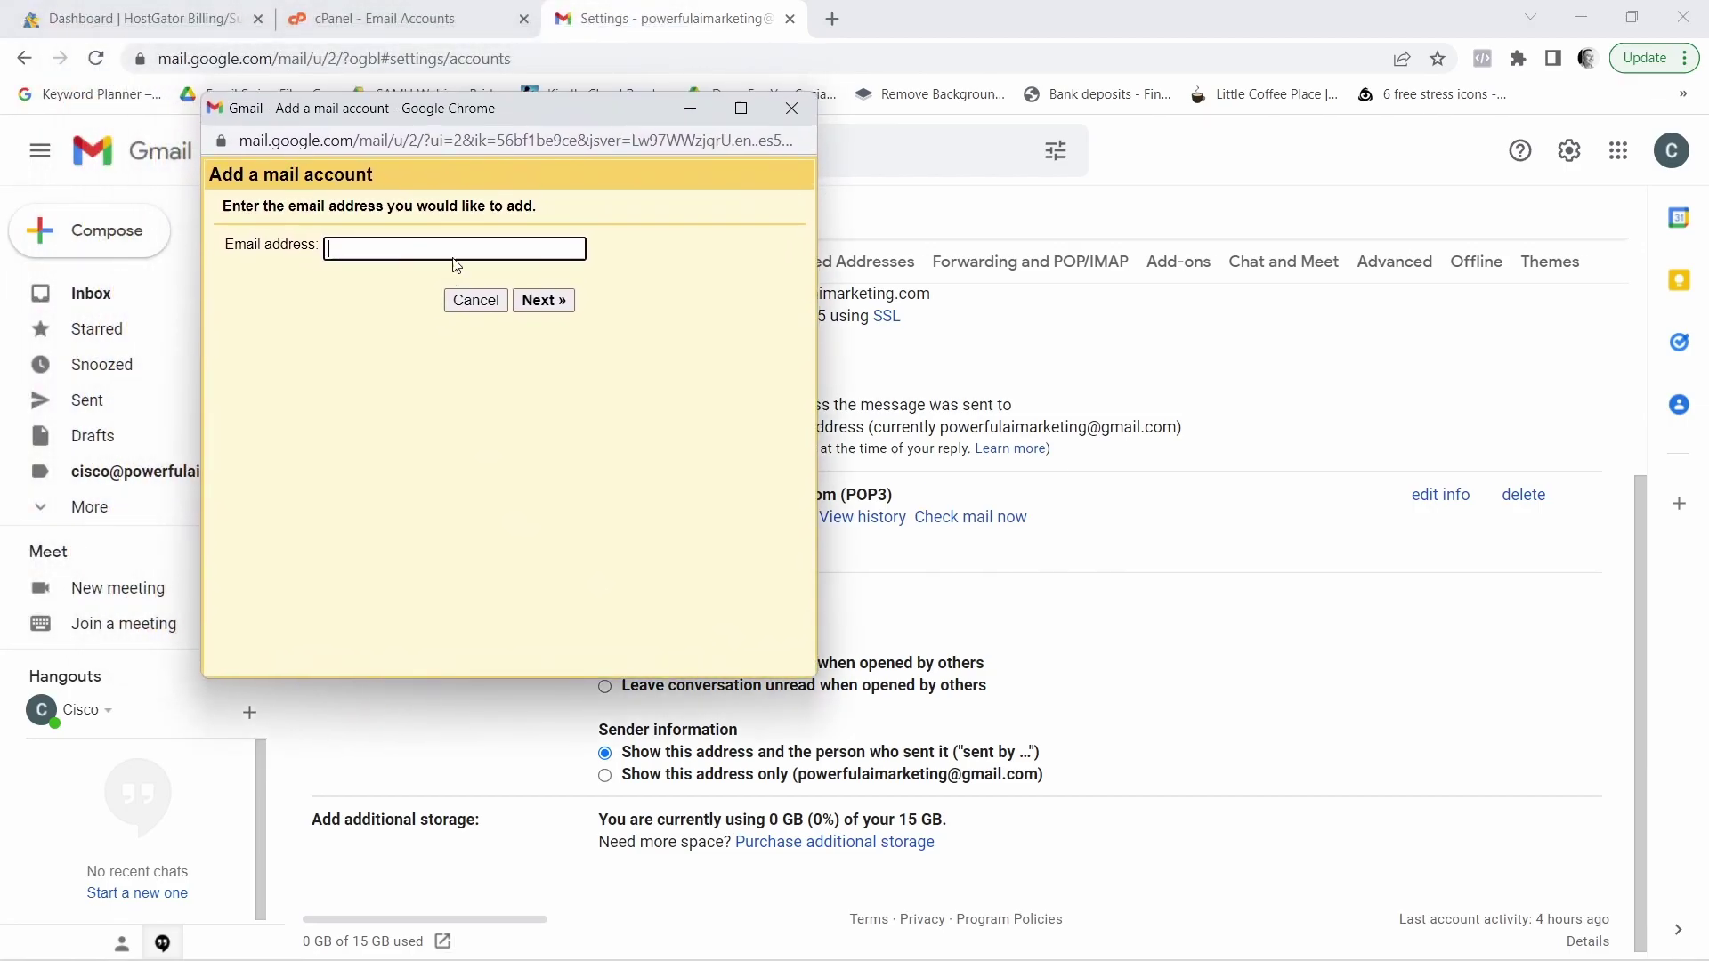
left_click(356, 251)
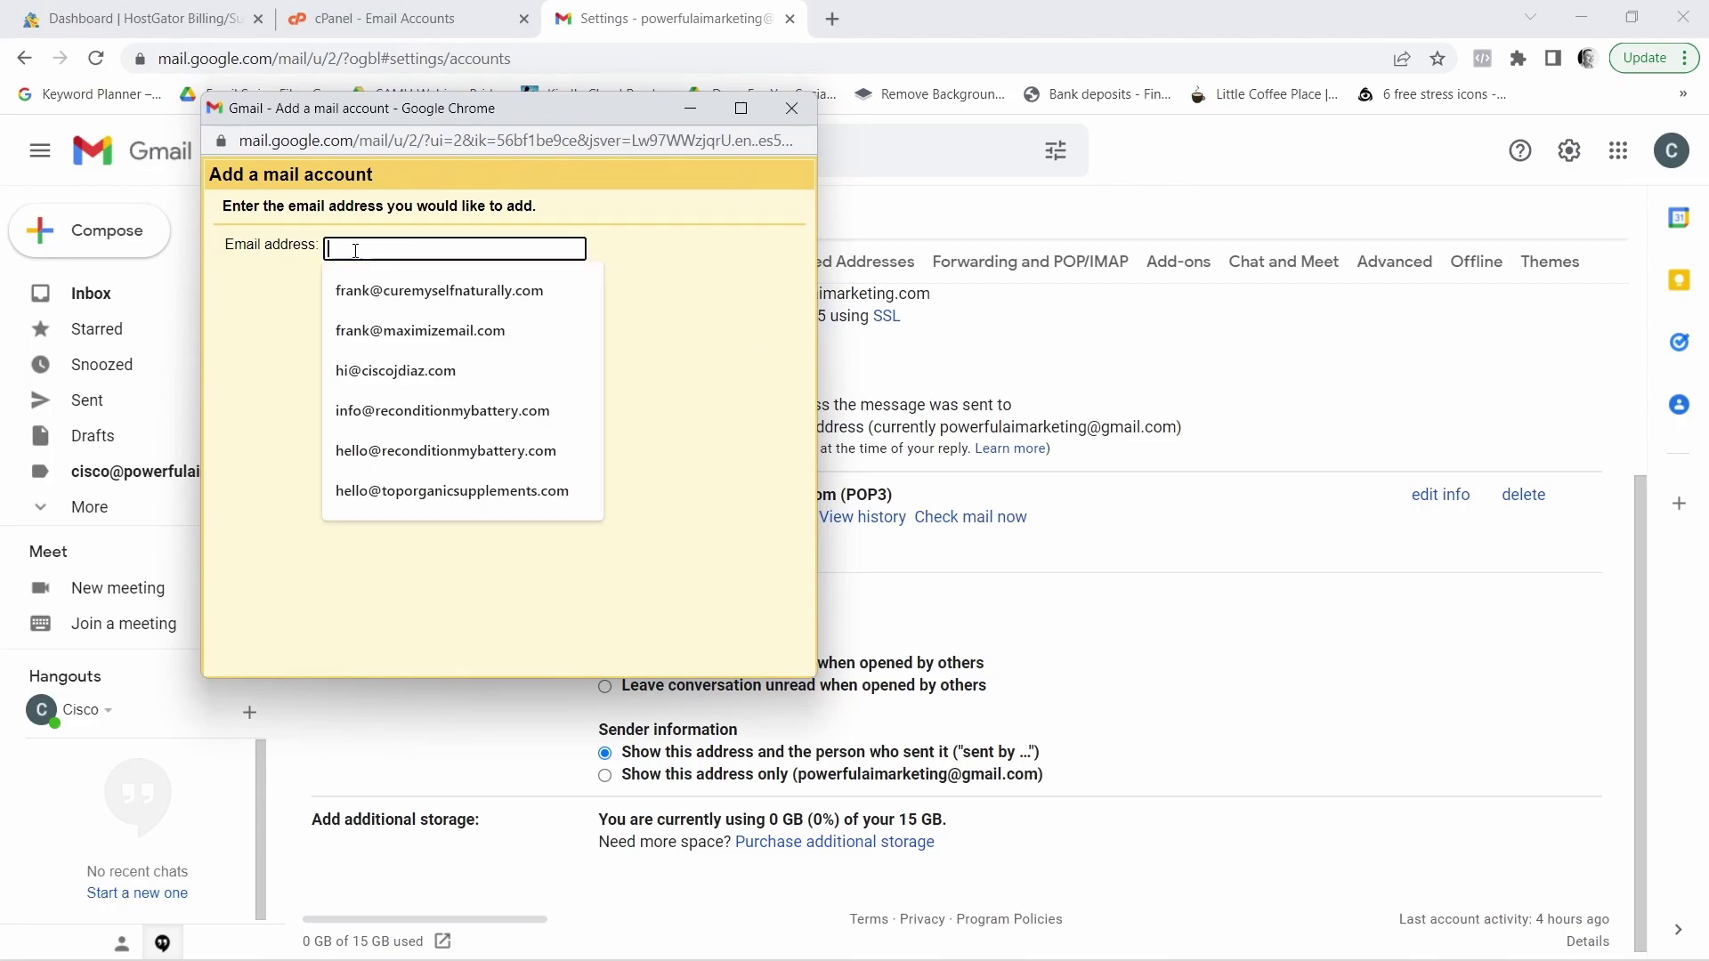
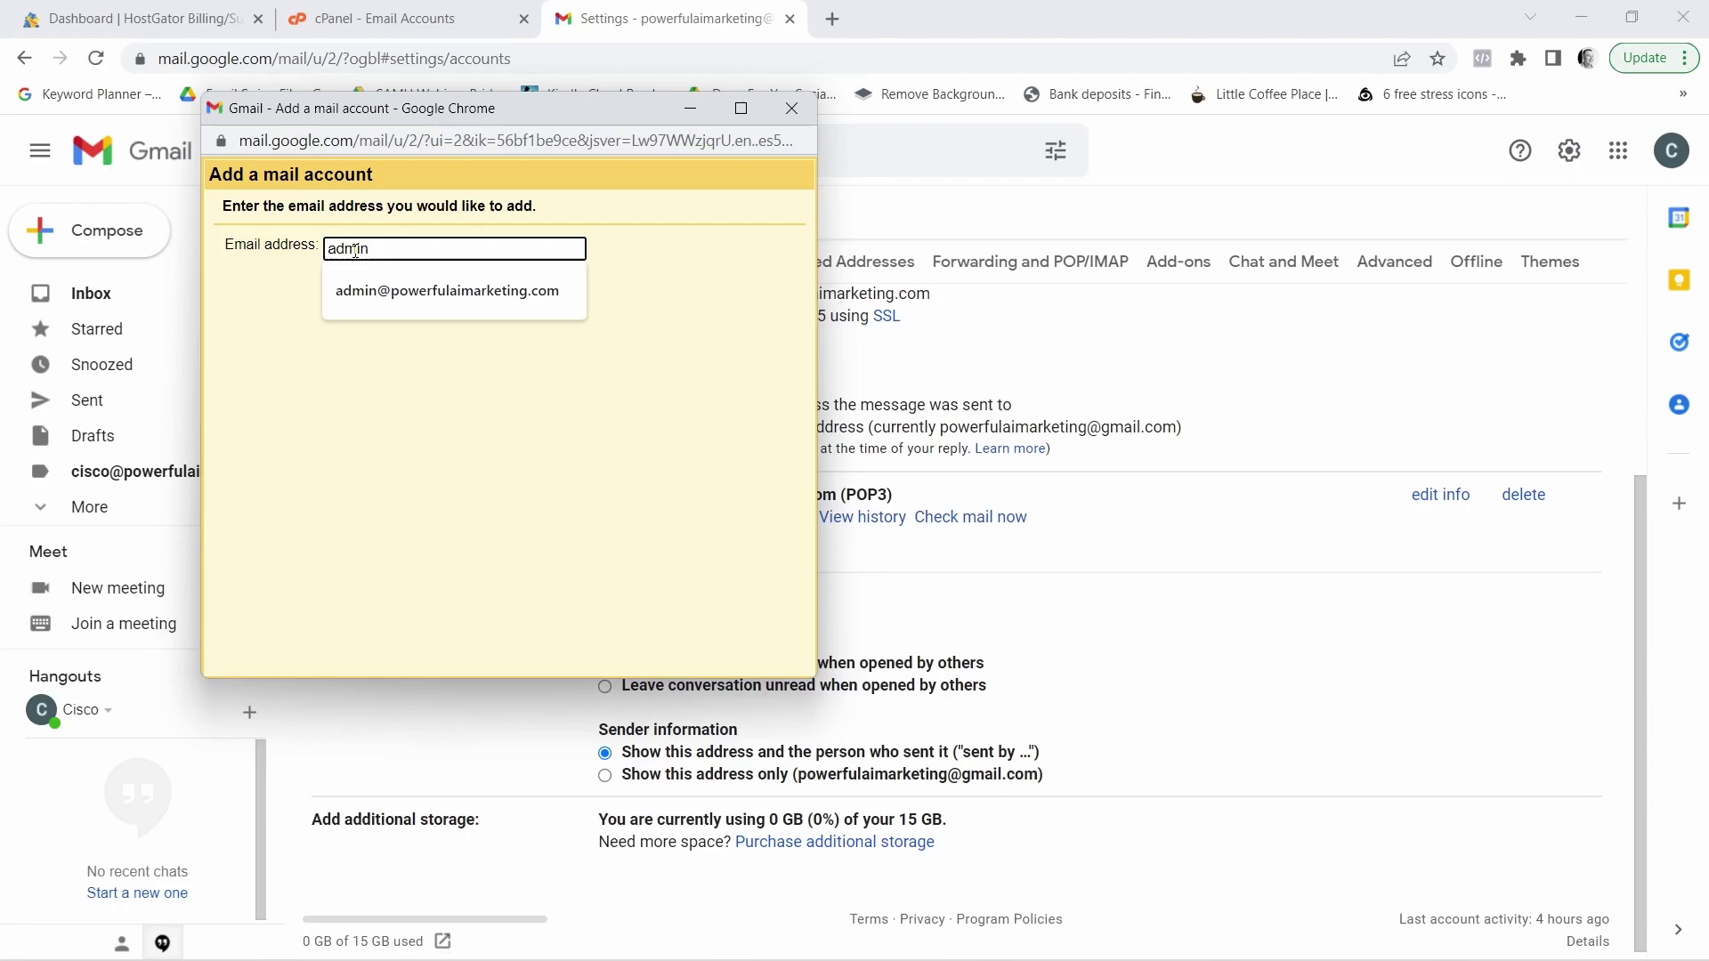
left_click(440, 292)
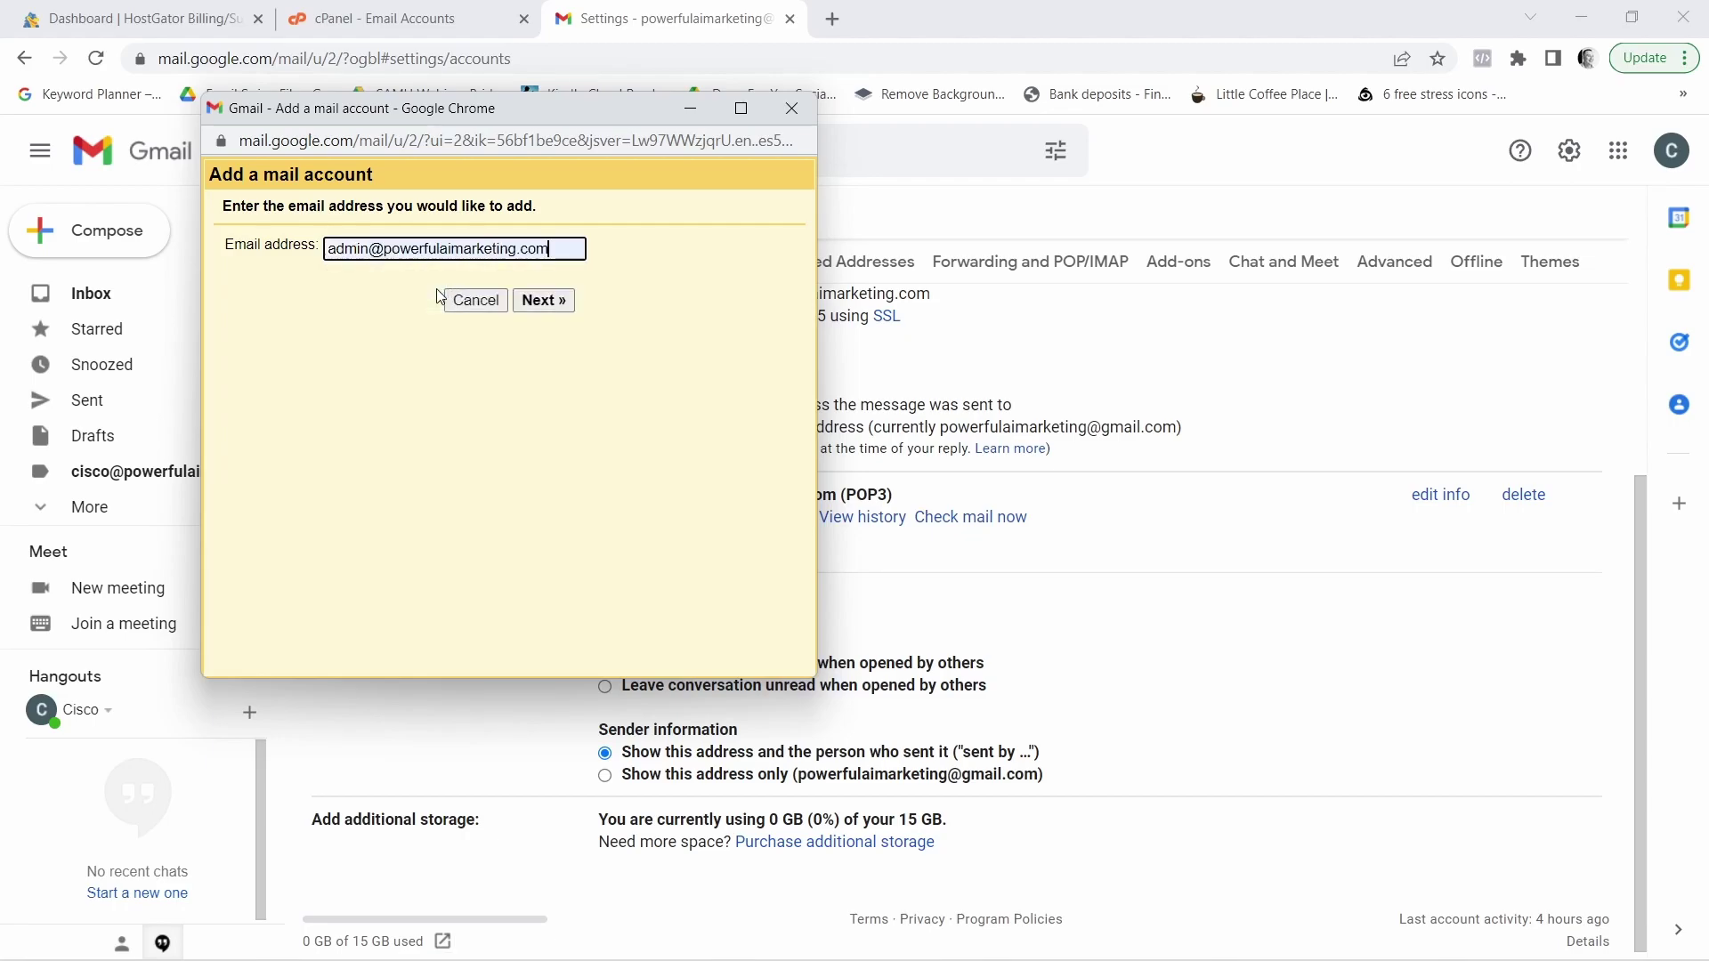
left_click(559, 301)
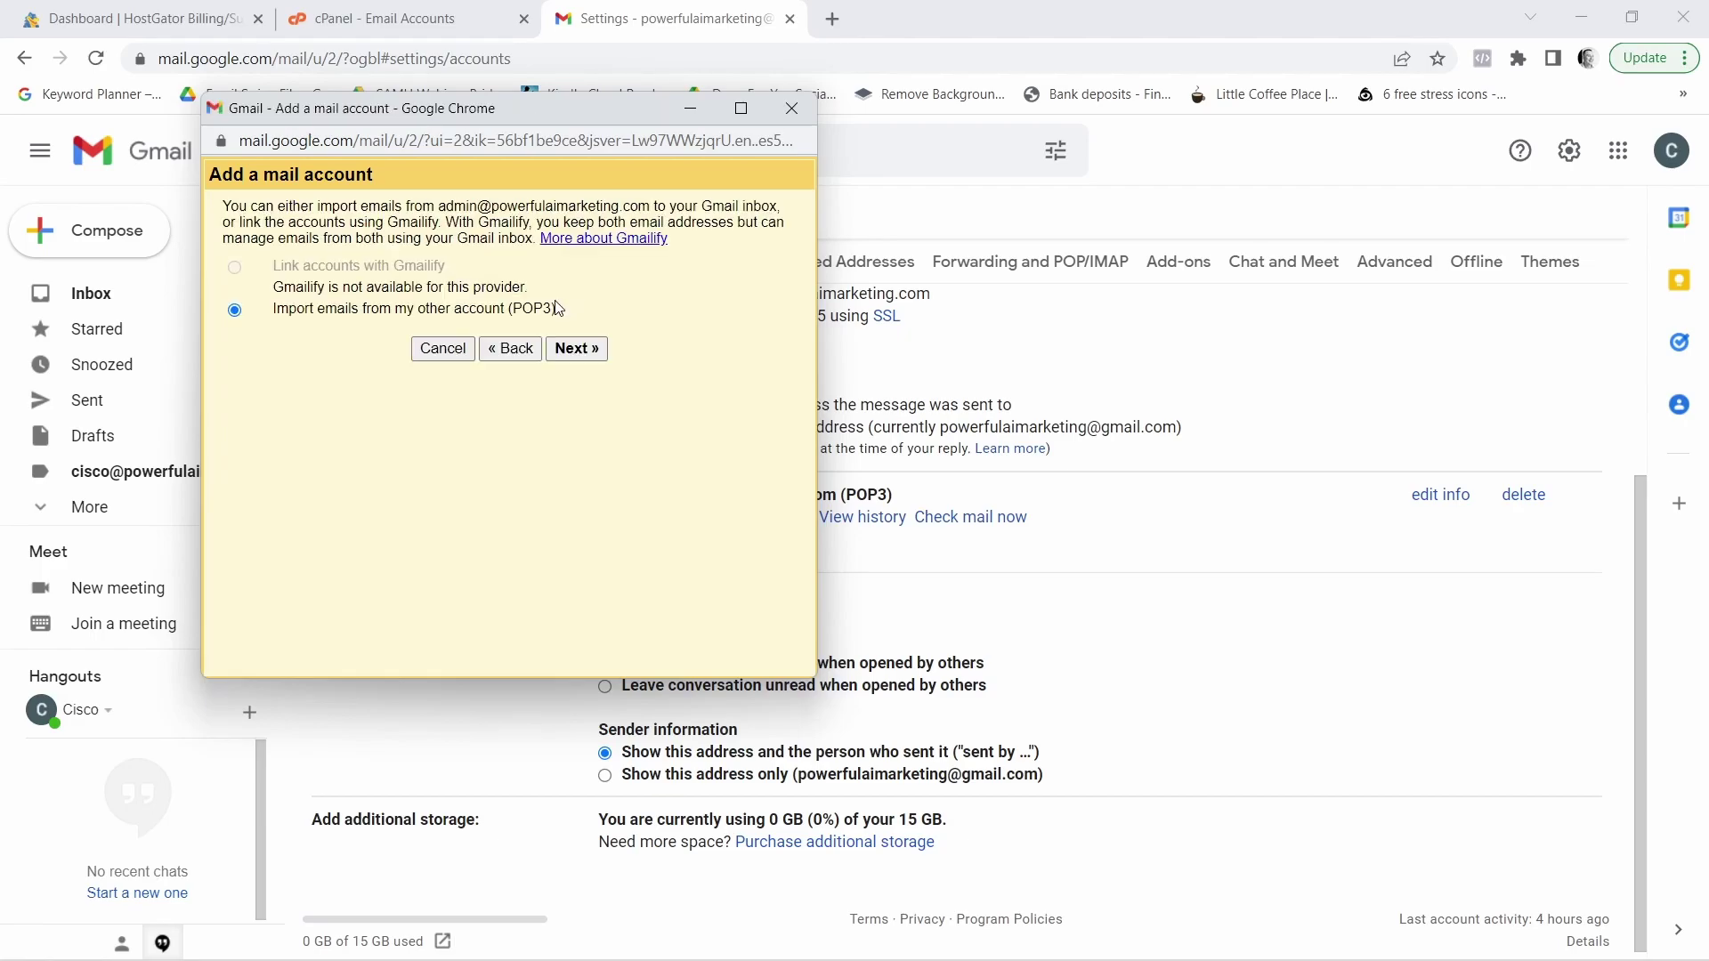
Choose POP3 import, using the full admin address as username plus its password
left_click(578, 349)
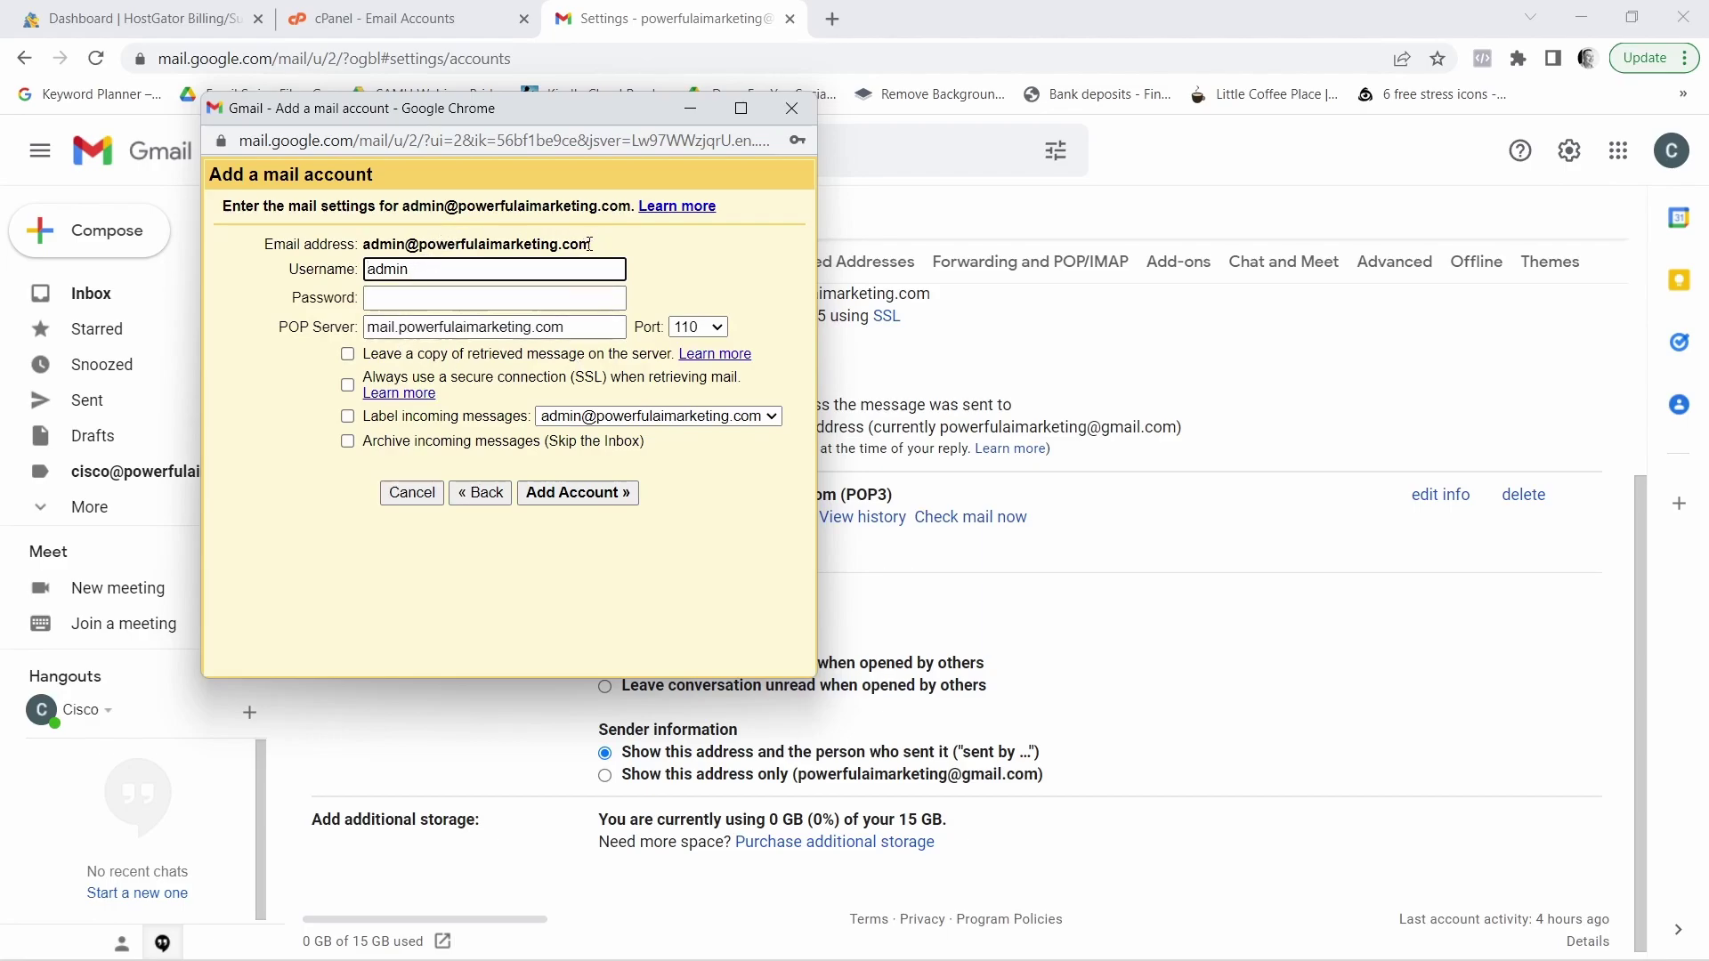
left_click_drag(592, 244, 449, 272)
left_click(369, 271)
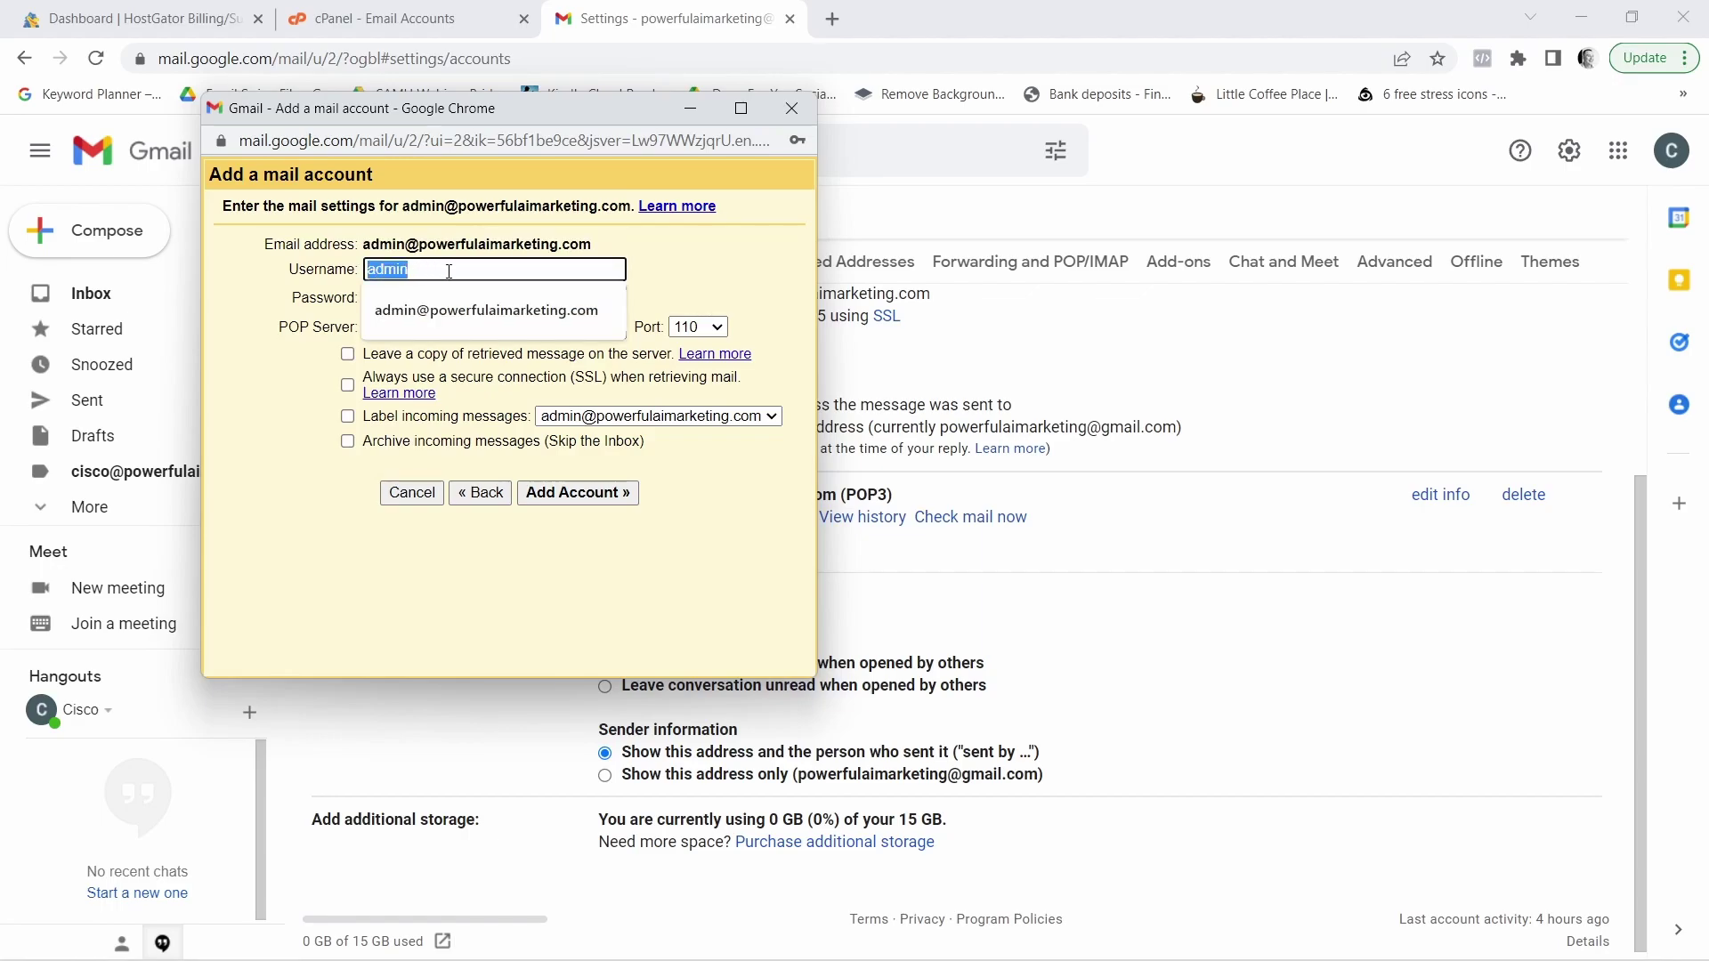
key("ctrl+v")
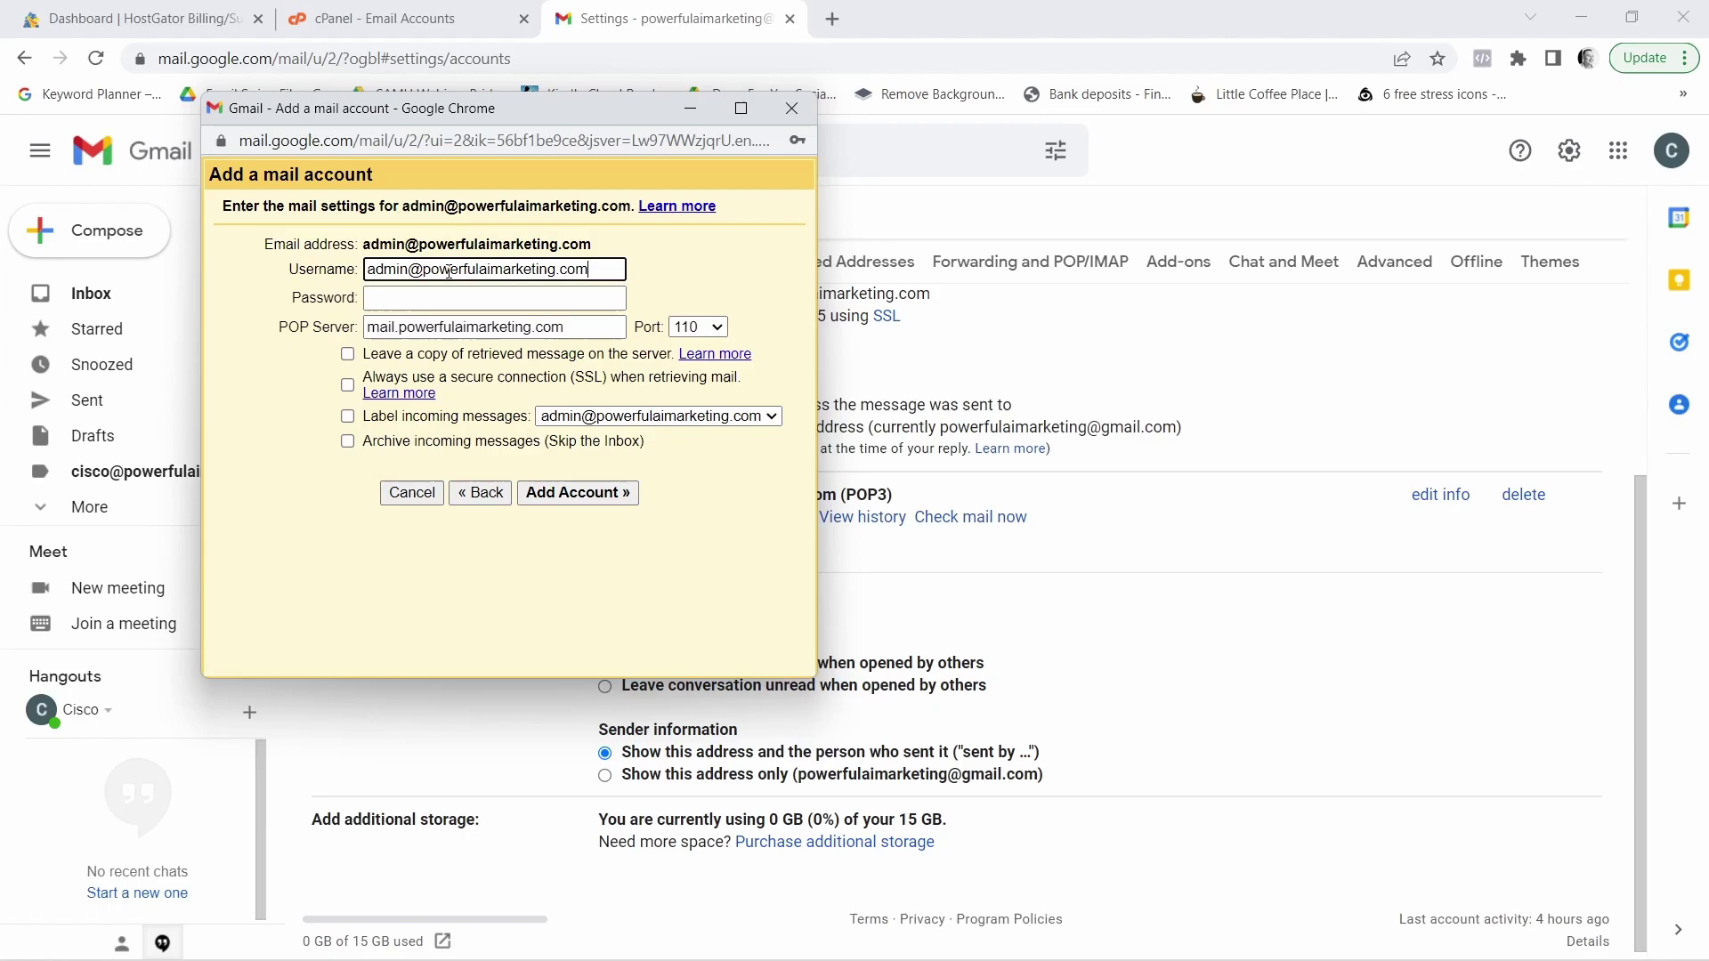
left_click(445, 303)
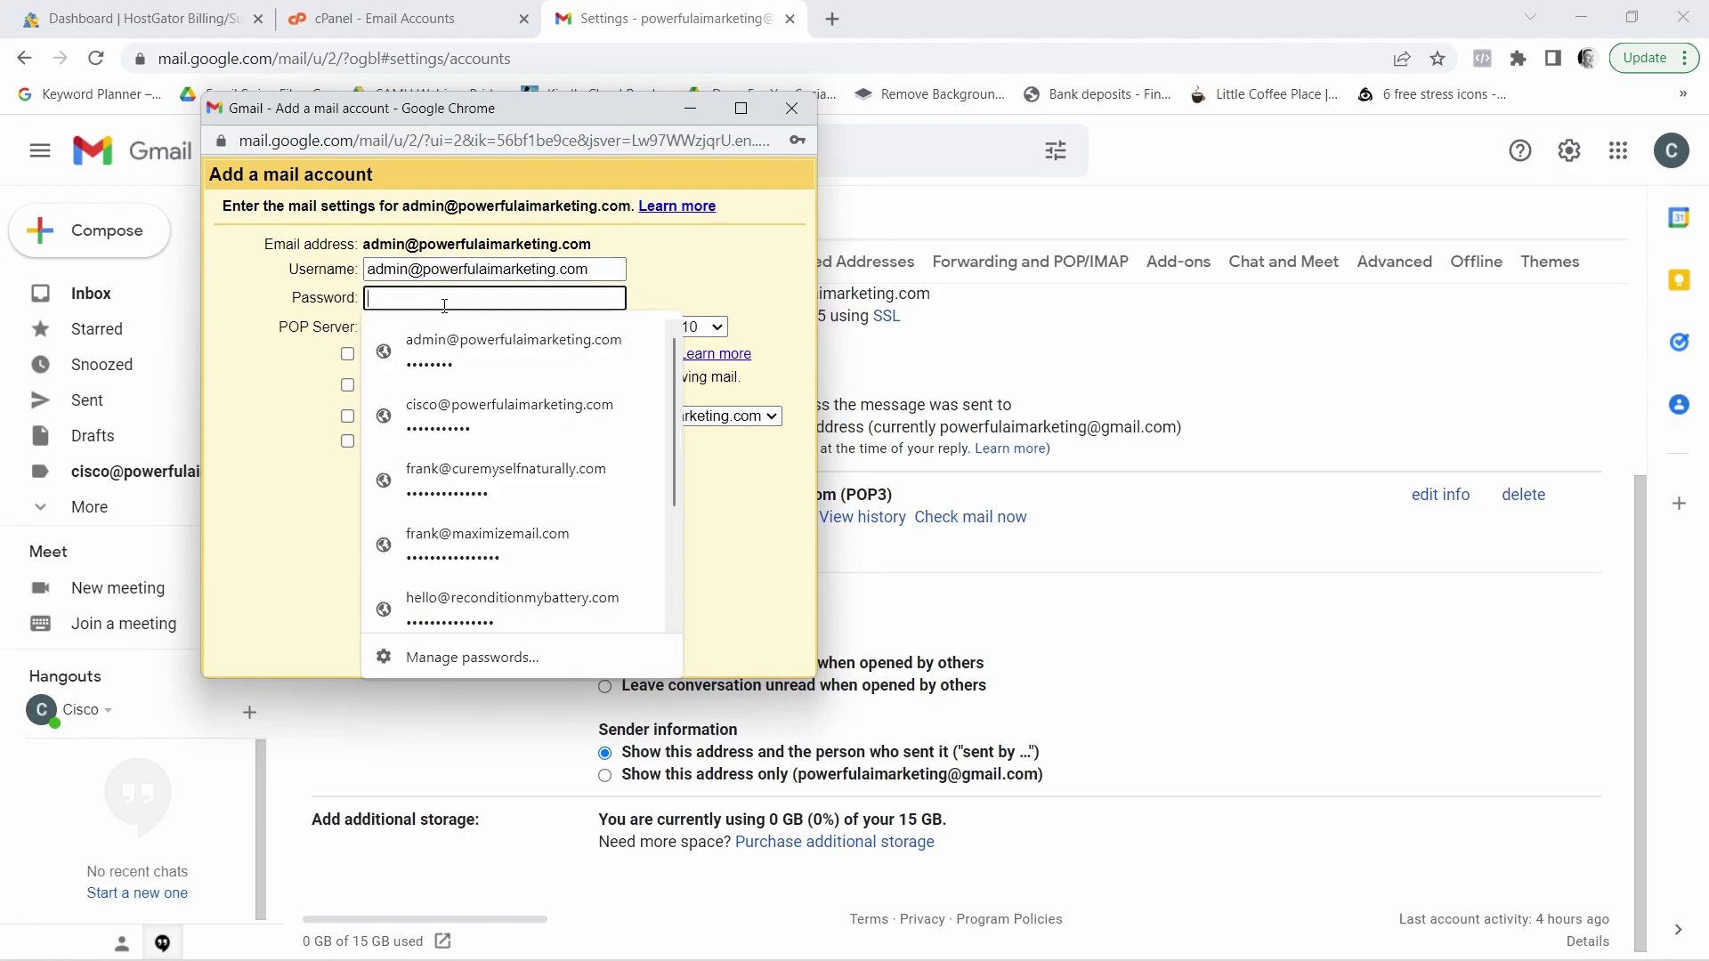
type("a••••••")
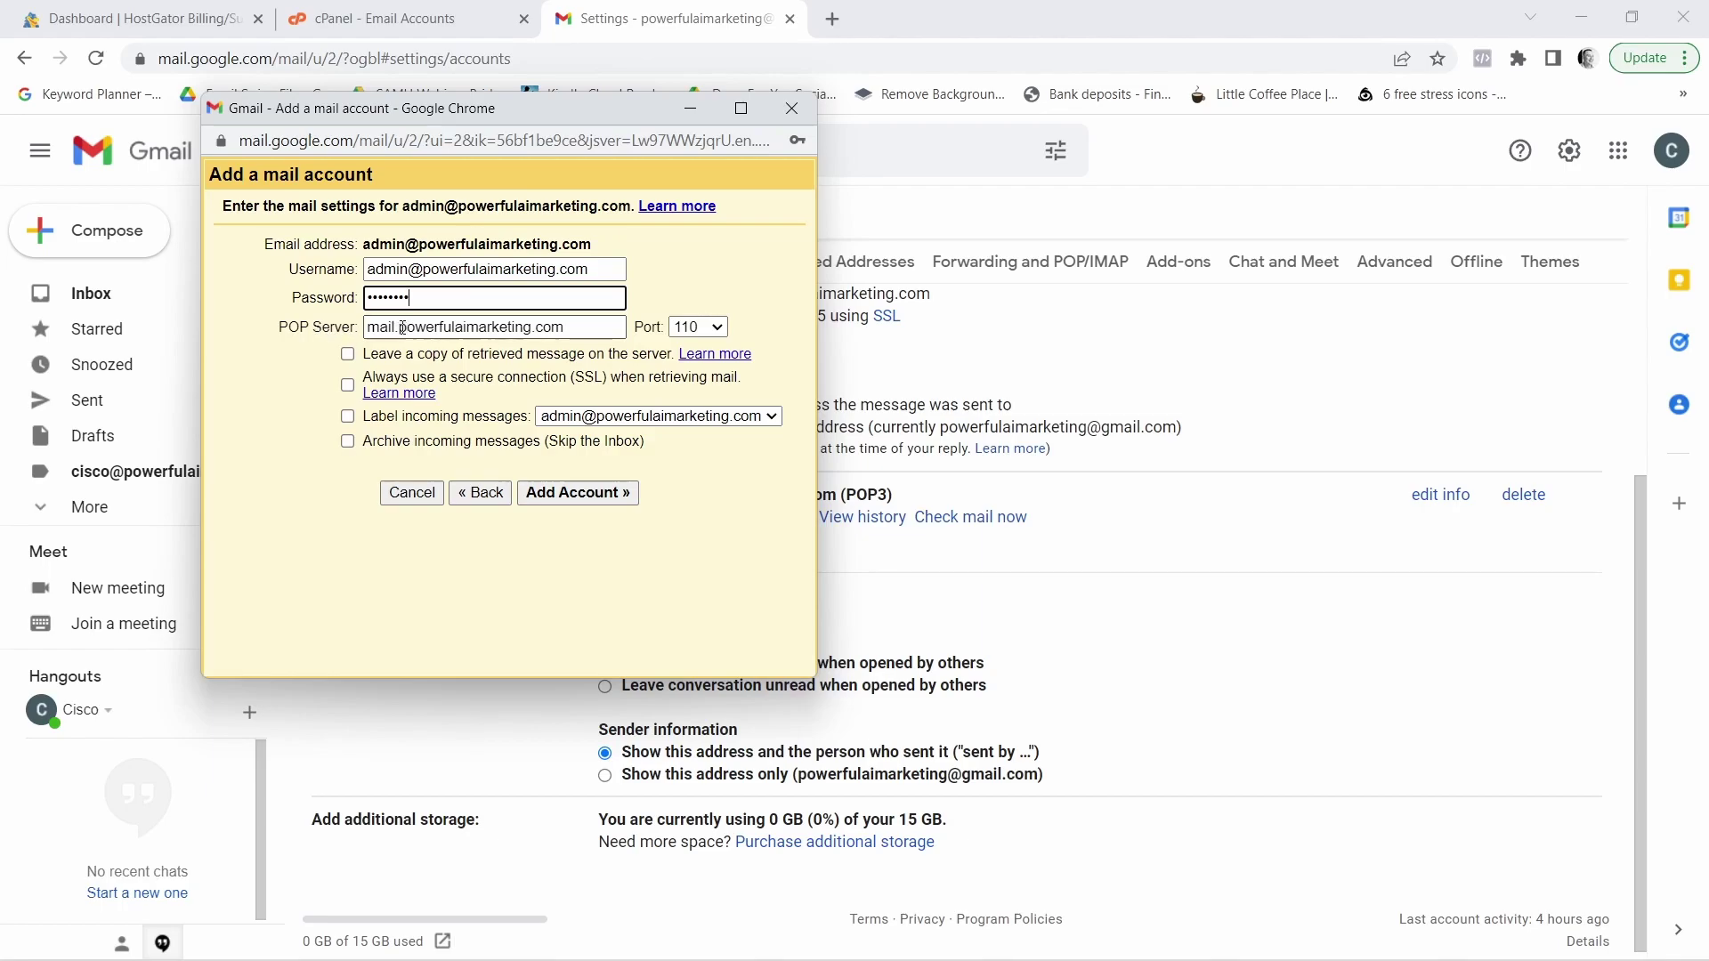
Set POP server powerfulaimarketing.com, port 995, SSL and message labelling, then add the account
left_click_drag(404, 330, 360, 334)
key("BackSpace")
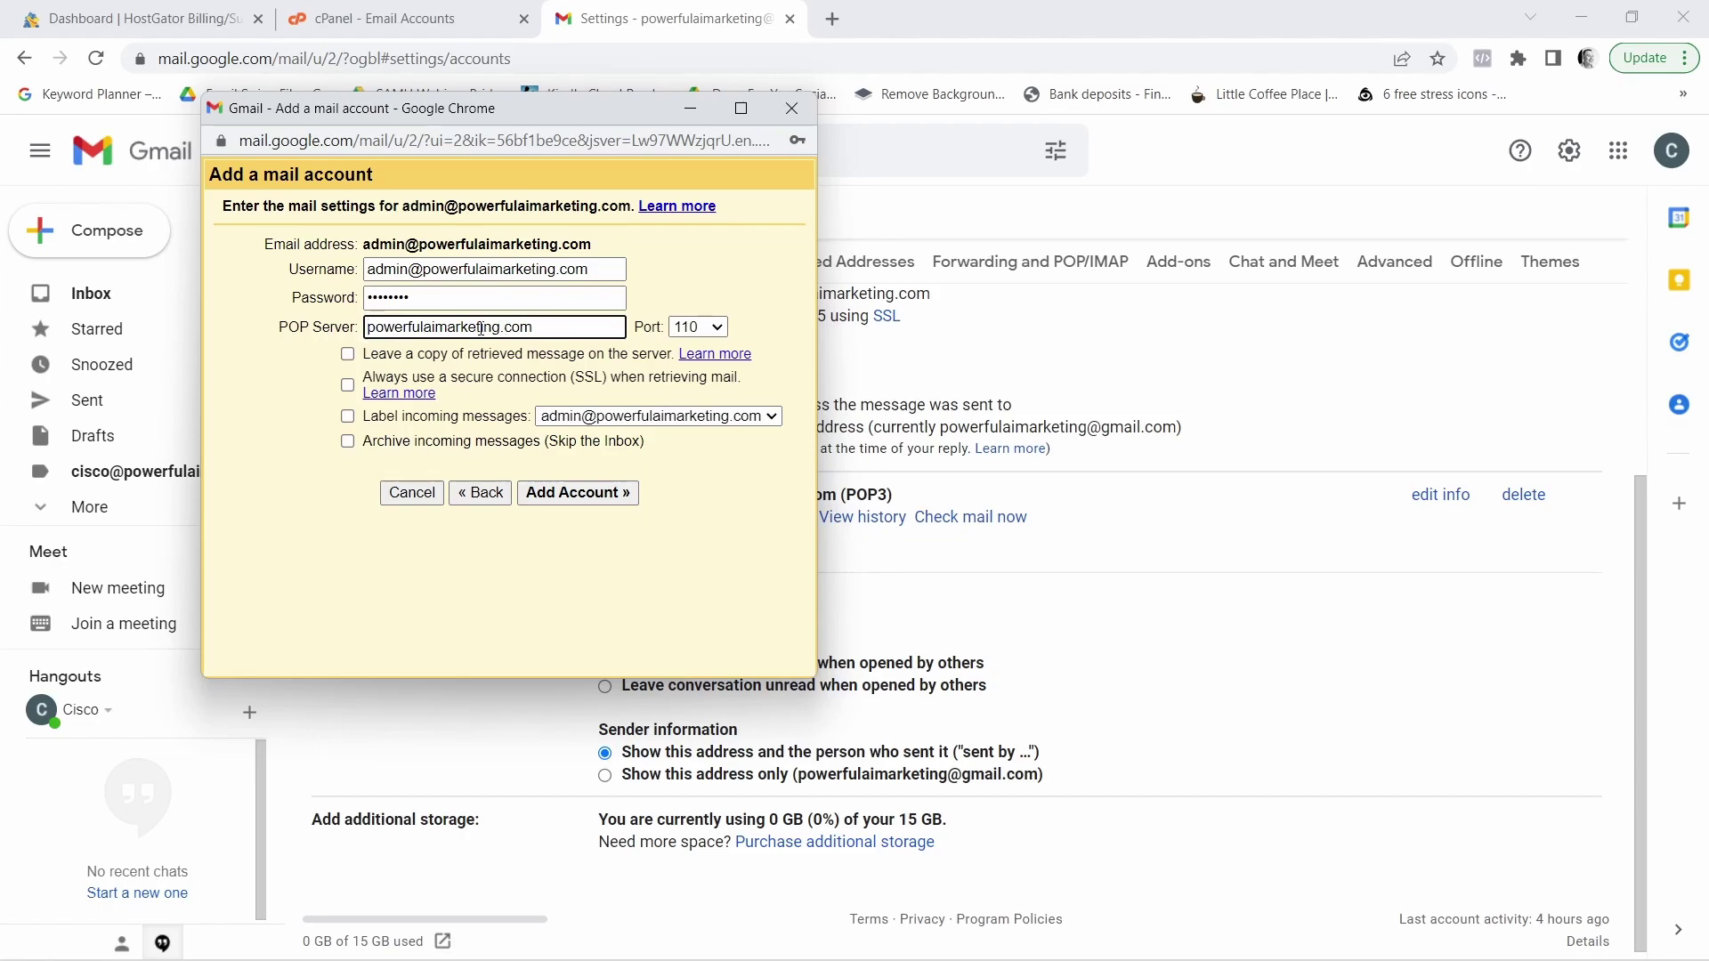
left_click(717, 328)
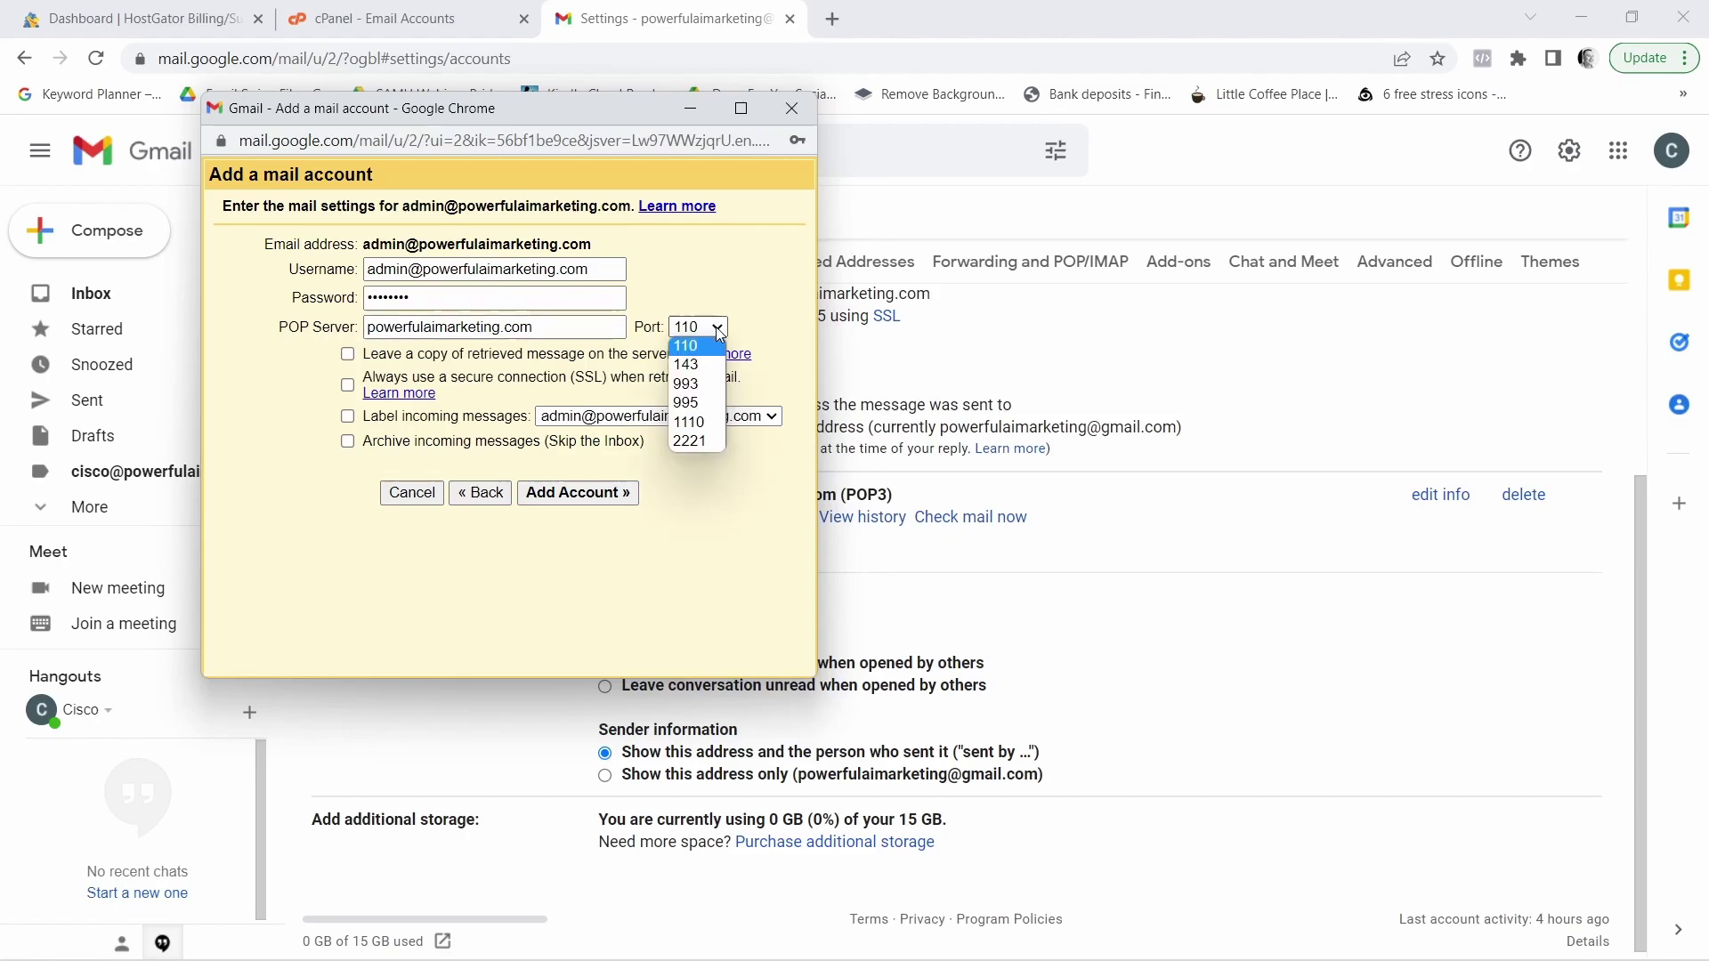
left_click(696, 404)
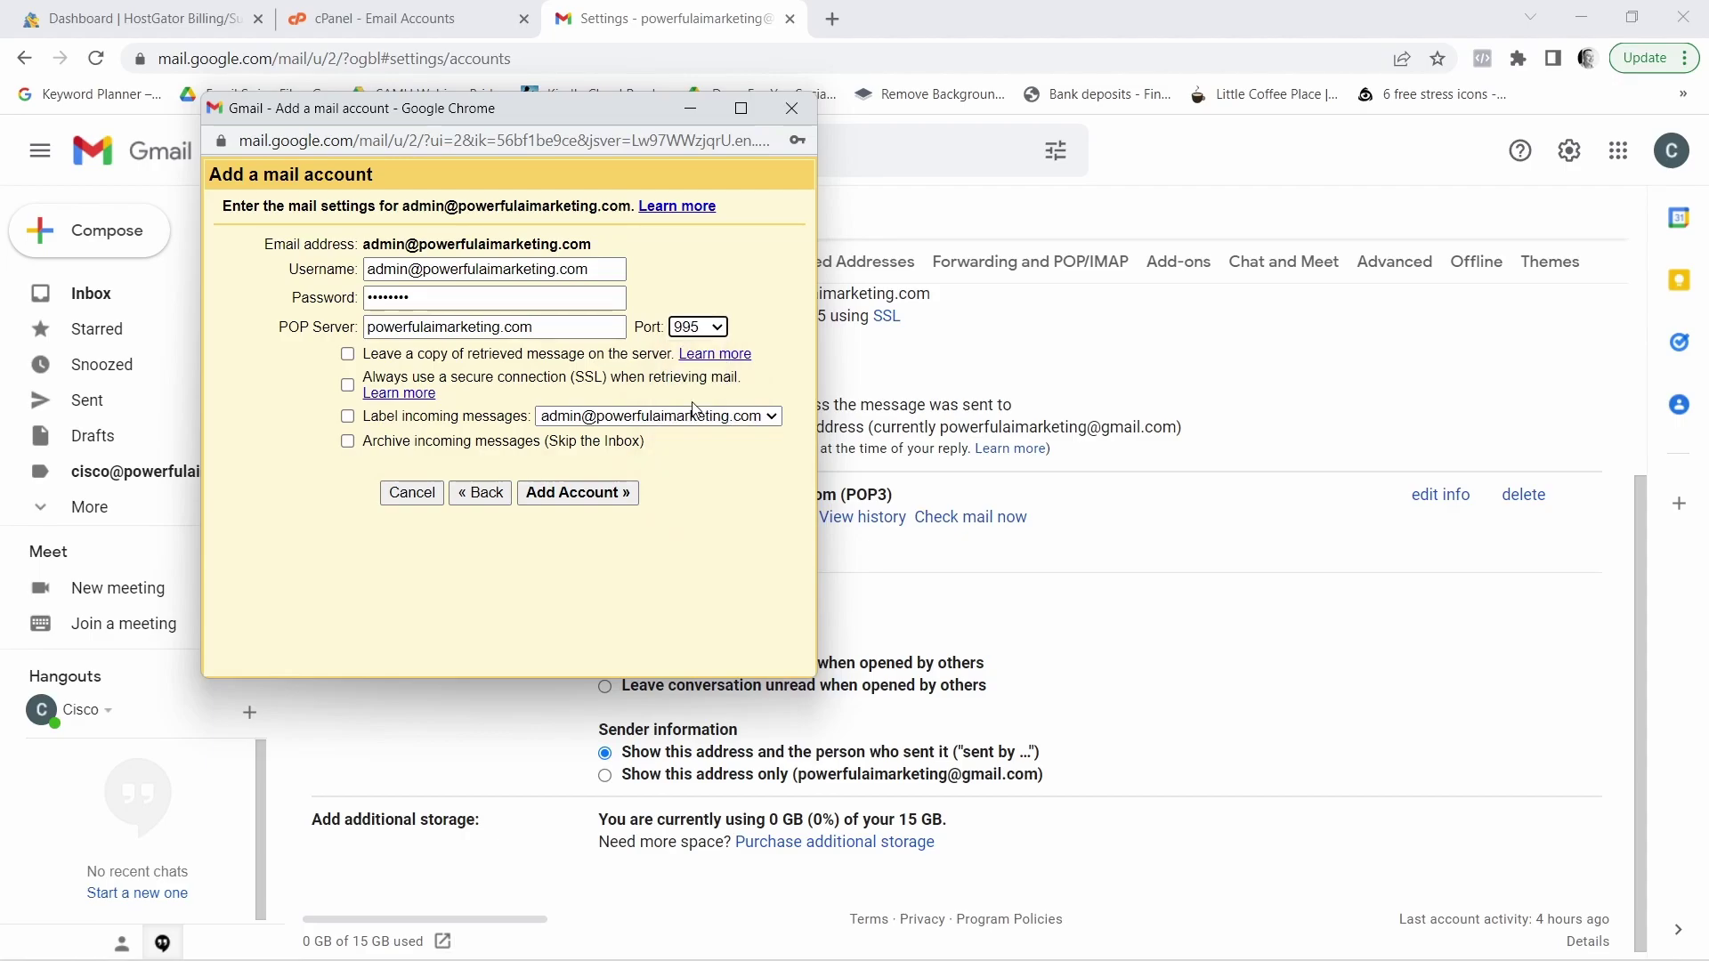
left_click(348, 386)
left_click(348, 418)
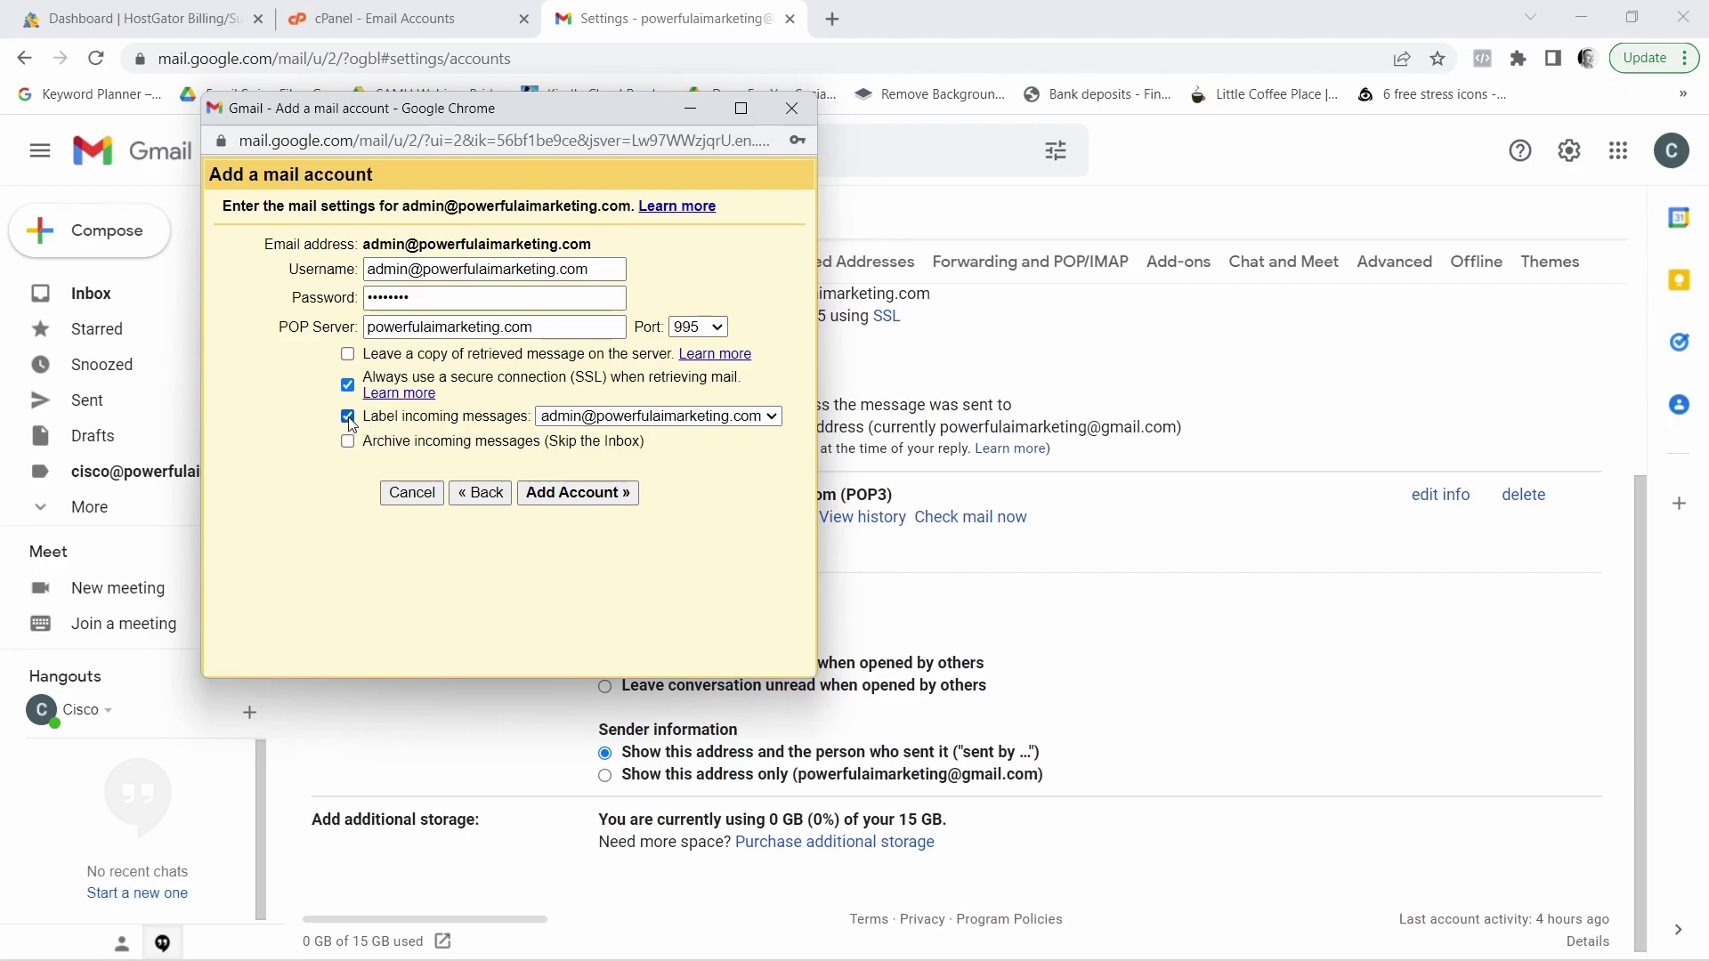
left_click(566, 495)
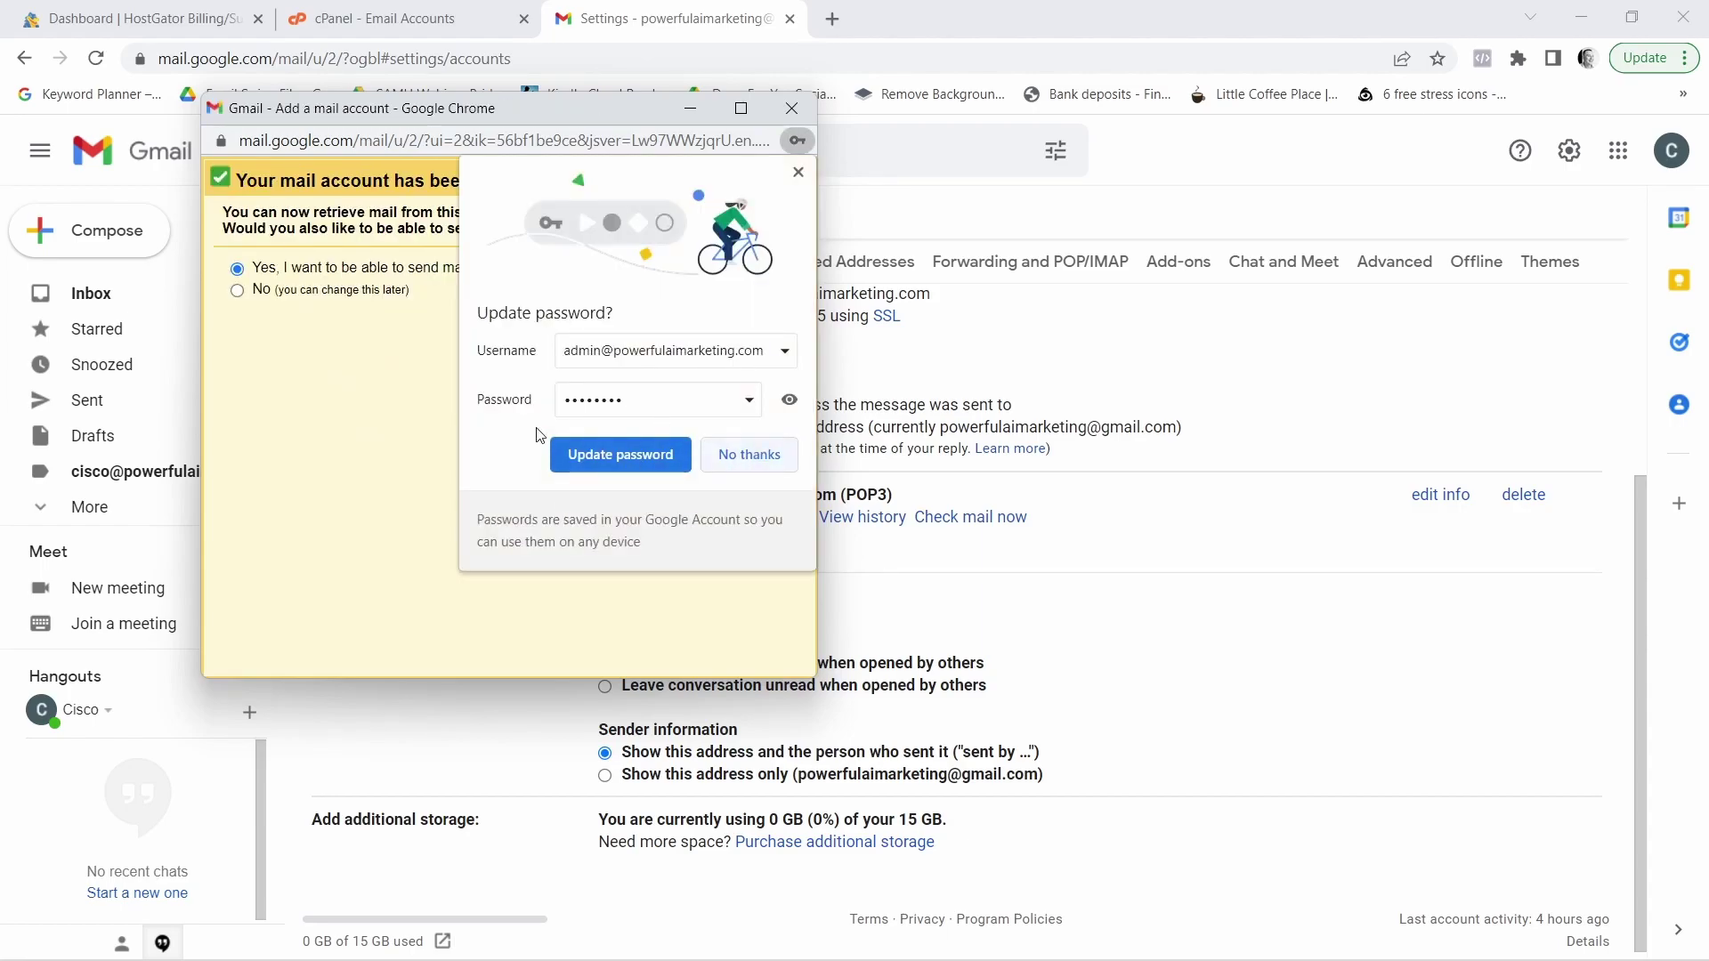
Decline Chrome's password update and continue to send mail as the admin address
left_click(747, 457)
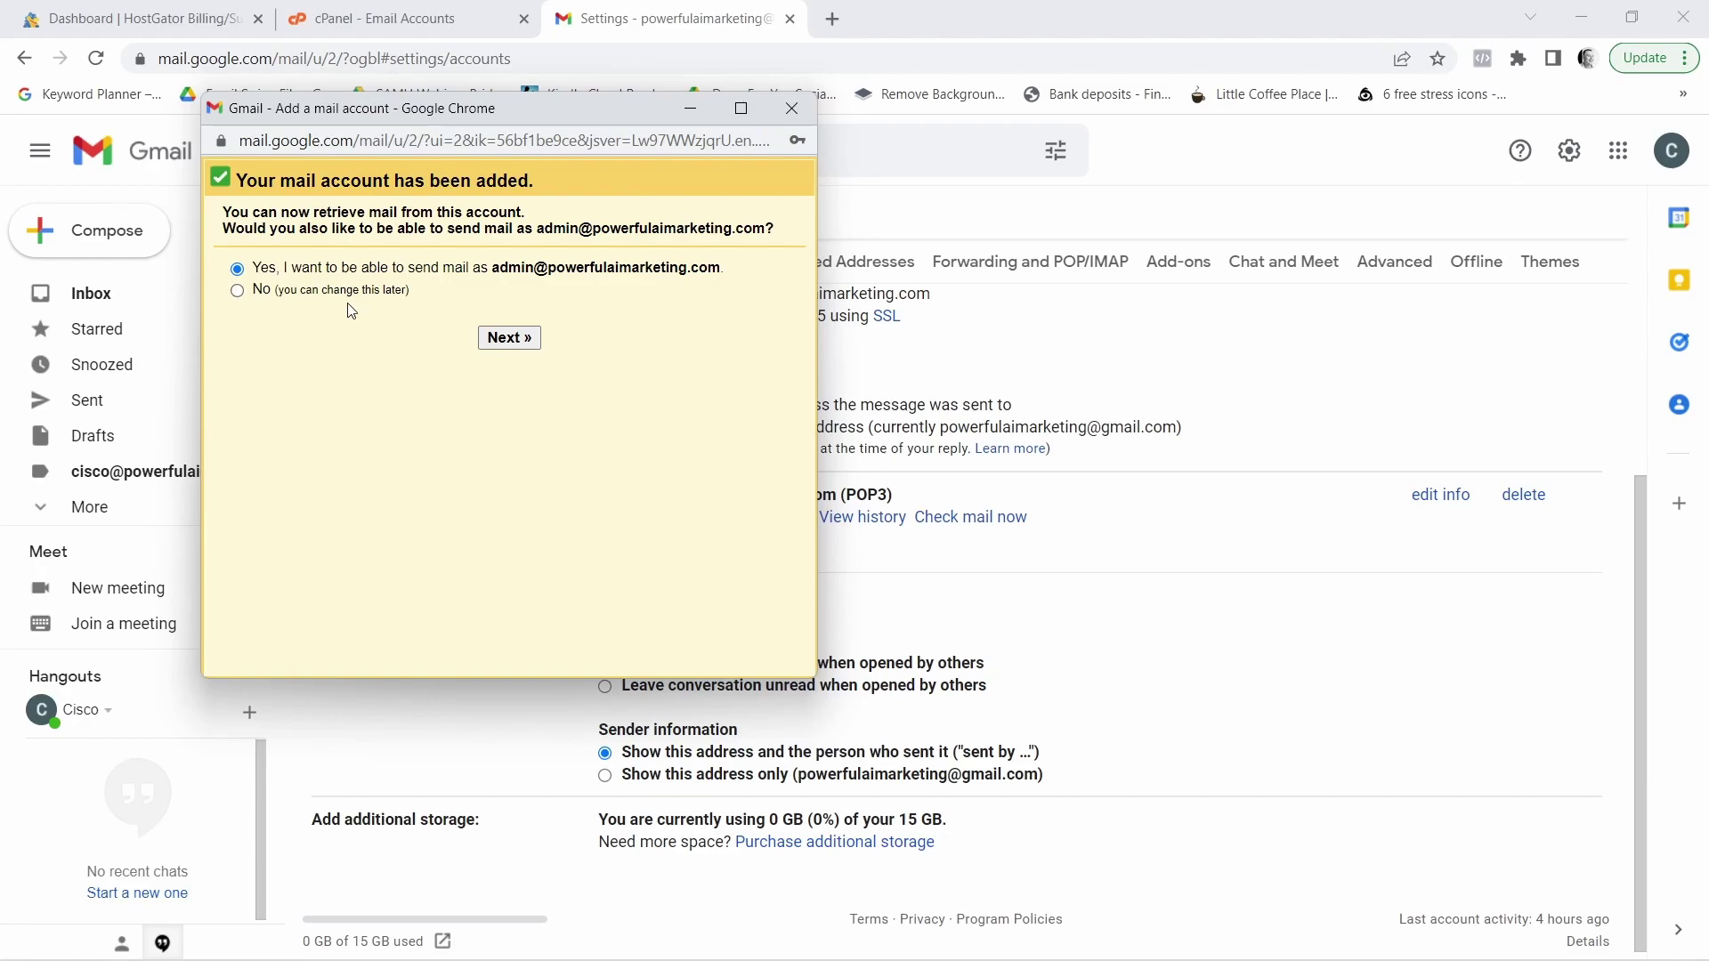
left_click(509, 338)
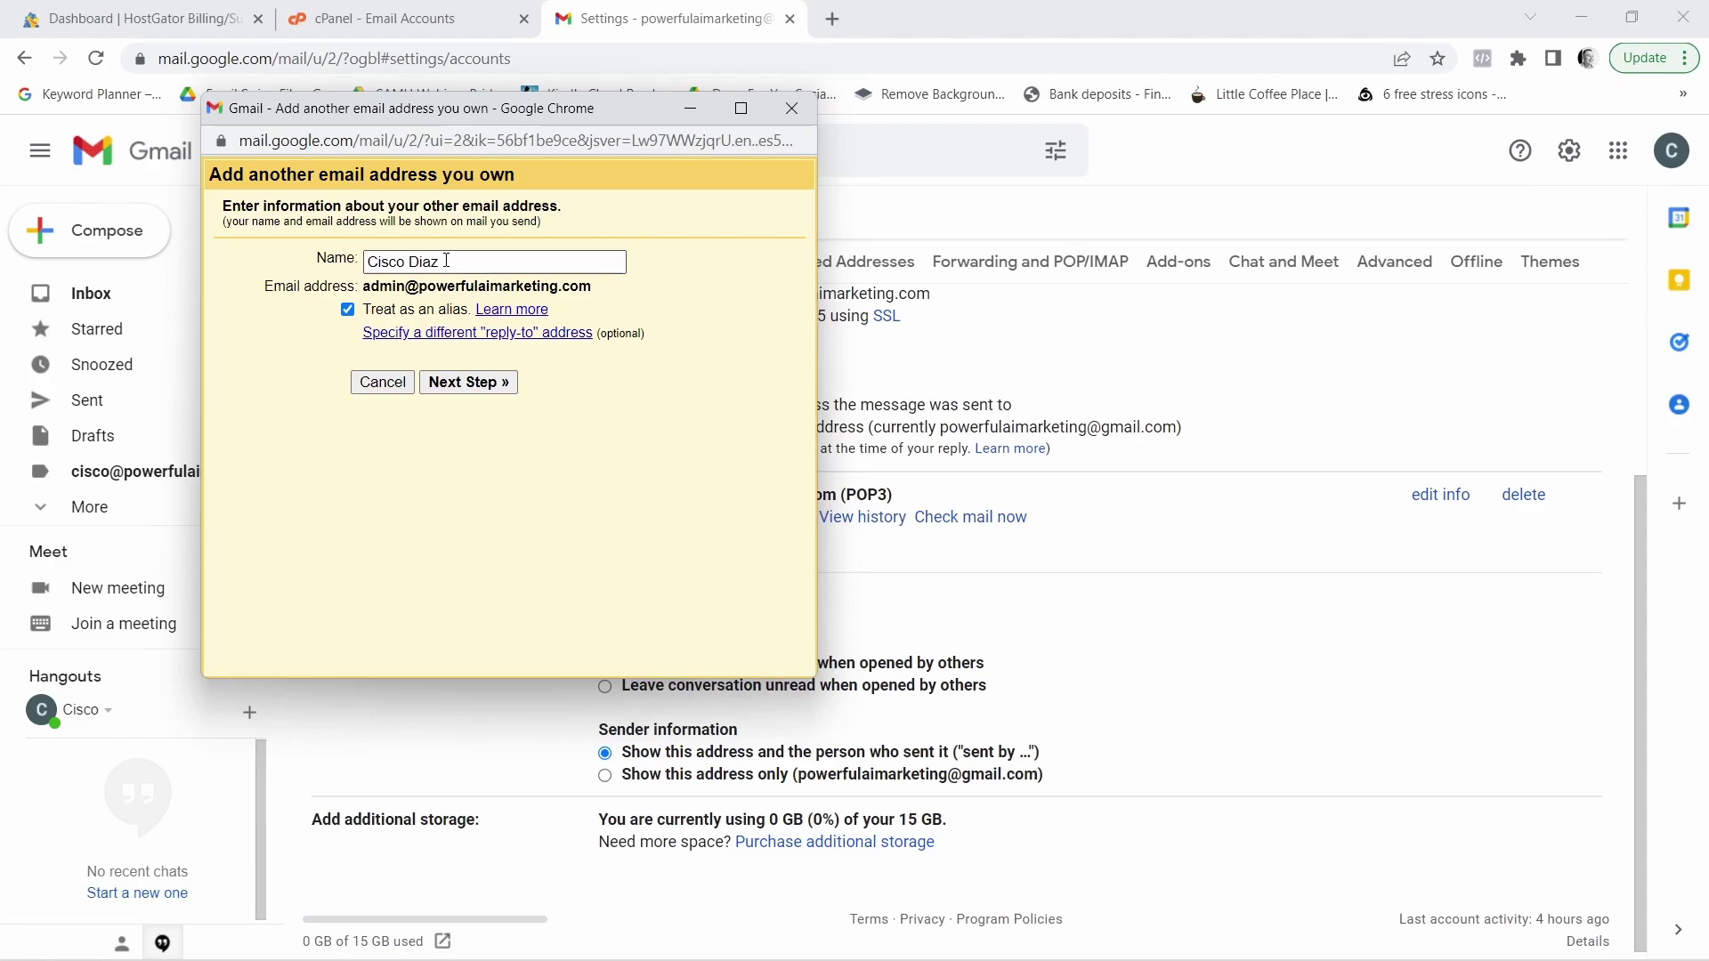
Set the SMTP server to powerfulaimarketing.com with port 465
left_click(488, 385)
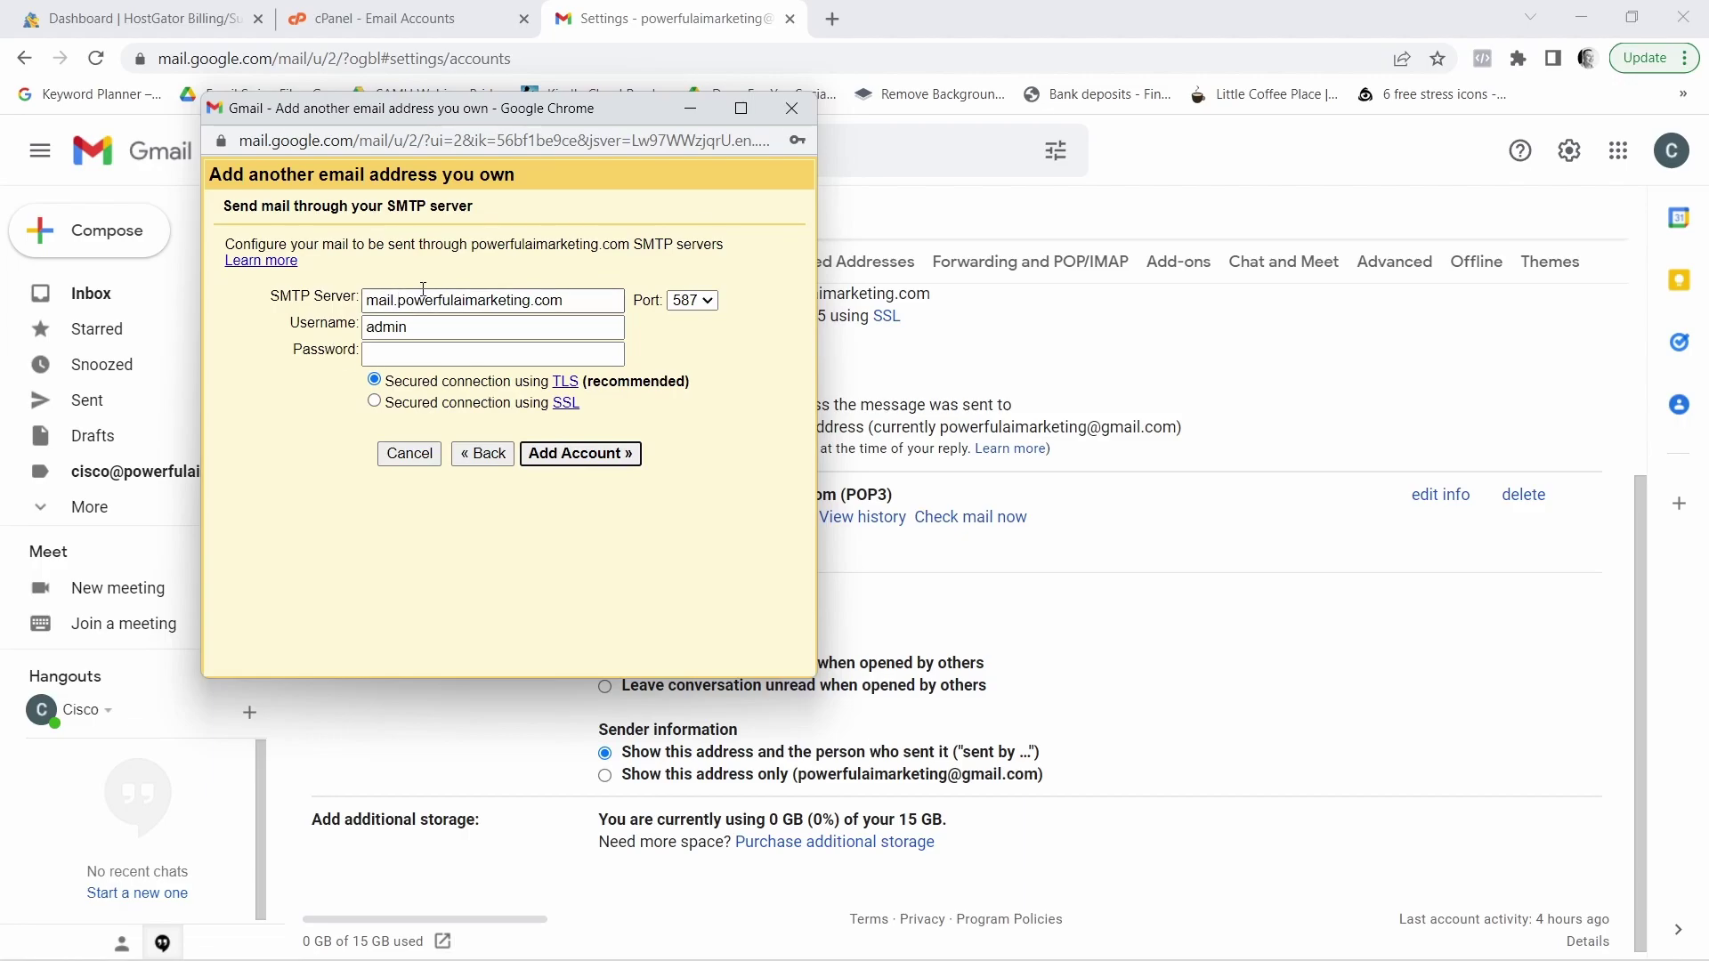
left_click(398, 304)
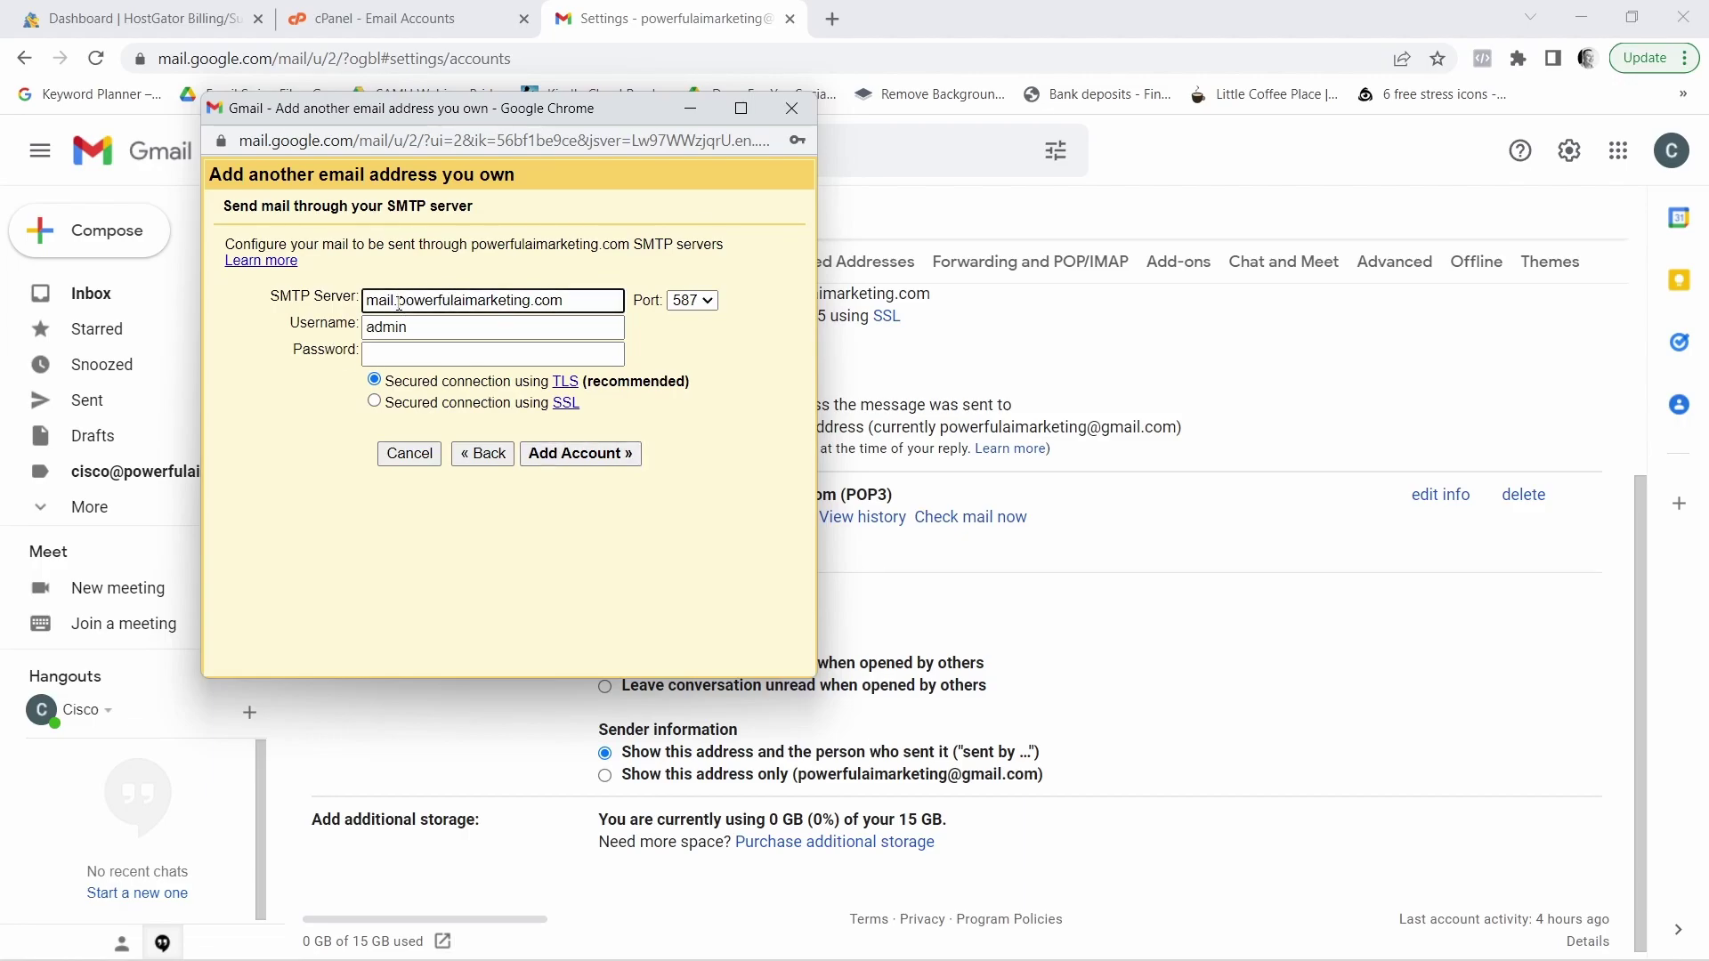
key("BackSpace")
key("BackSpace")
key("BackSpace")
key("BackSpace")
key("BackSpace")
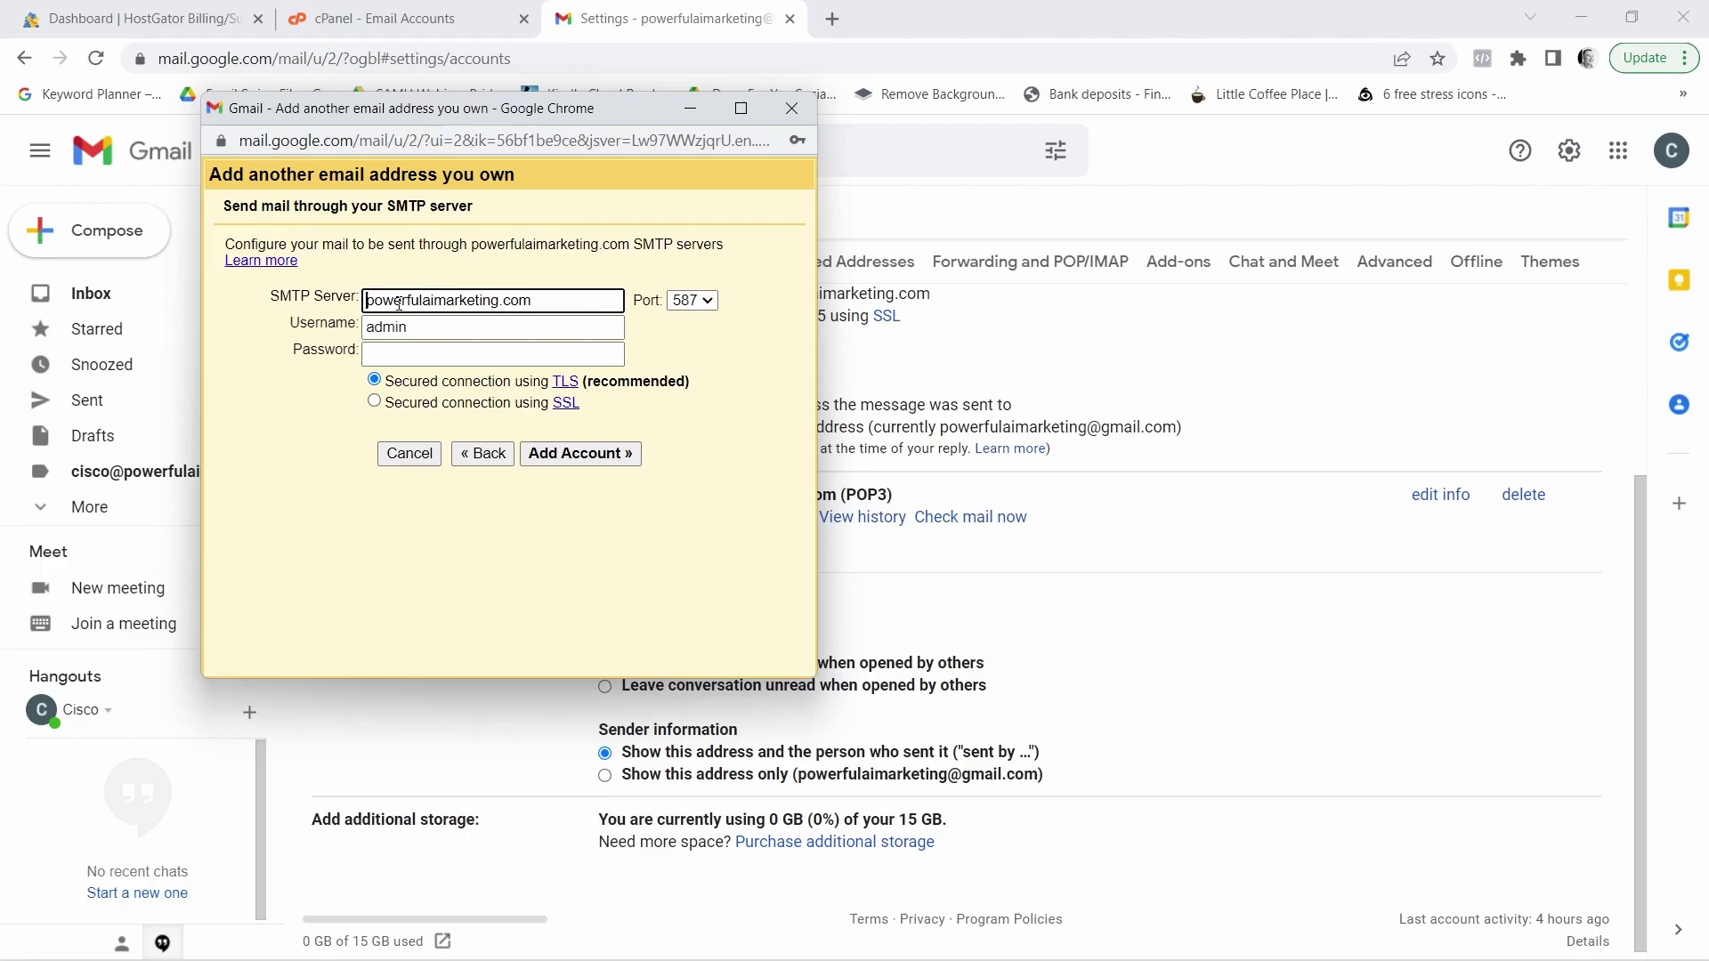
left_click(712, 306)
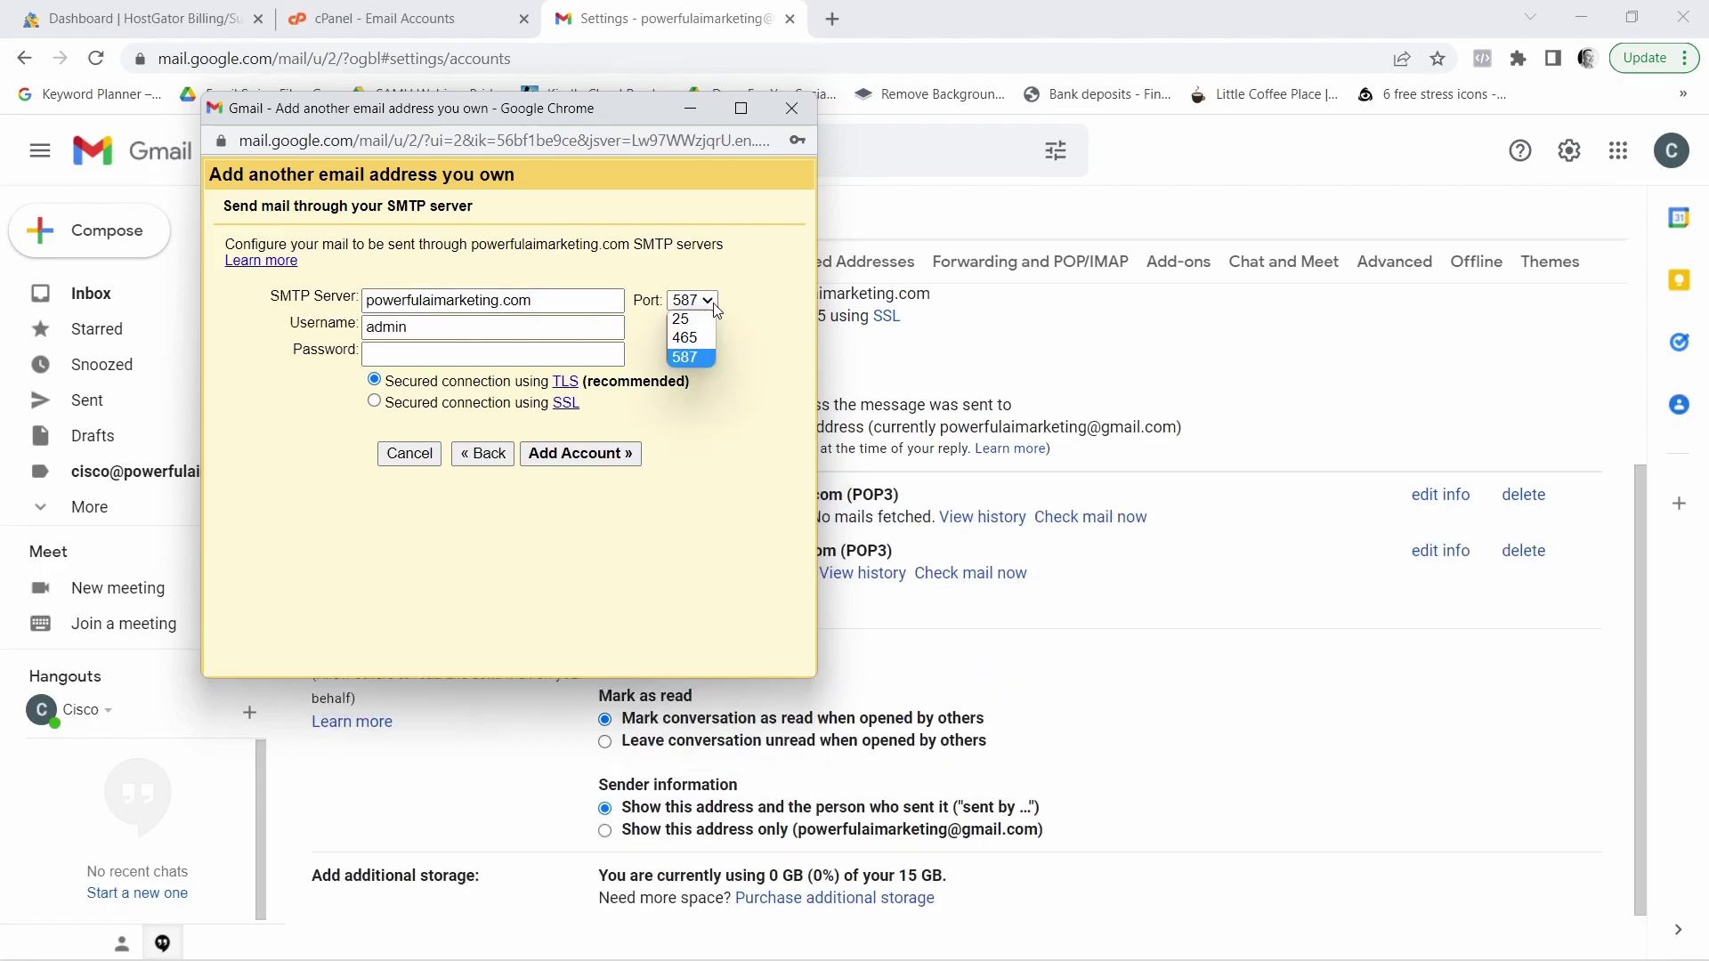
left_click(702, 345)
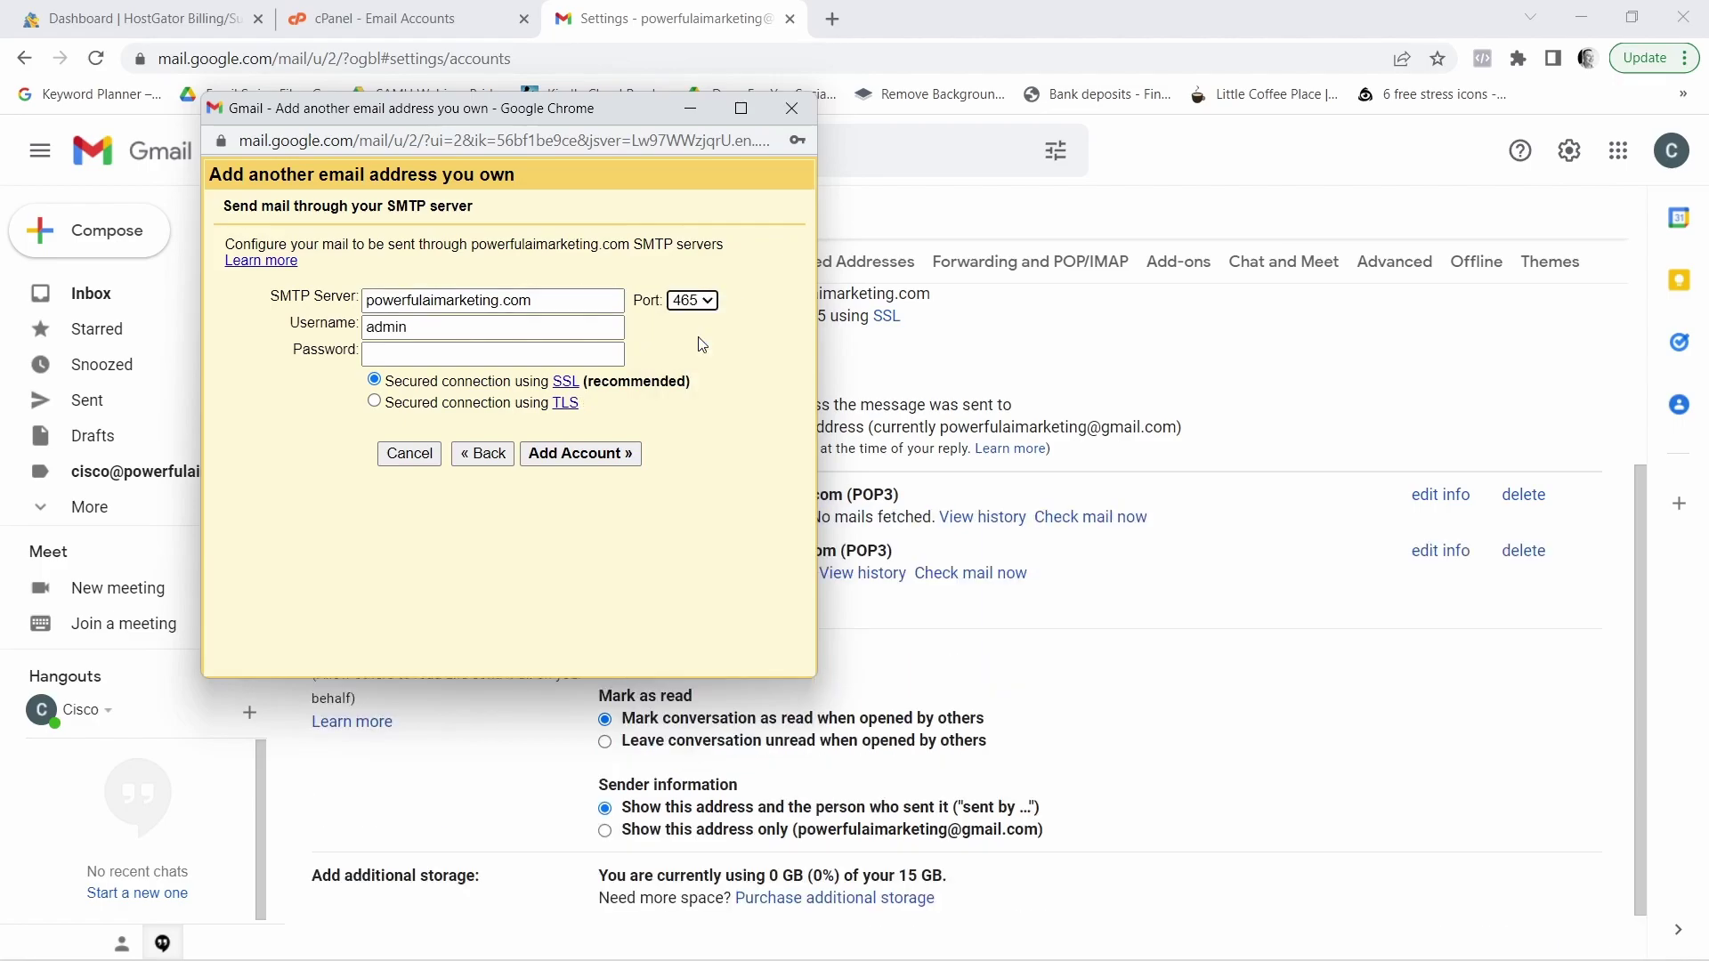
Use the full admin address as SMTP username and enter its password
double_click(414, 328)
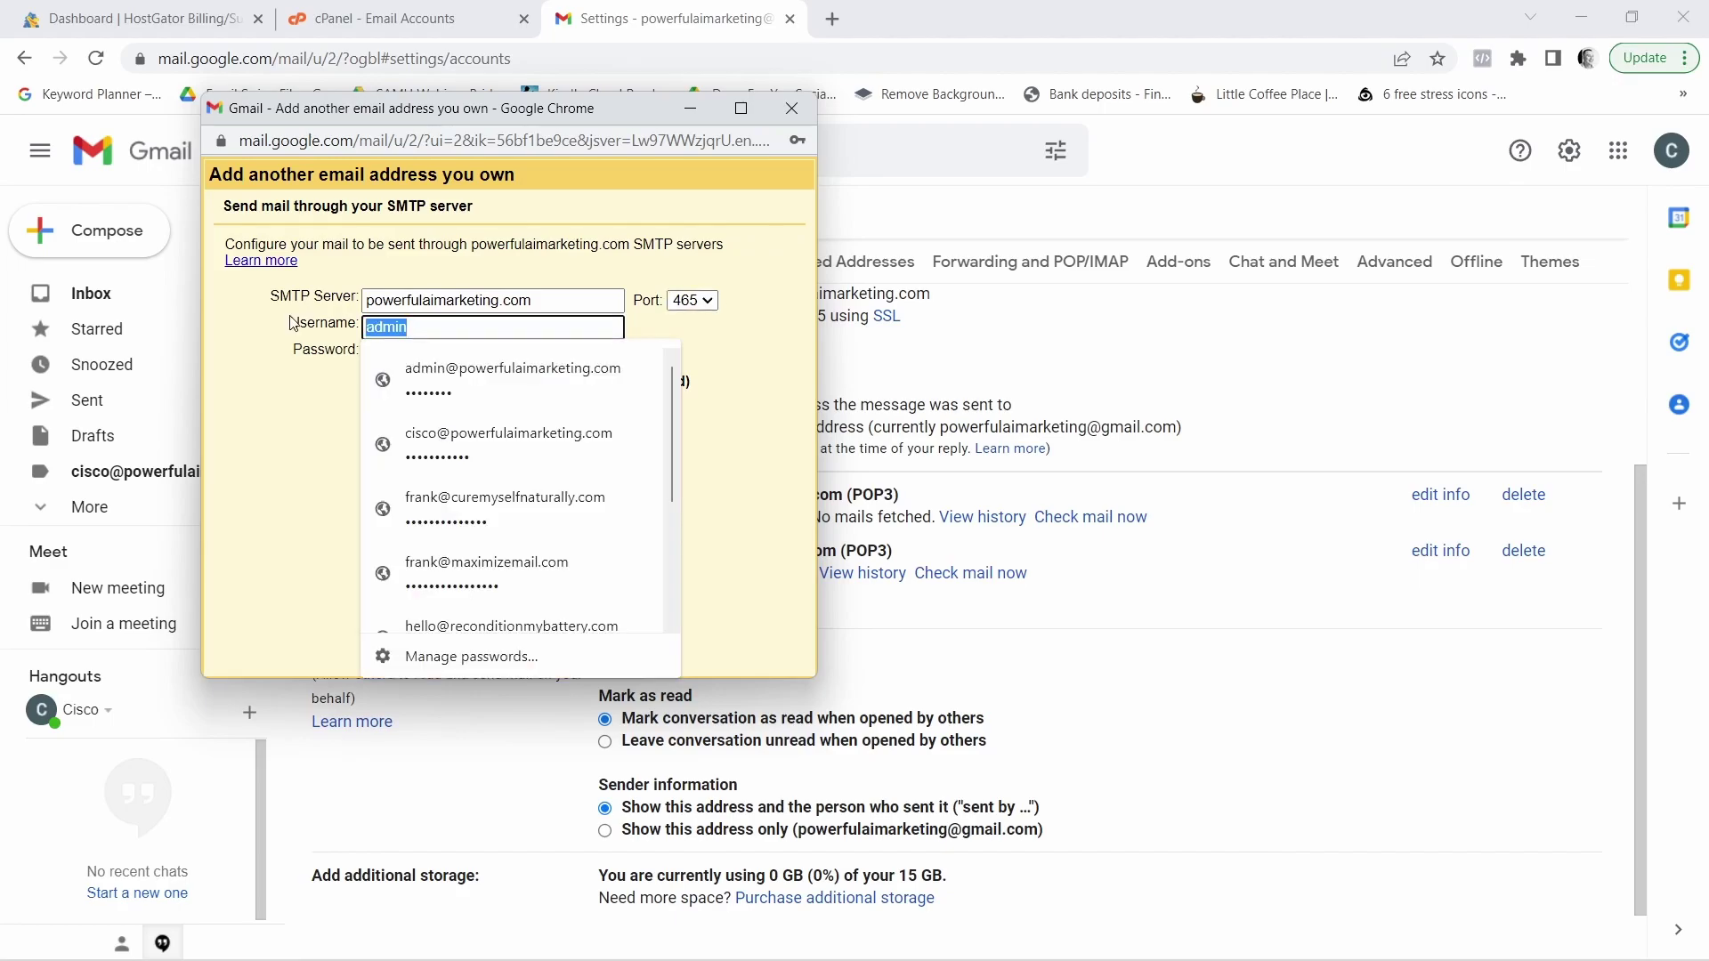
key("ctrl+v")
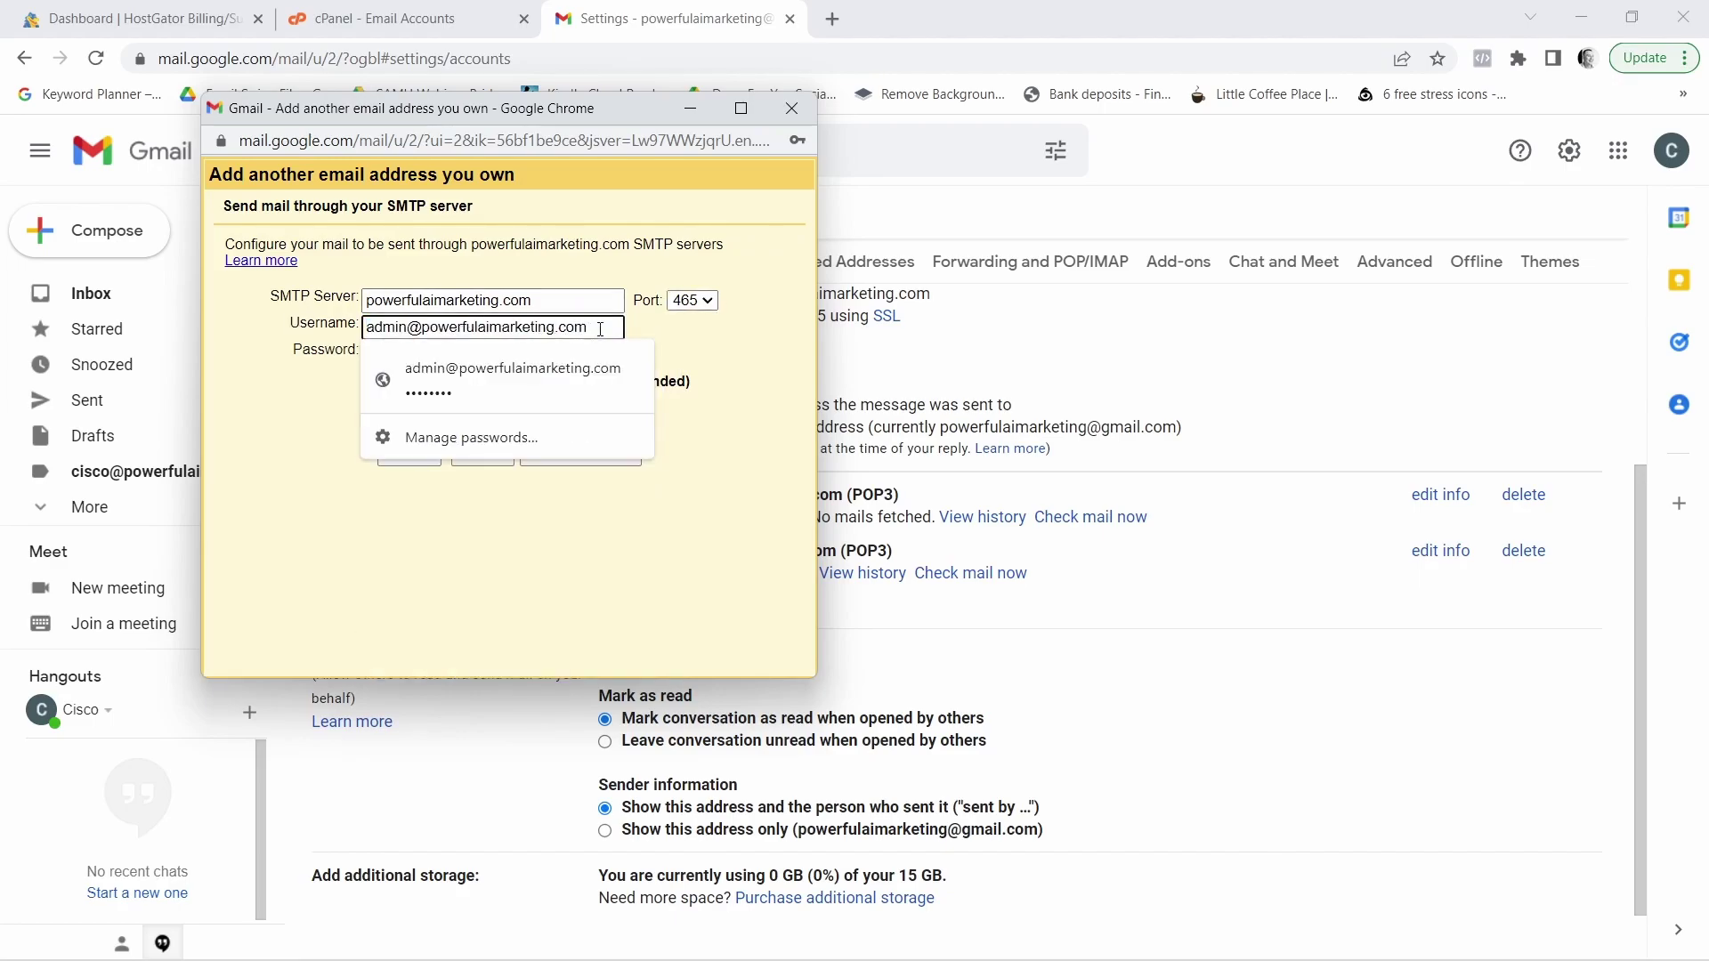
left_click(663, 332)
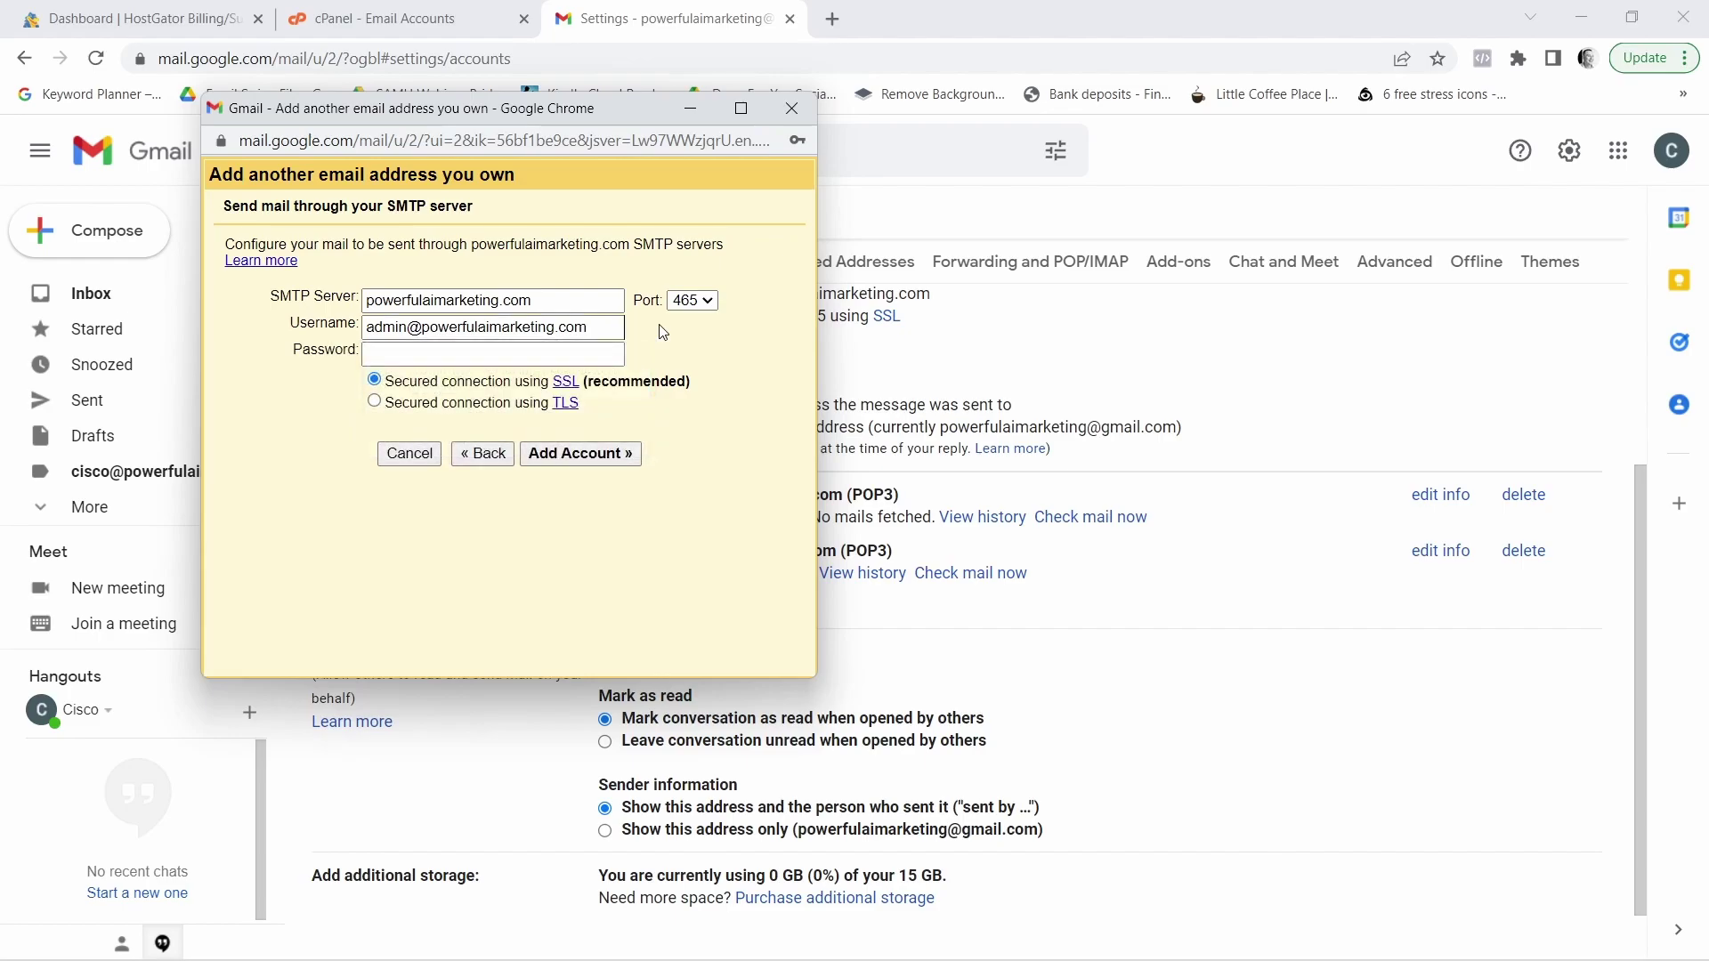
left_click(499, 353)
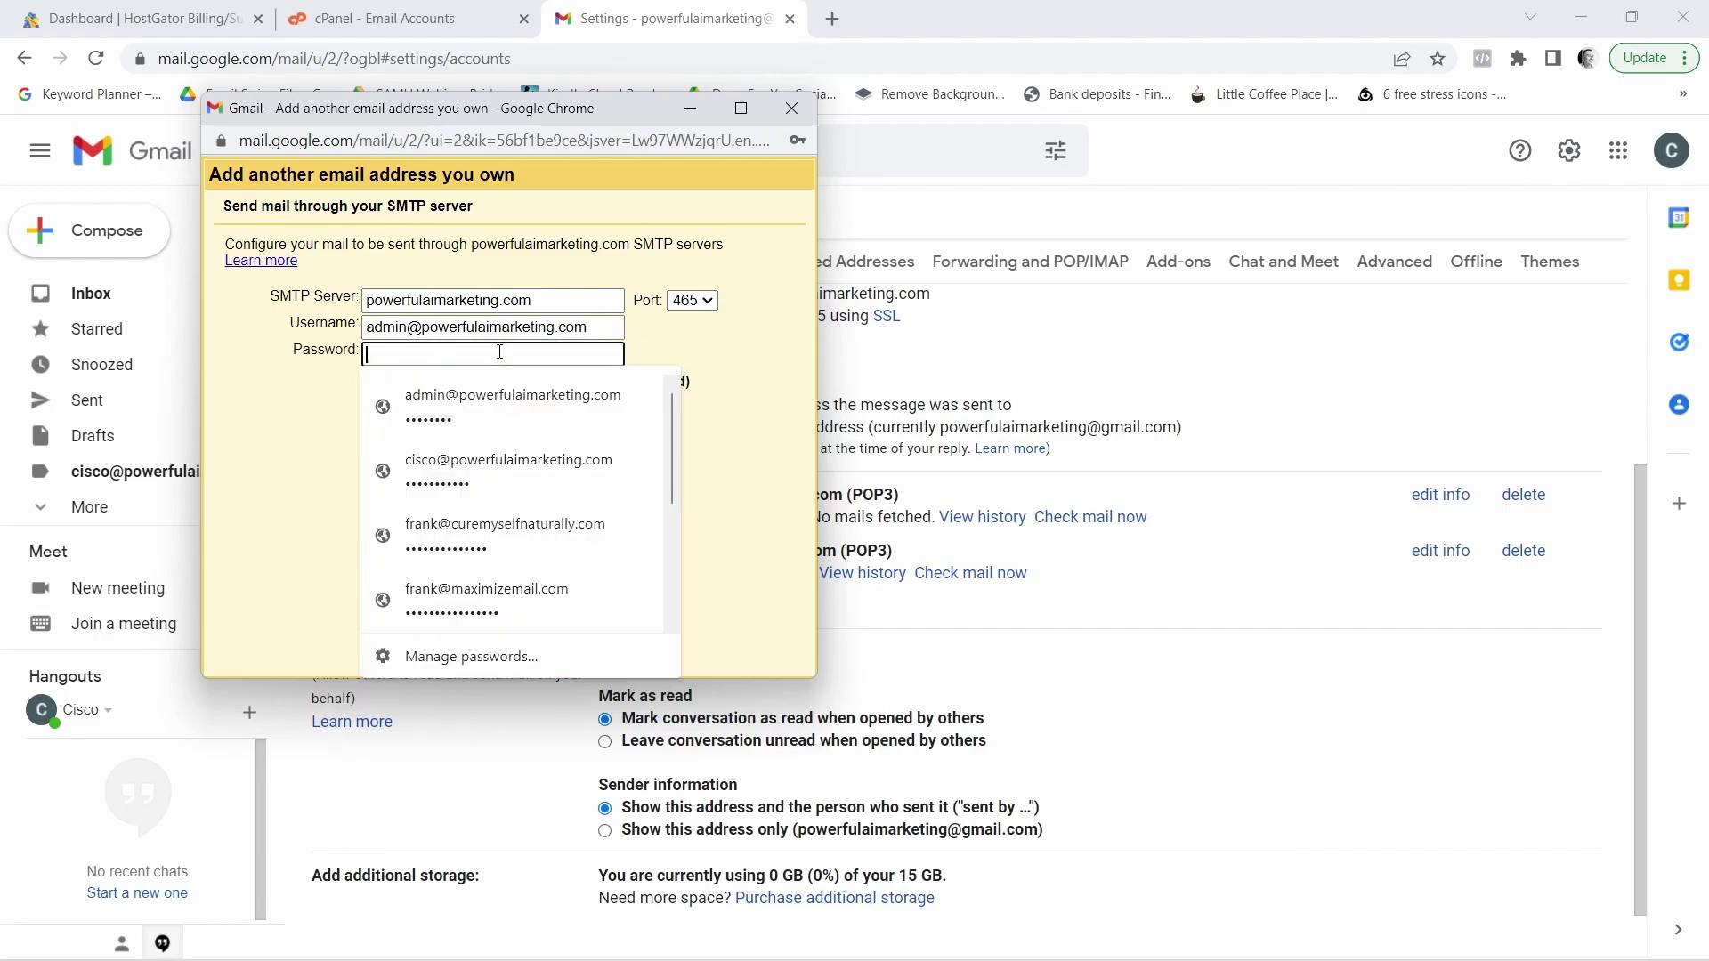
type("****")
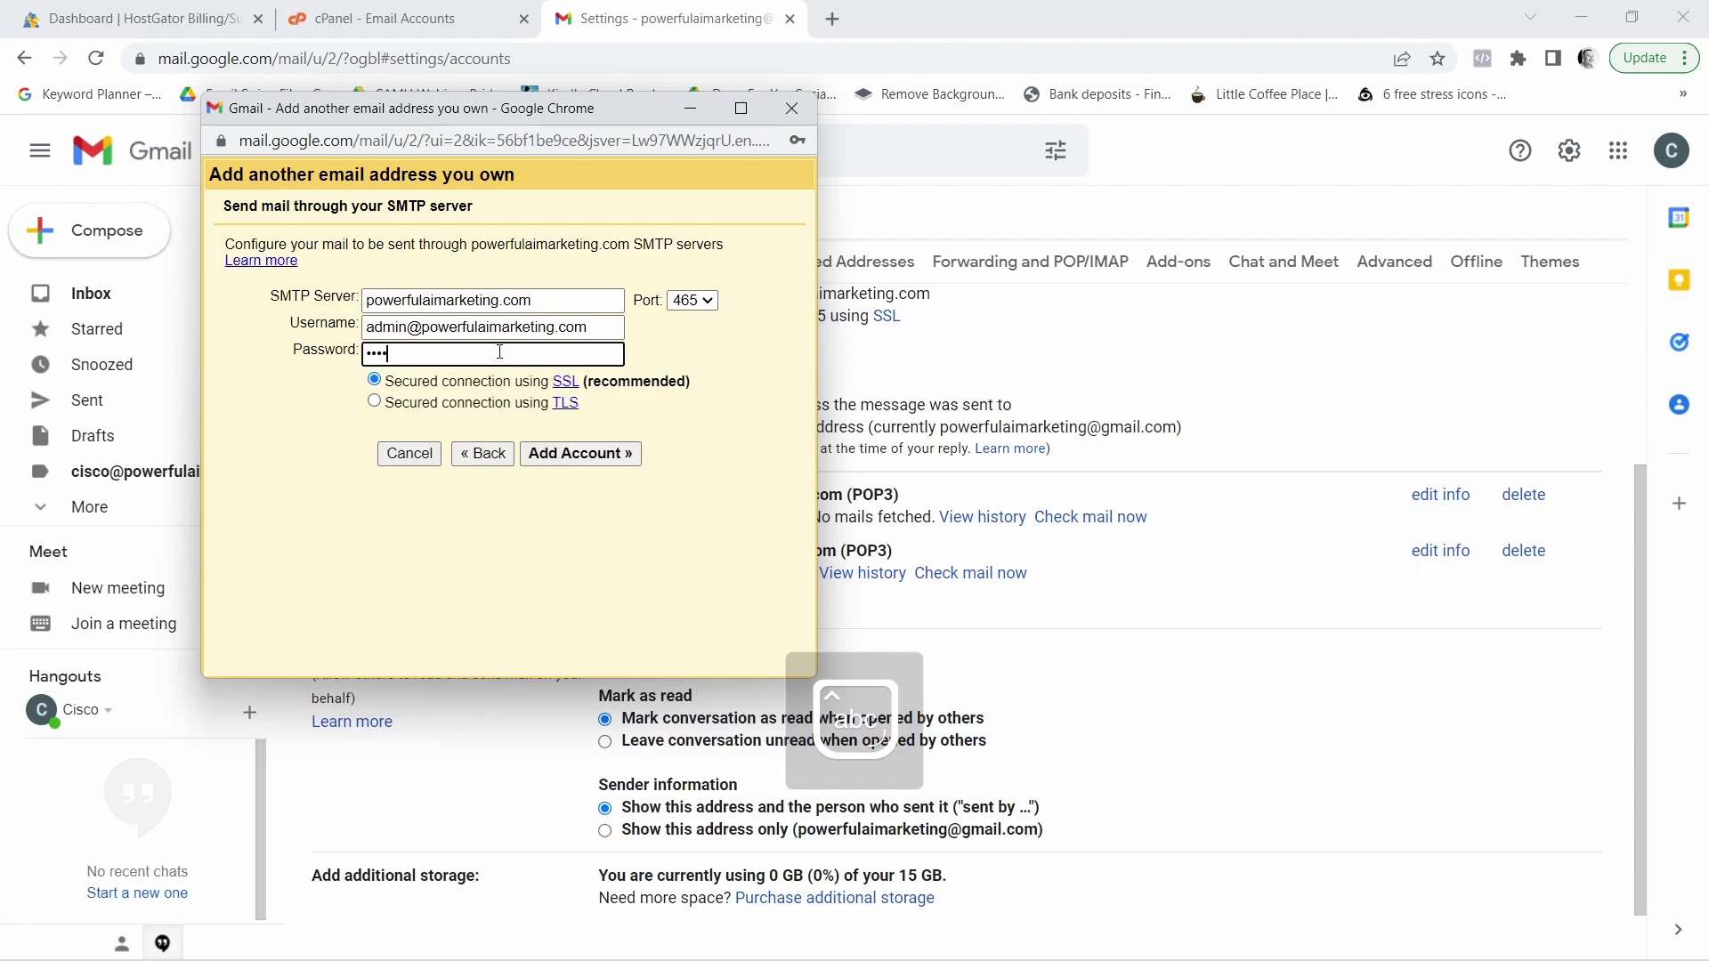
type("***")
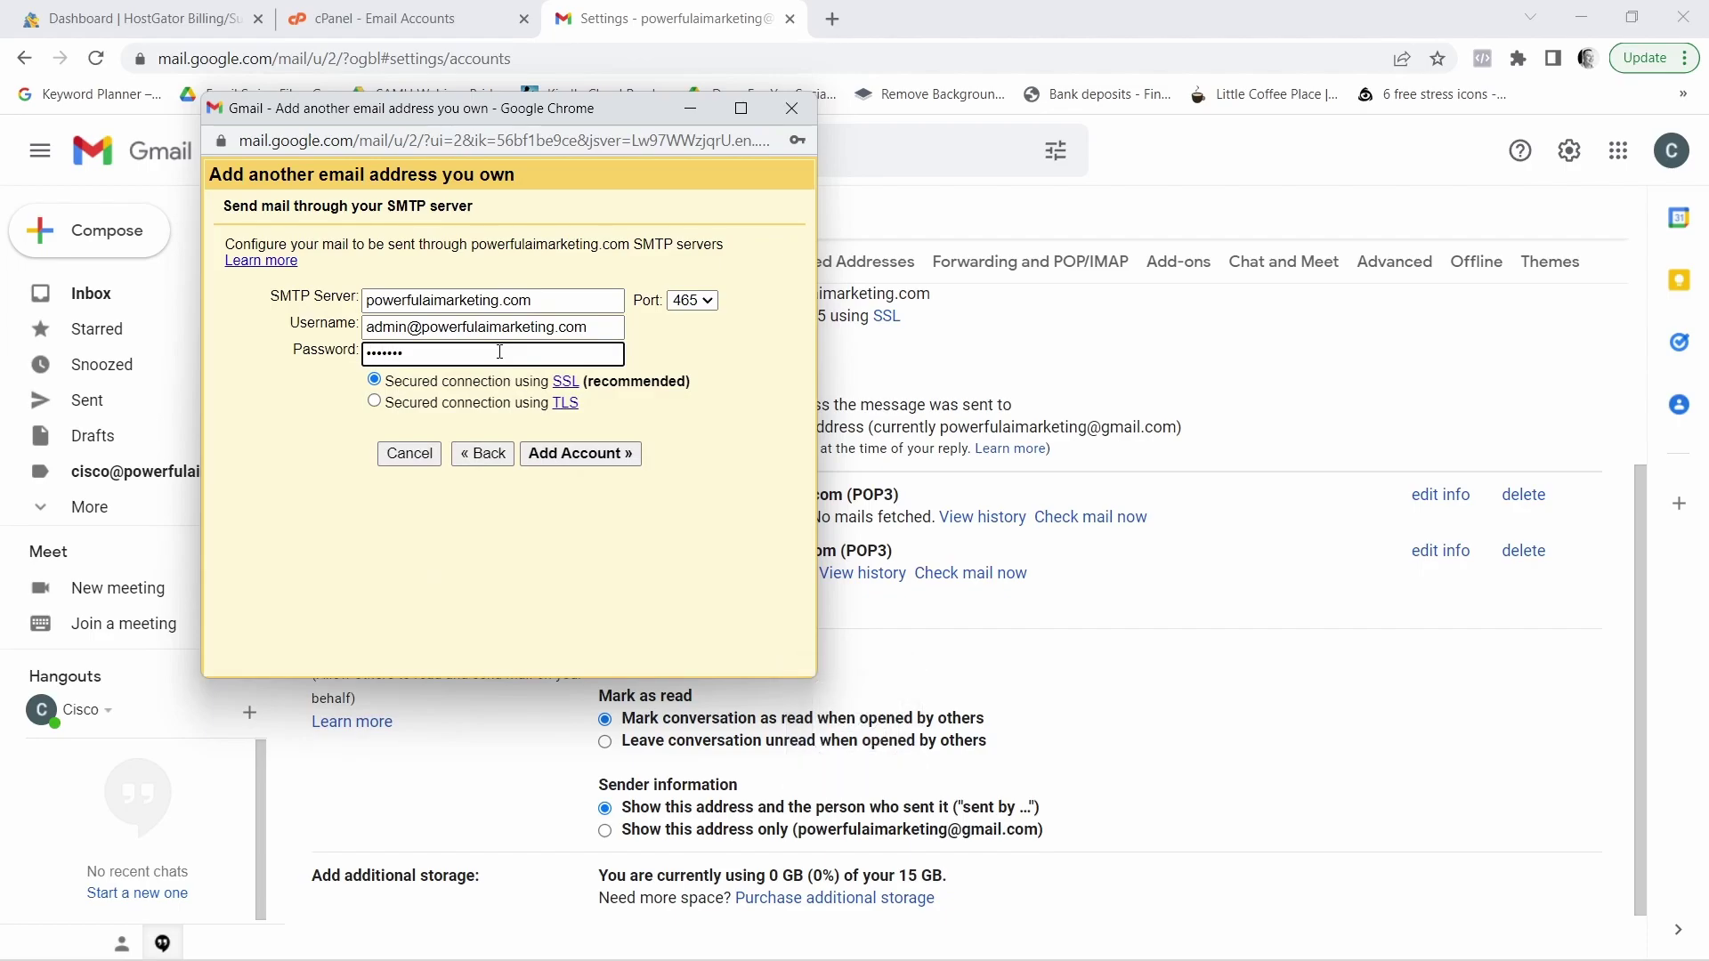
type("*")
Submit the SMTP settings, decline saving the password, and minimise the verification window
left_click(579, 459)
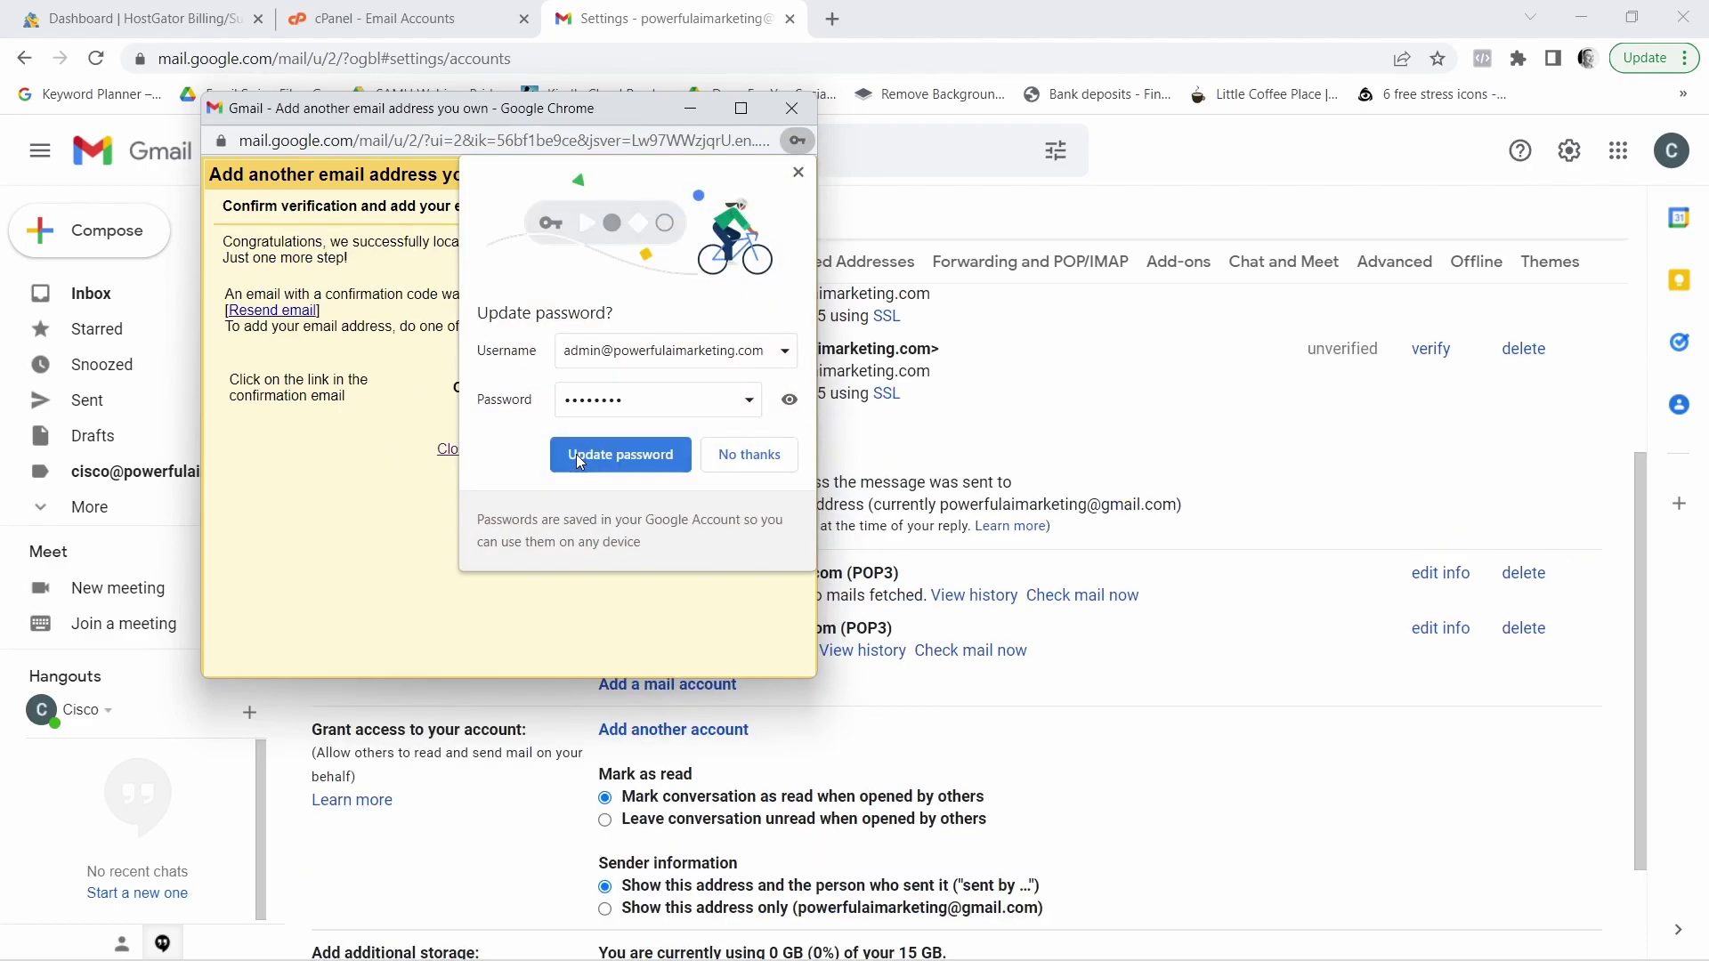
left_click(739, 455)
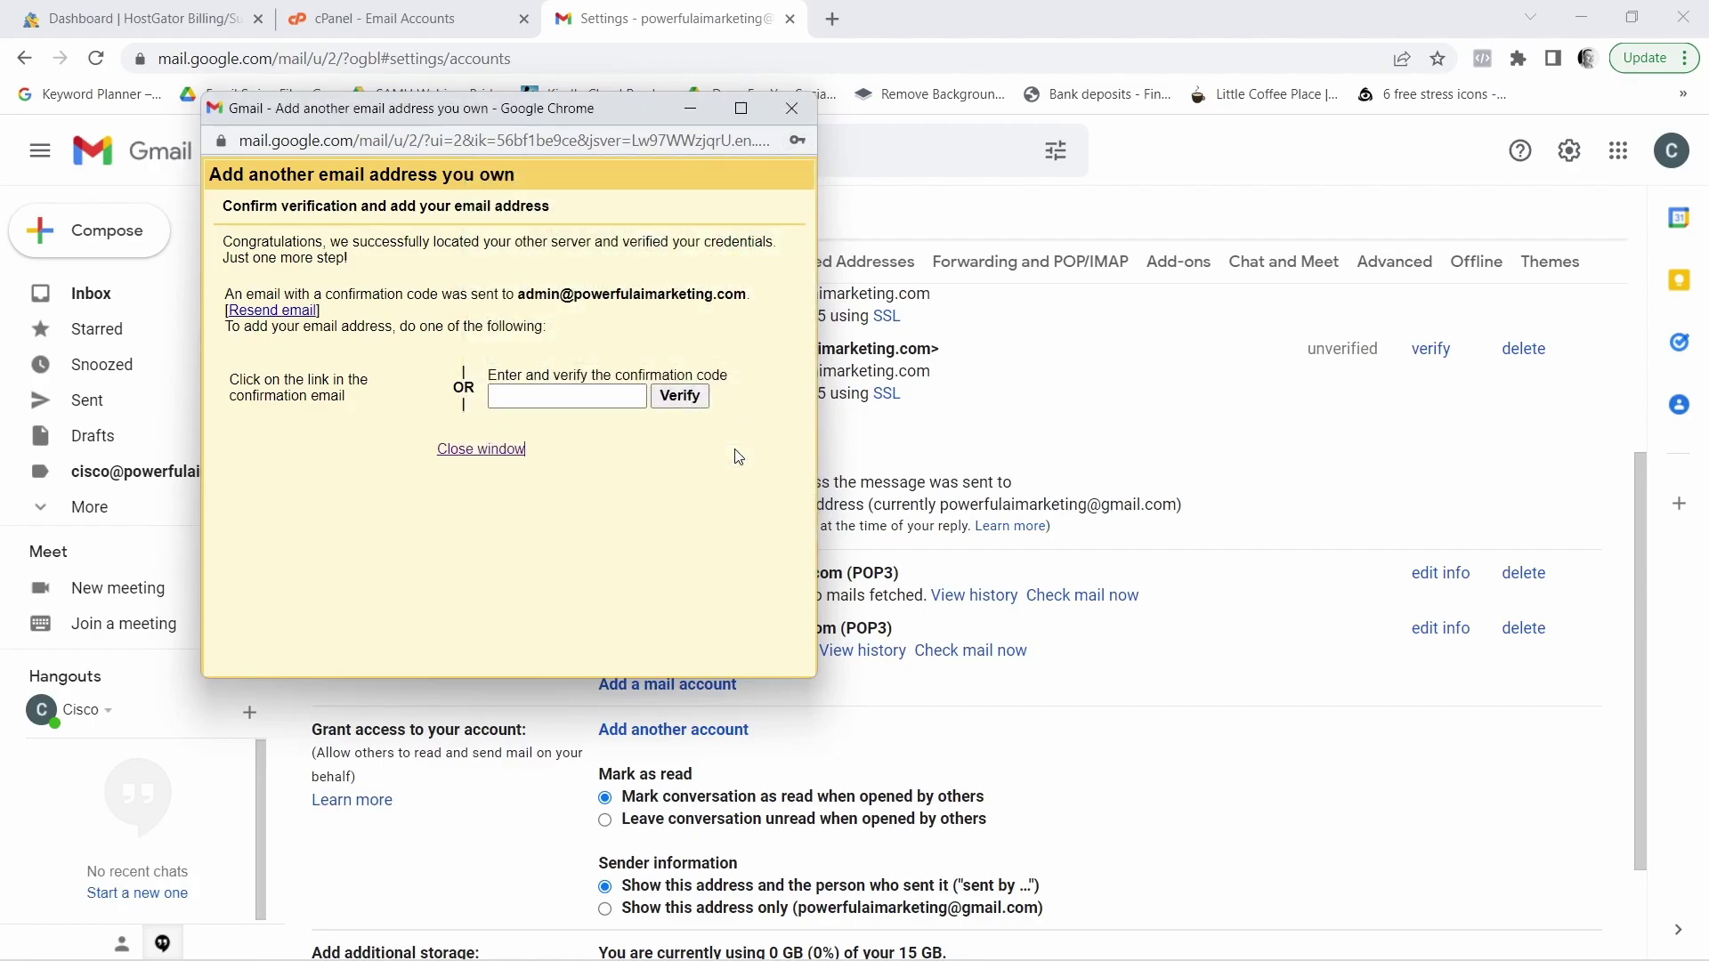
left_click(692, 110)
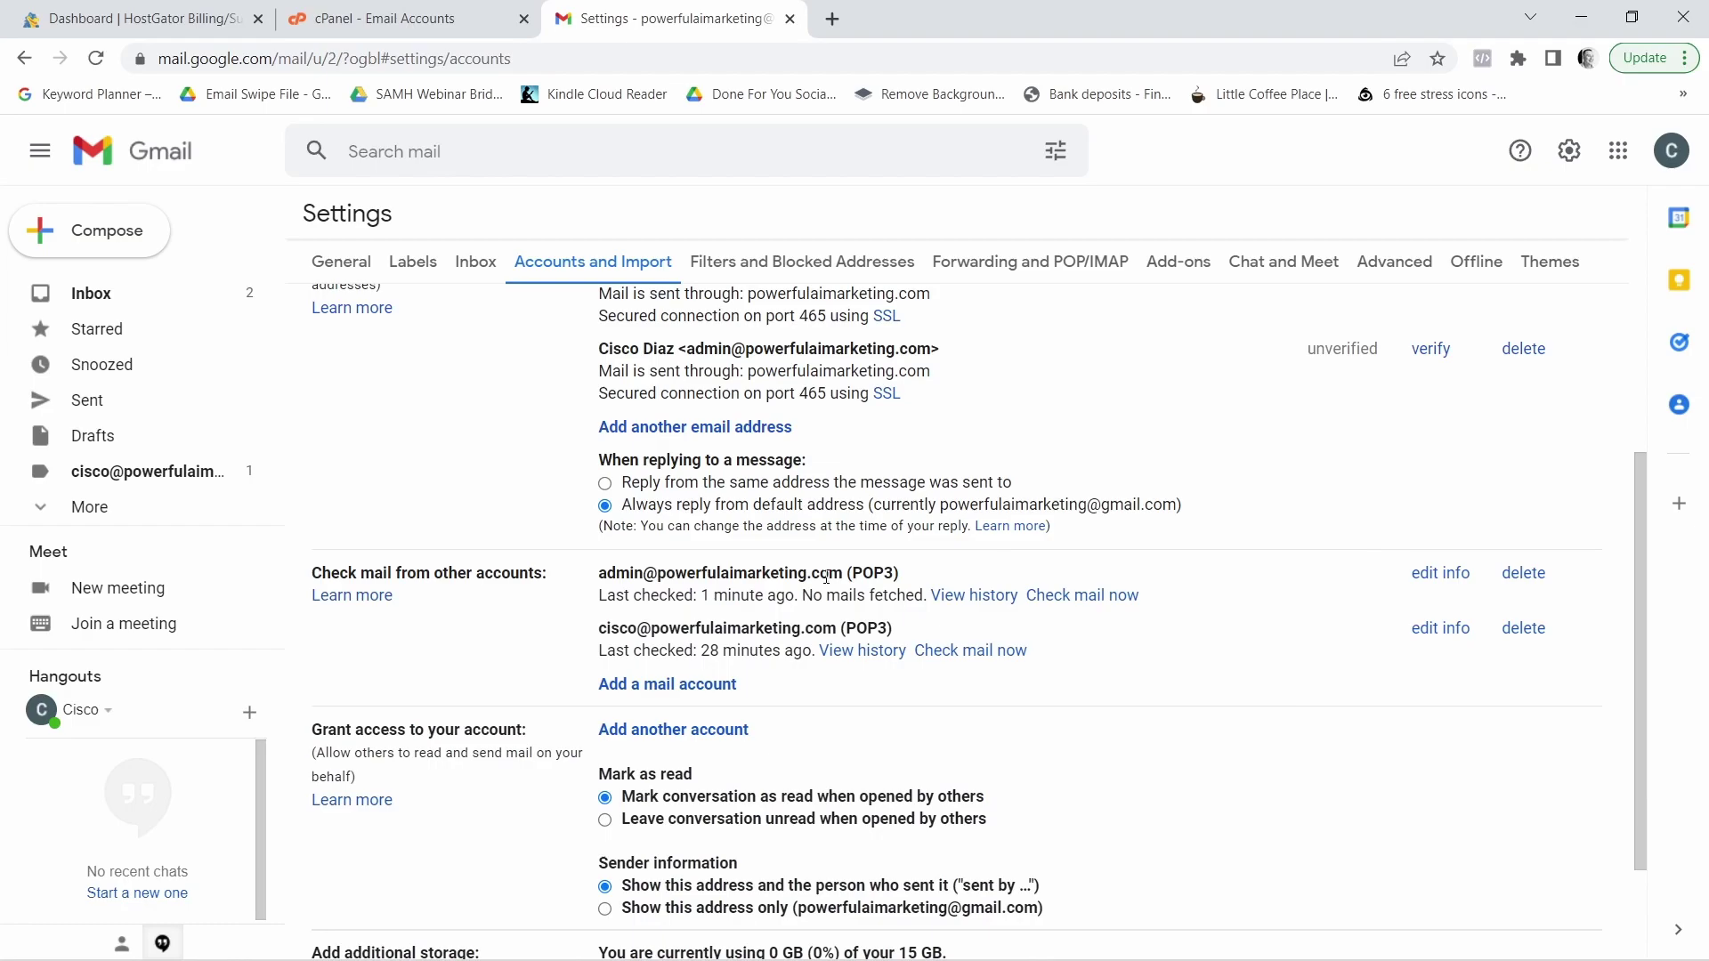
Check mail for the admin POP3 account, fetching one message
left_click(1082, 602)
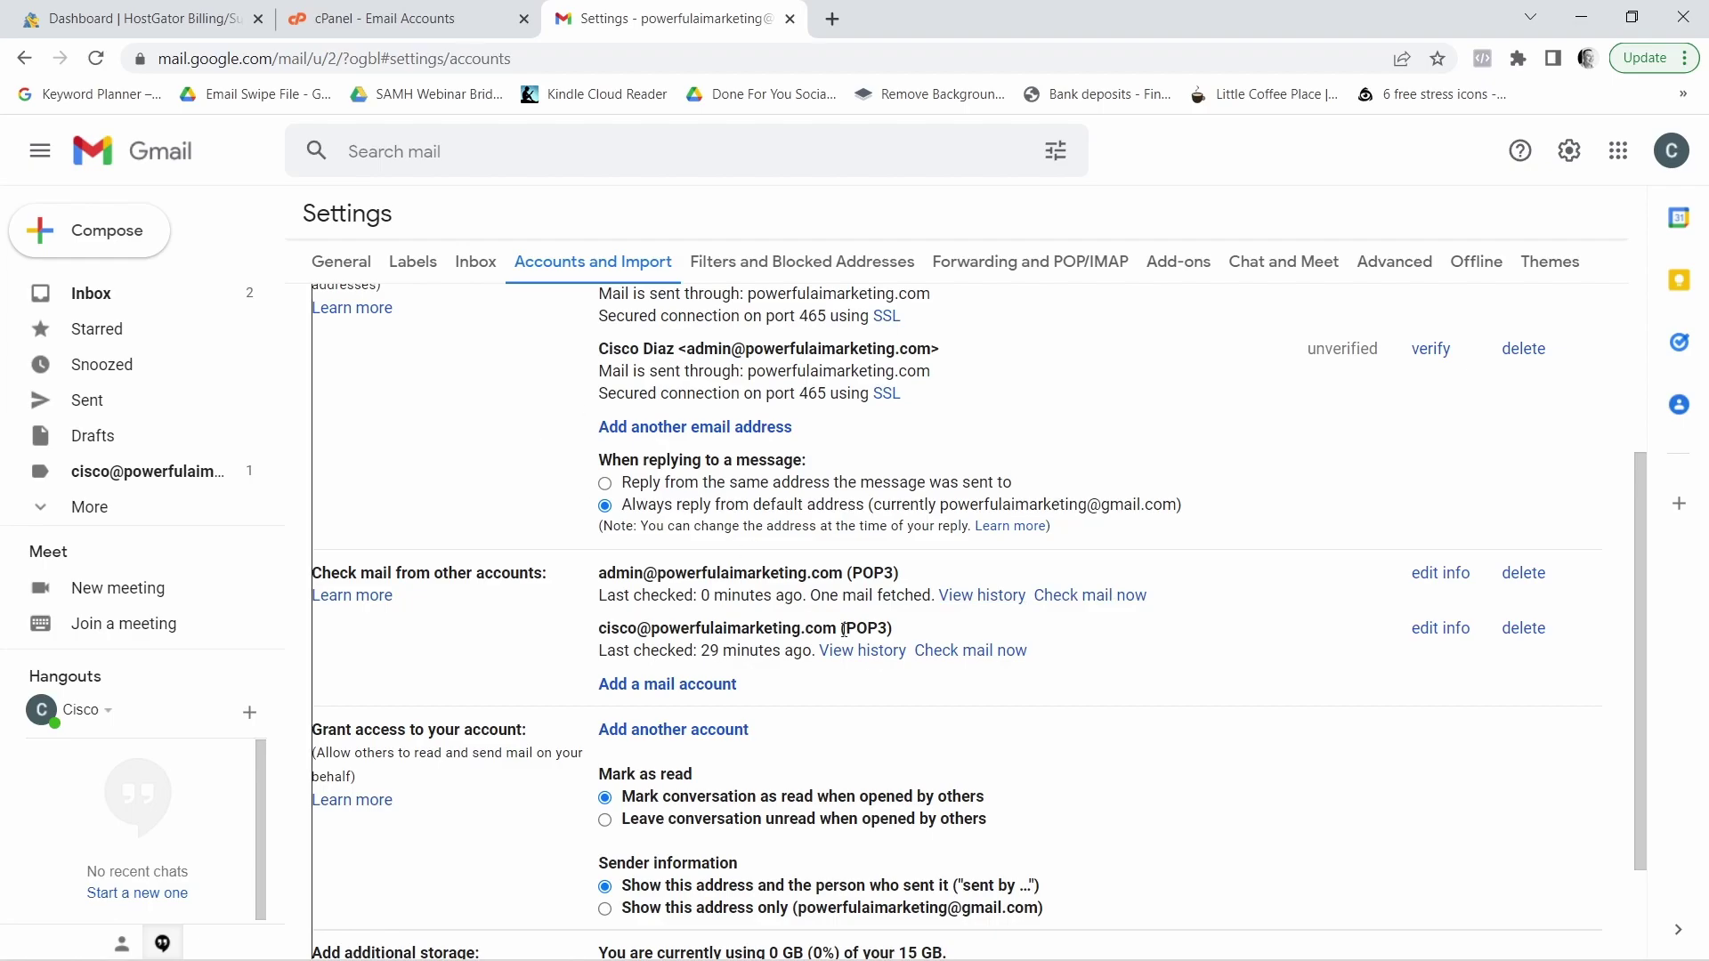
mouse_move(810, 594)
left_mouse_down()
mouse_move(936, 602)
mouse_move(820, 601)
left_mouse_up()
left_click(922, 602)
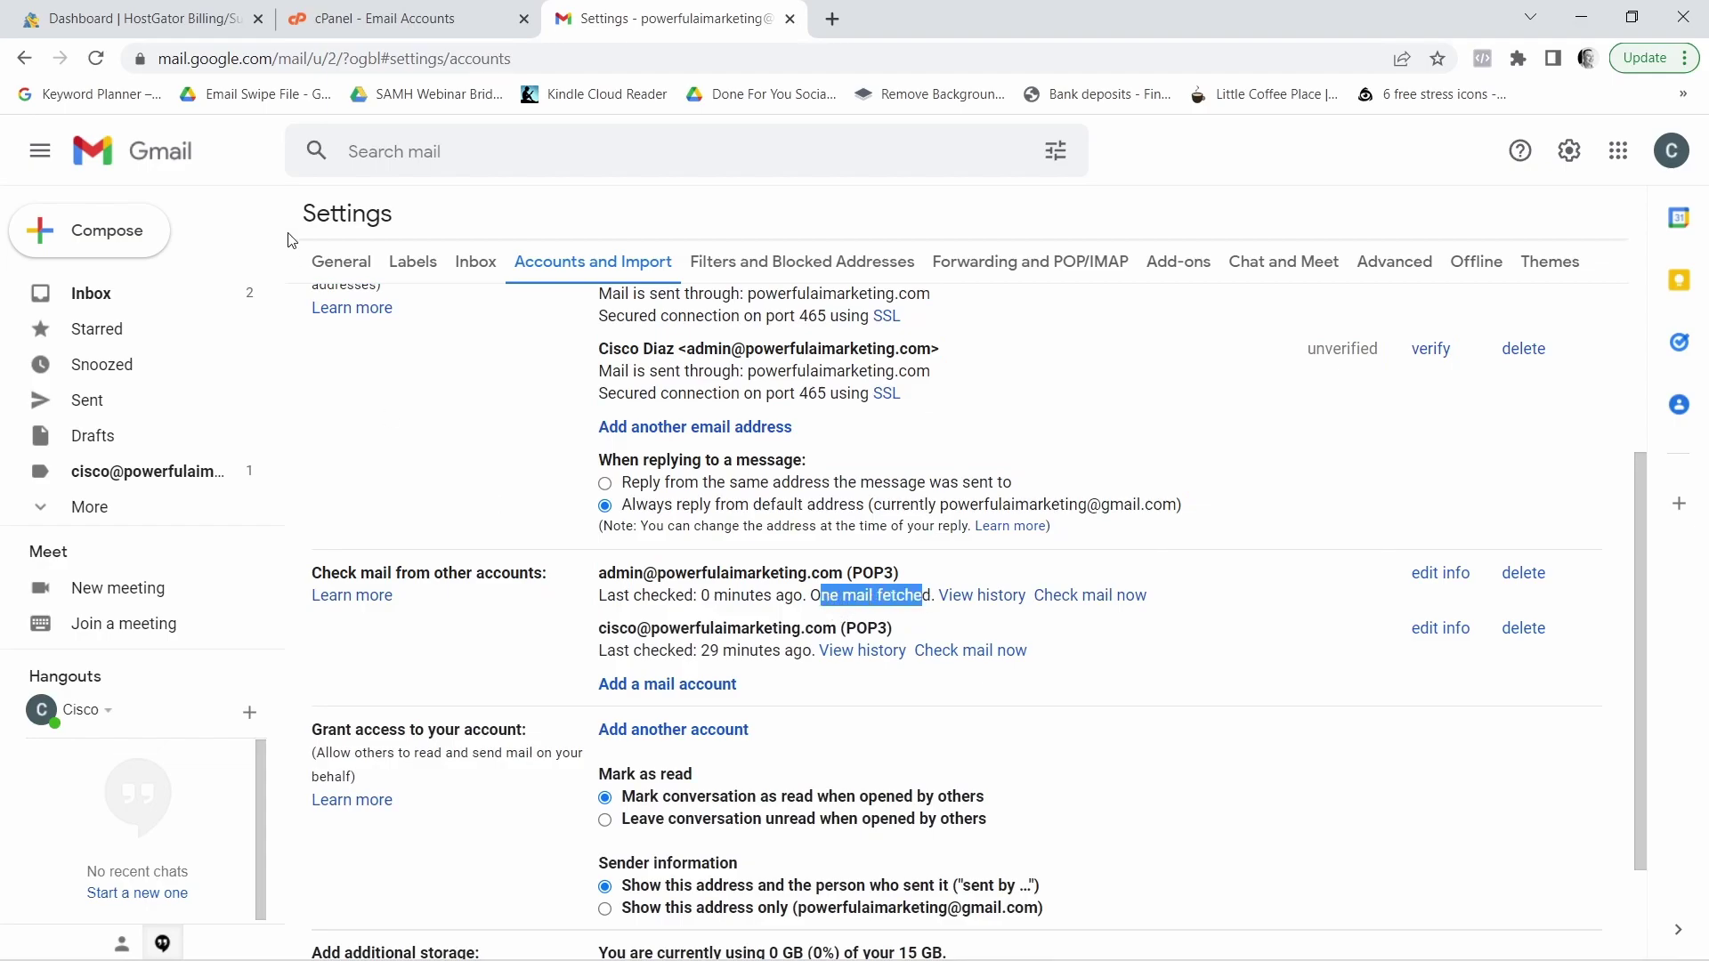
Open the 'Gmail Confirmation - Send Mail as' email in the inbox and select its confirmation code
left_click(87, 297)
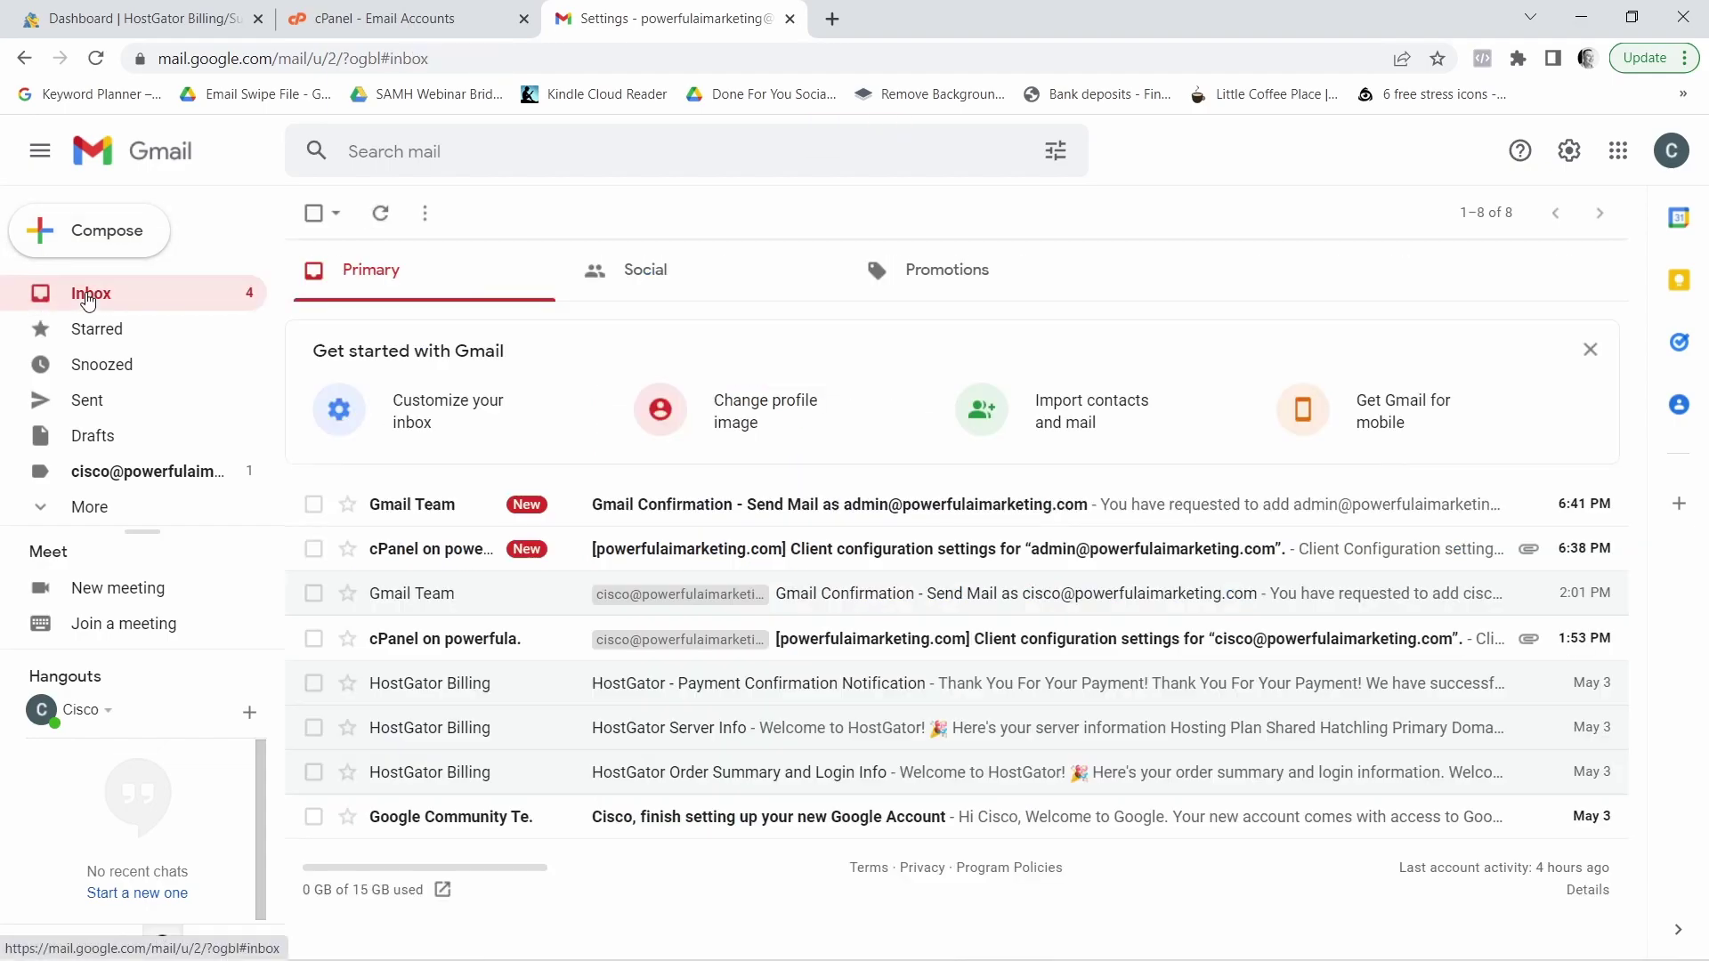
left_click(687, 519)
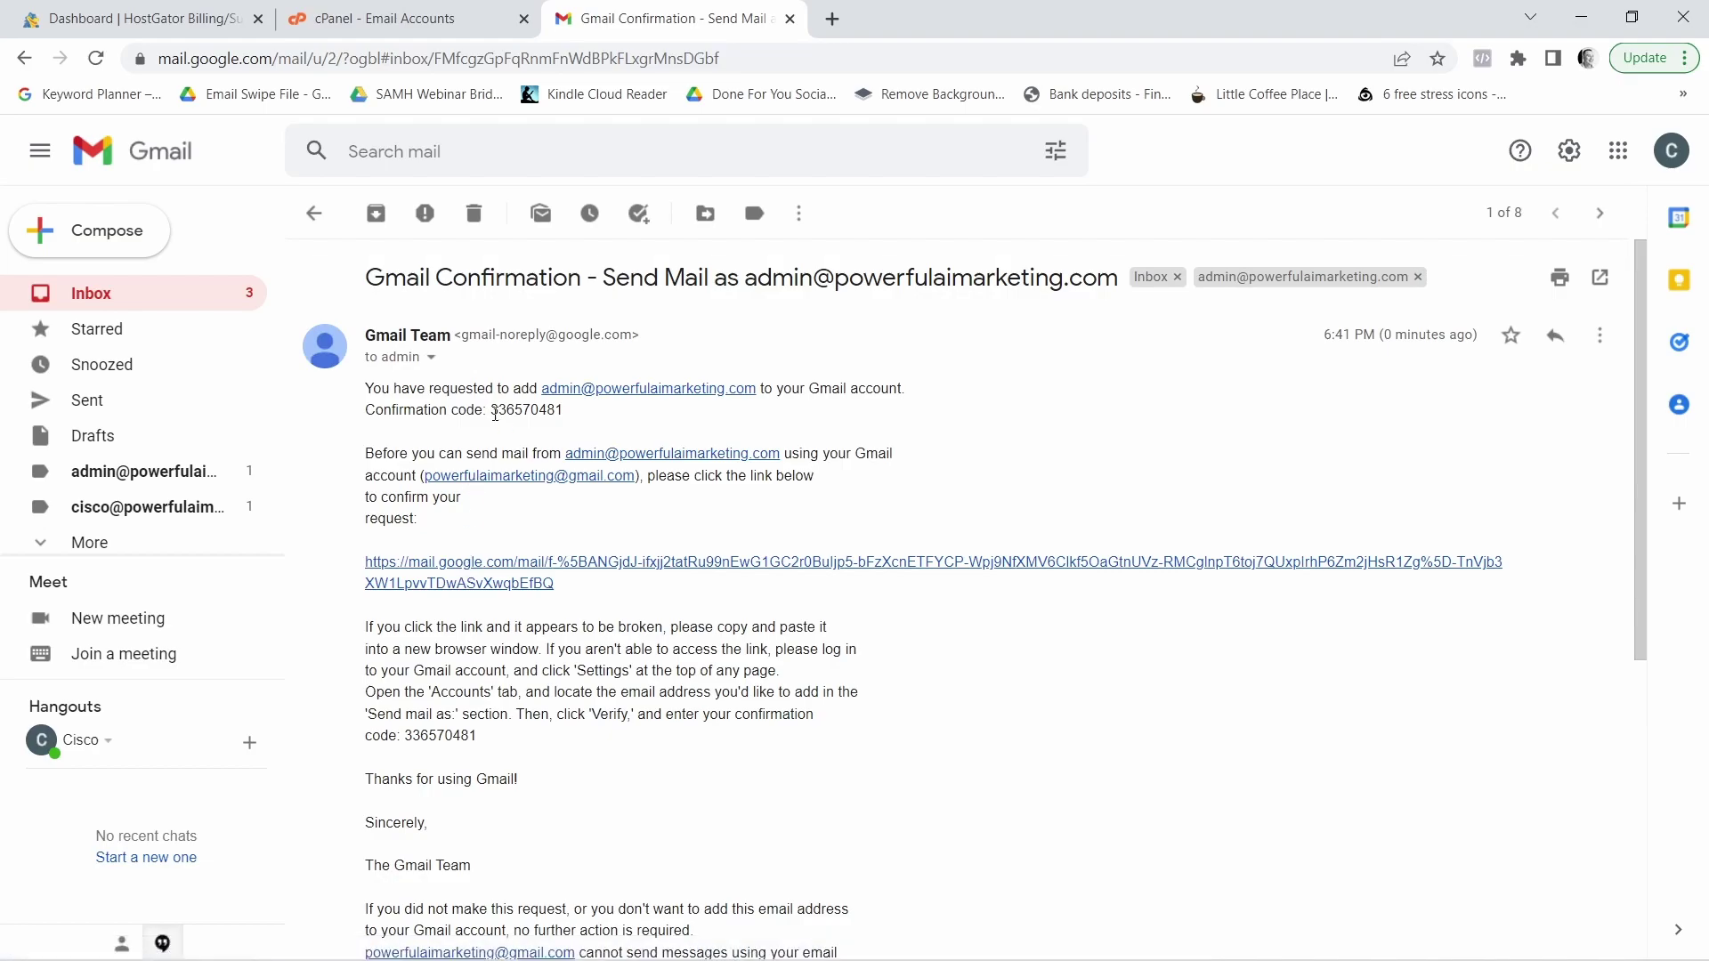
left_click_drag(490, 410, 594, 423)
key("ctrl+c")
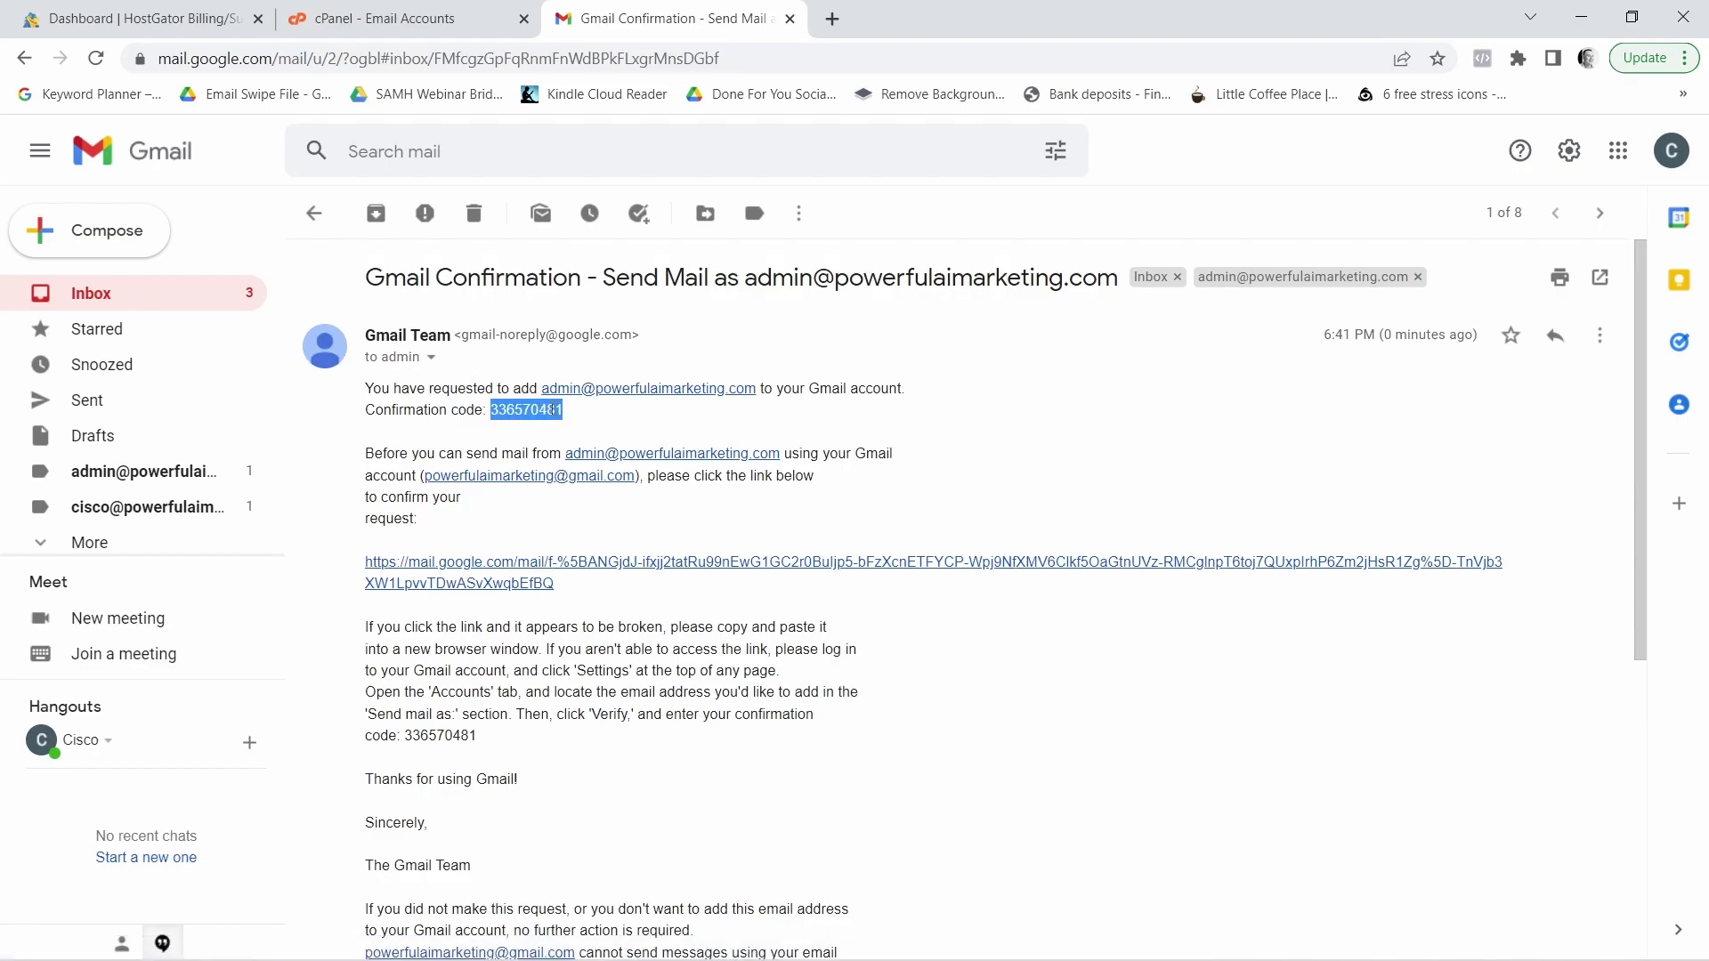
Paste the confirmation code into the verification window, verify it, and return to Gmail
left_click(418, 17)
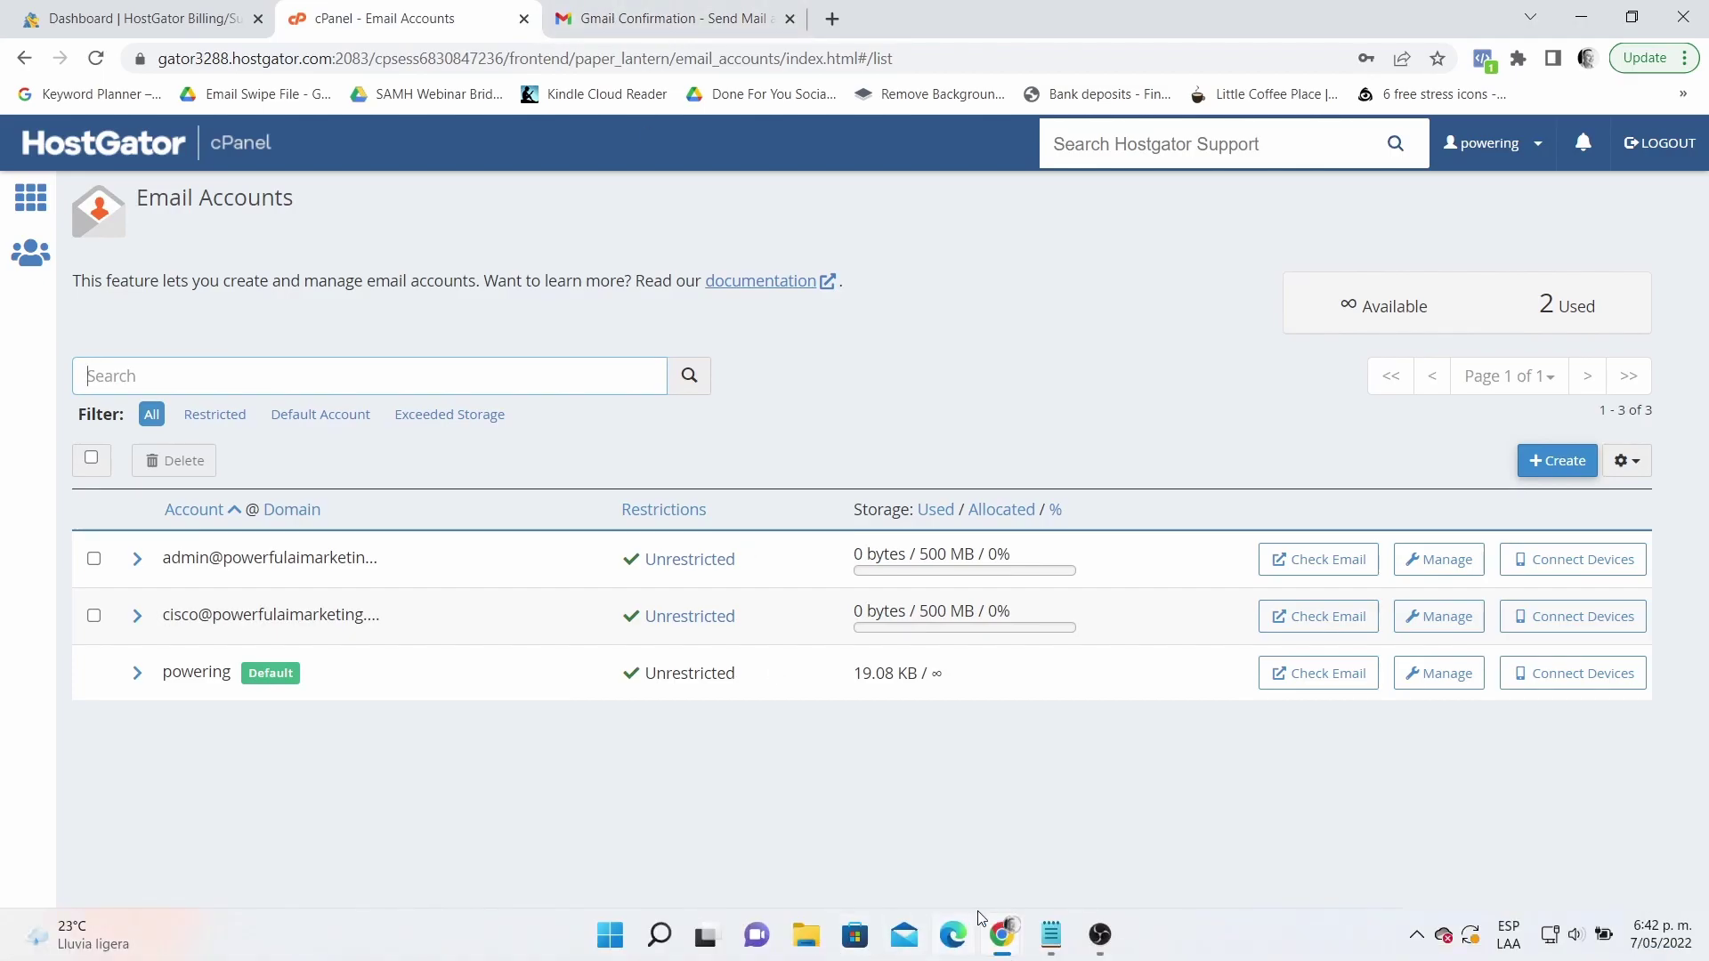
mouse_move(1002, 935)
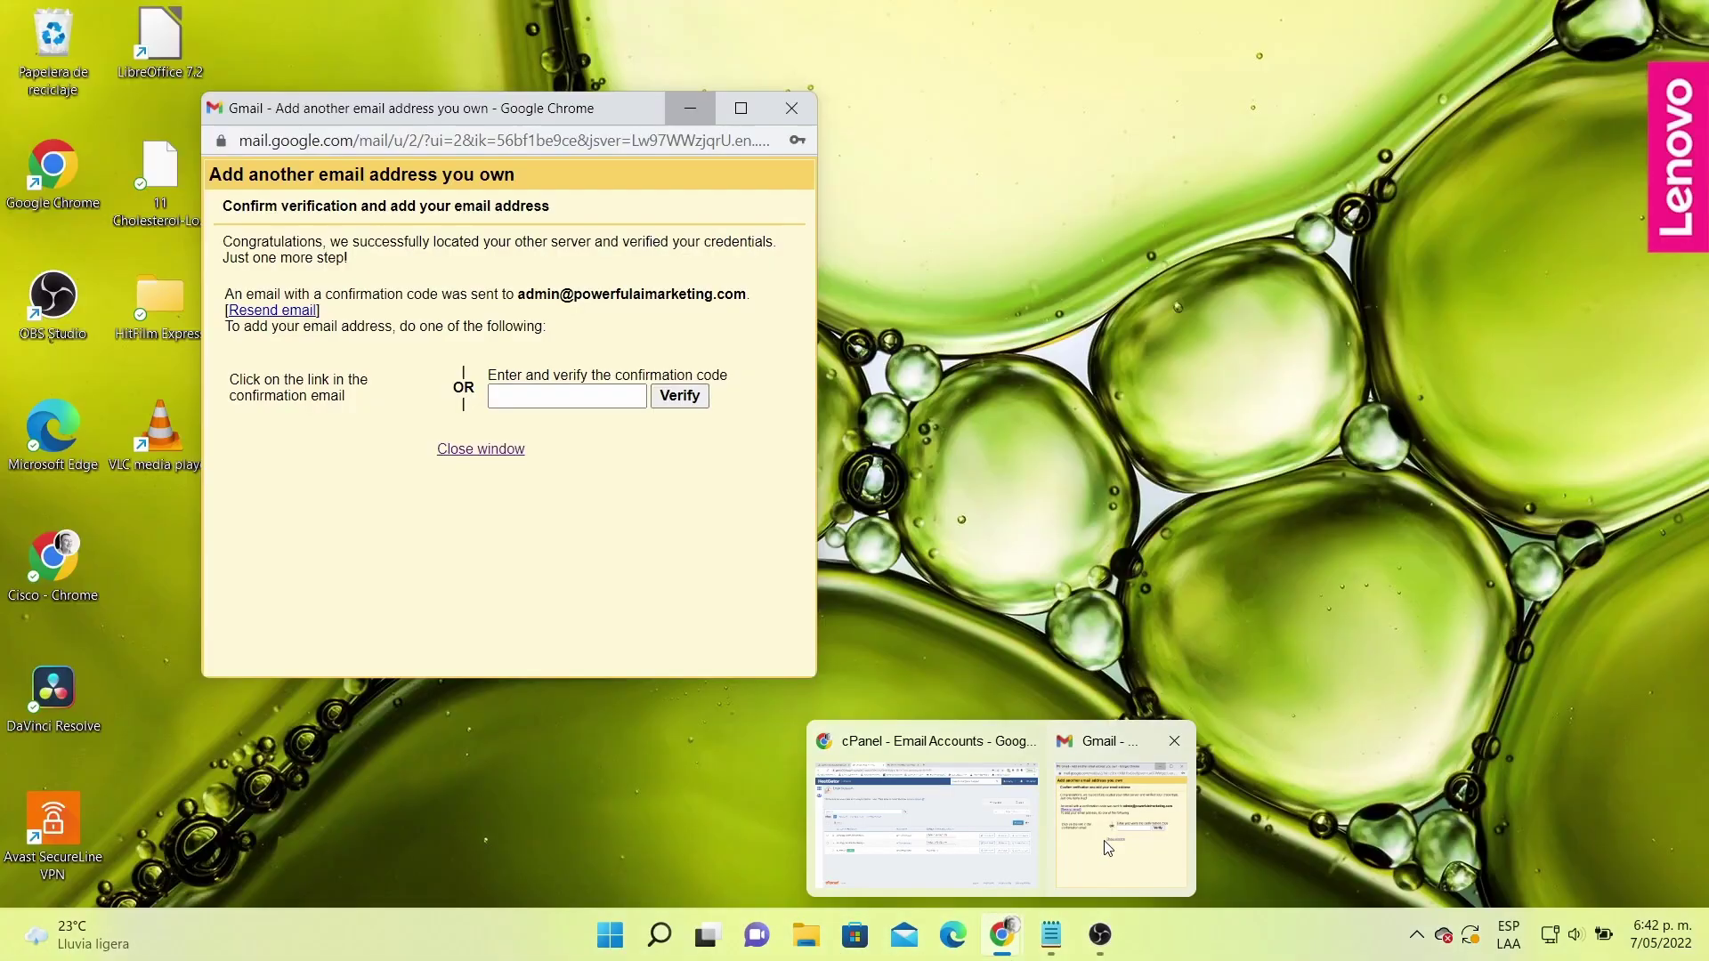
left_click(1102, 853)
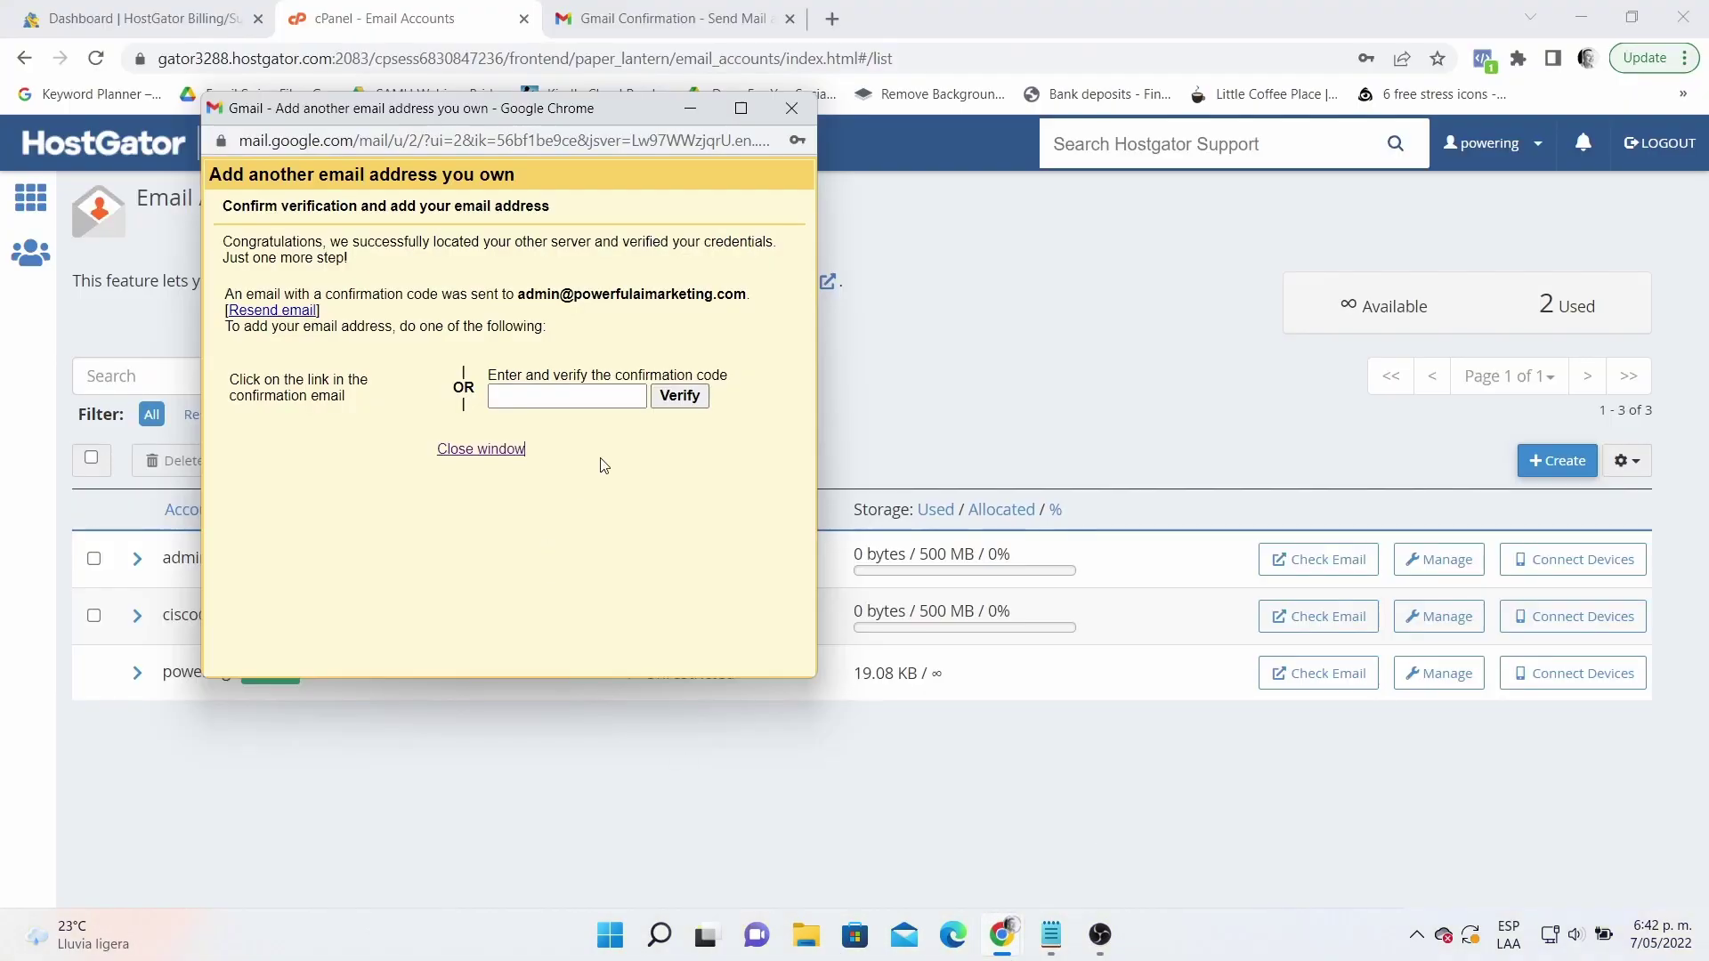
left_click(580, 401)
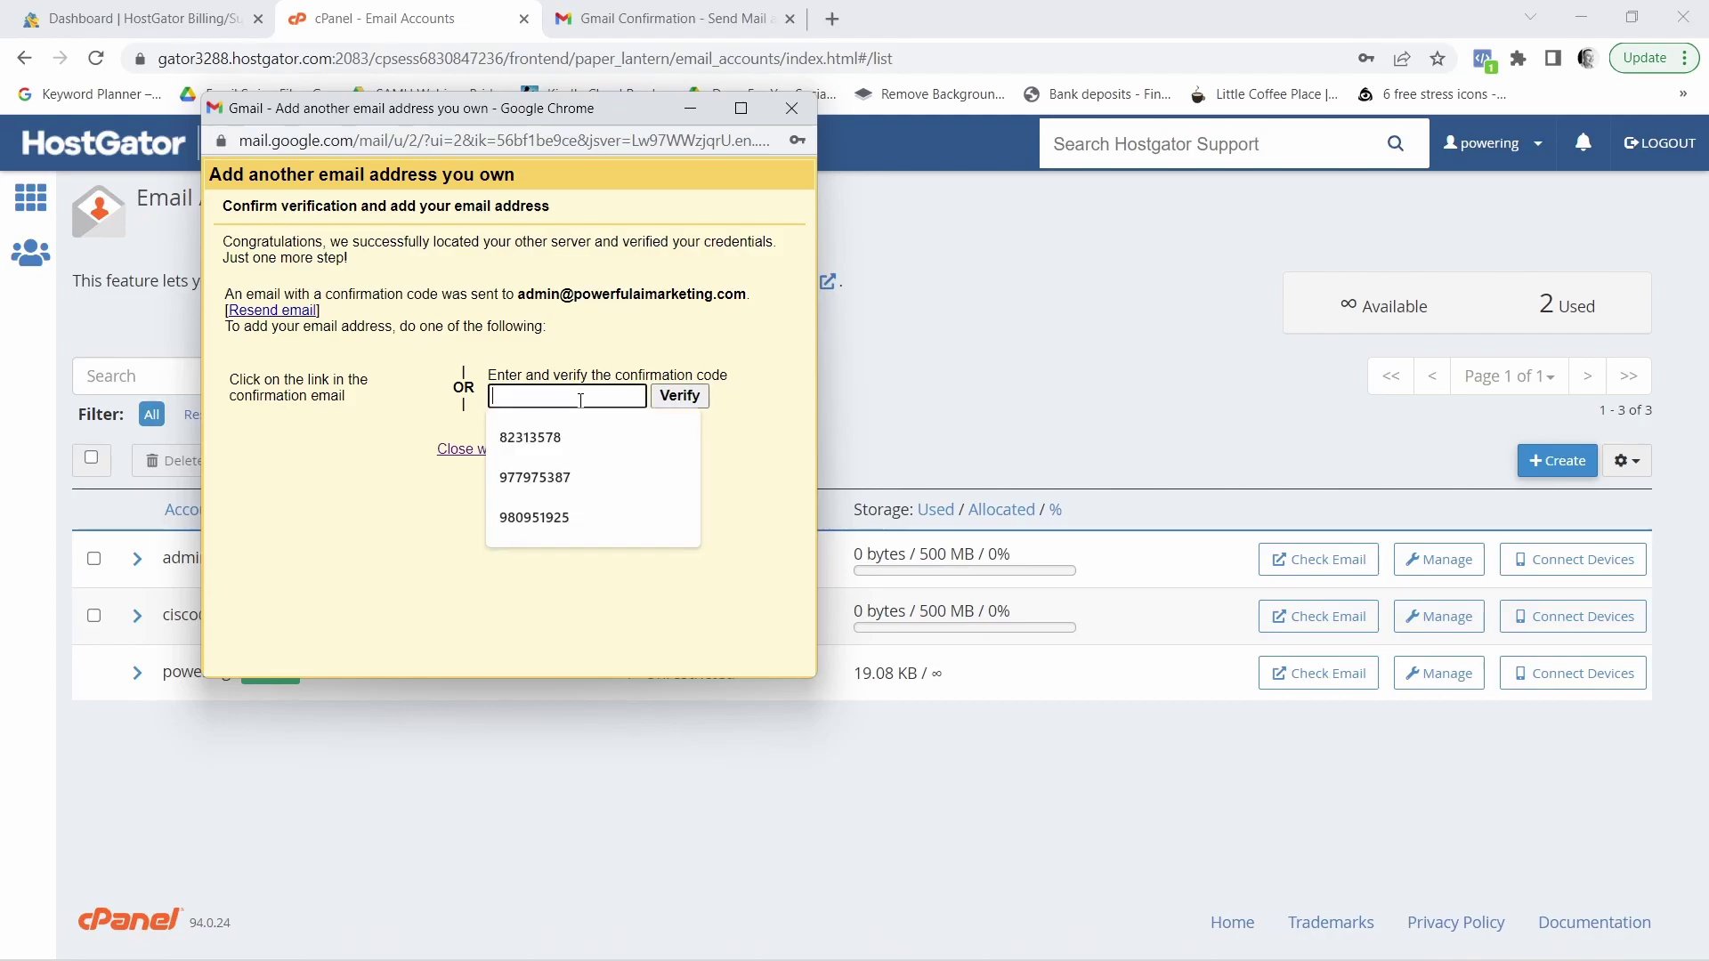
key("ctrl+v")
left_click(681, 397)
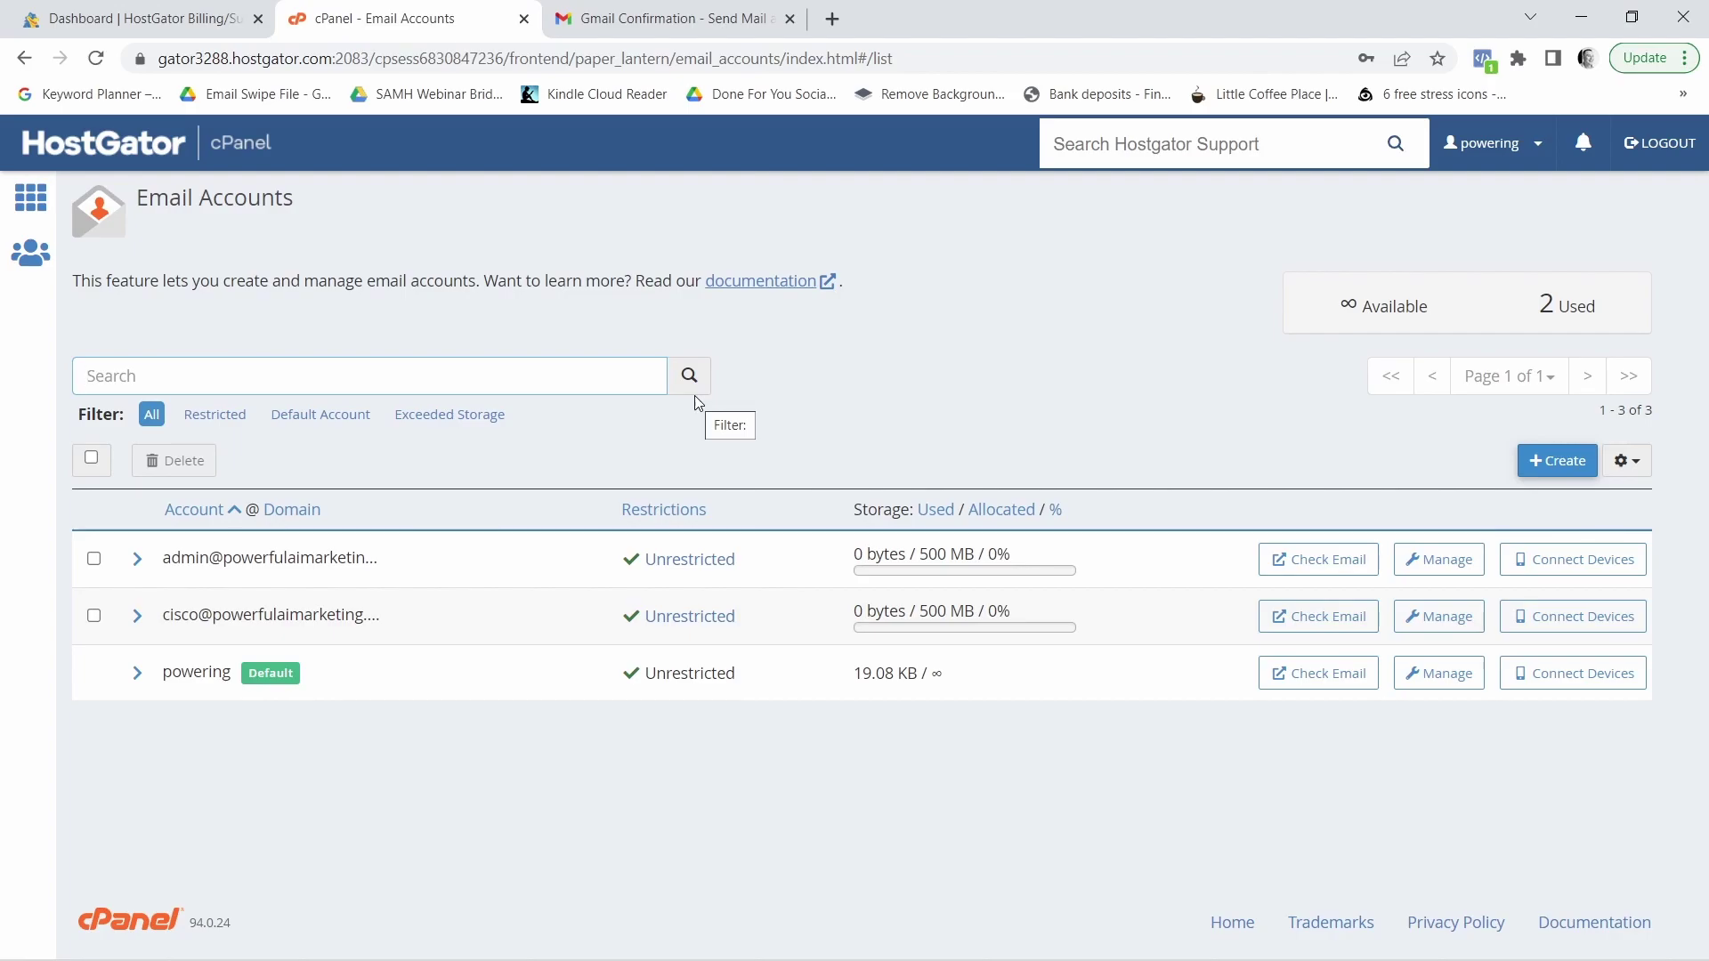
left_click(647, 27)
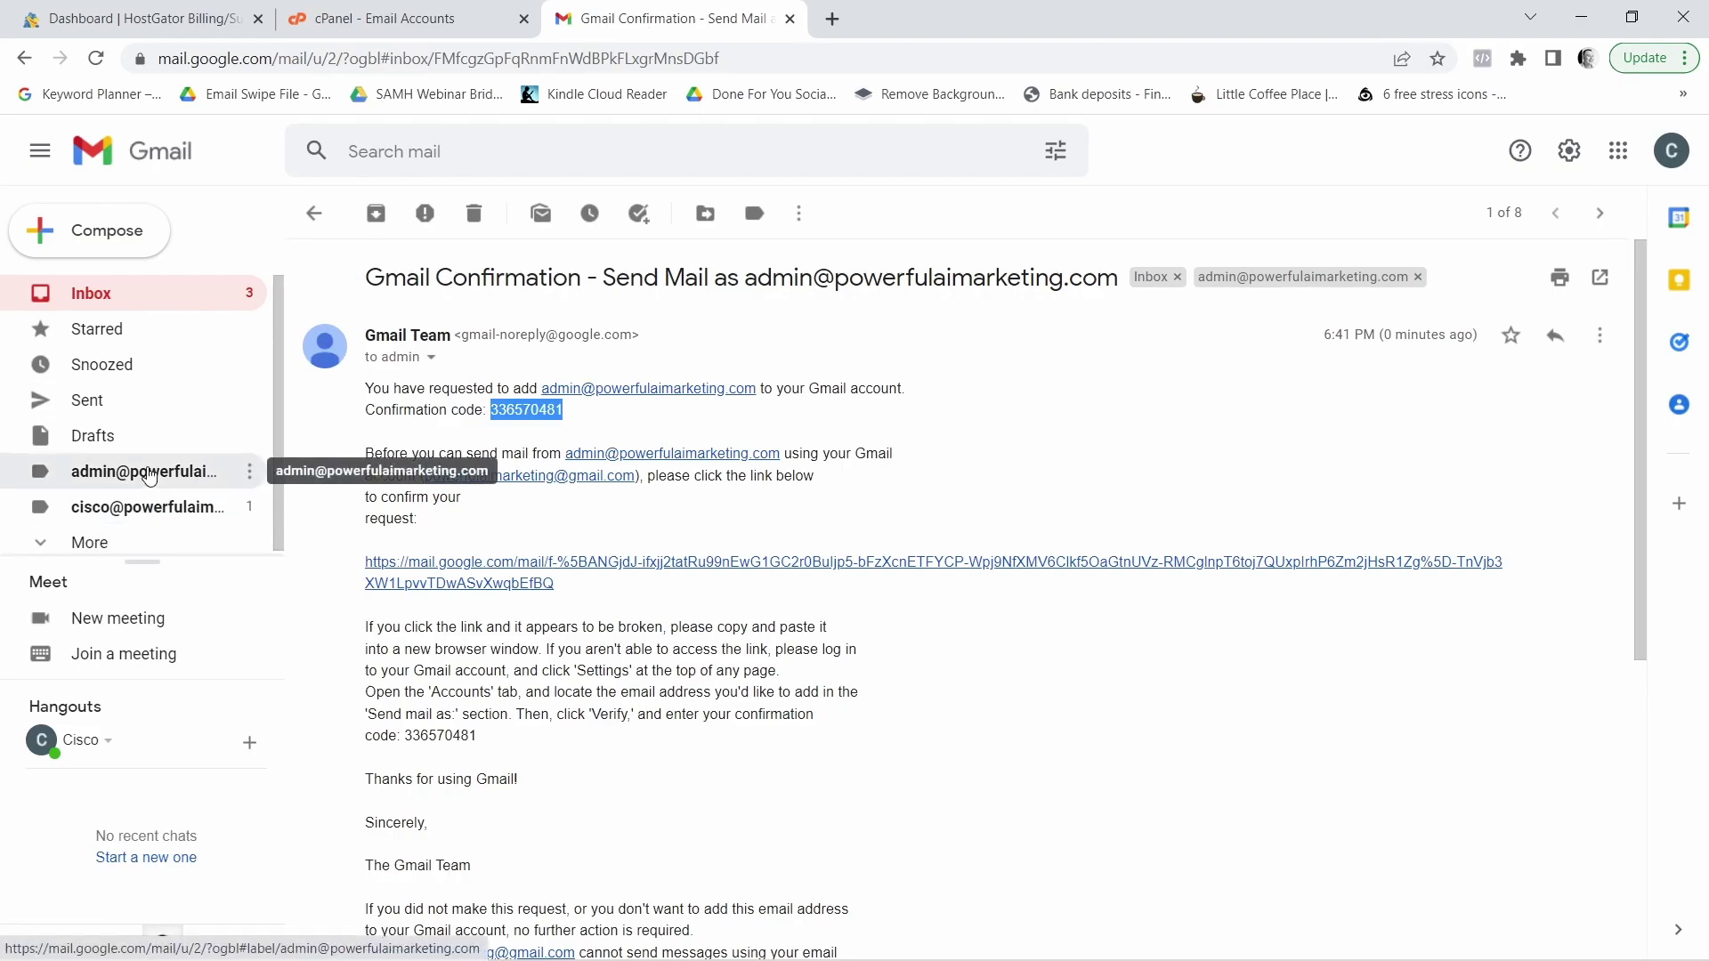
Open the admin label's mail, then compose a new message with the admin domain address as sender
left_click(149, 478)
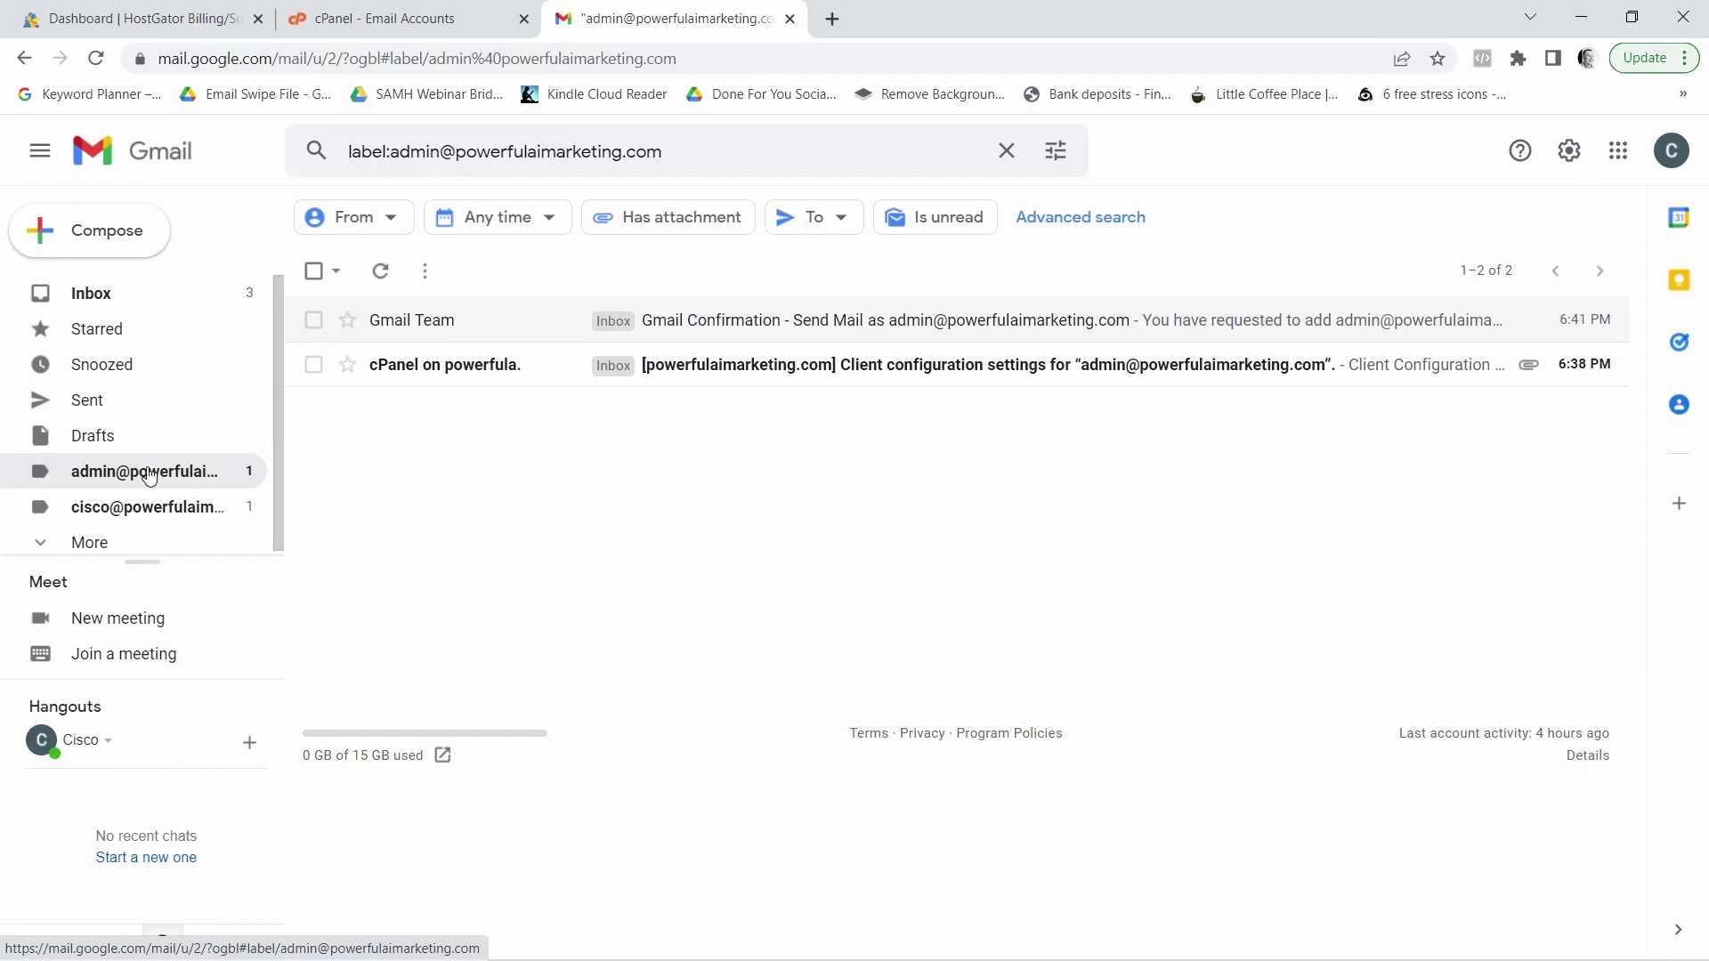
left_click(108, 236)
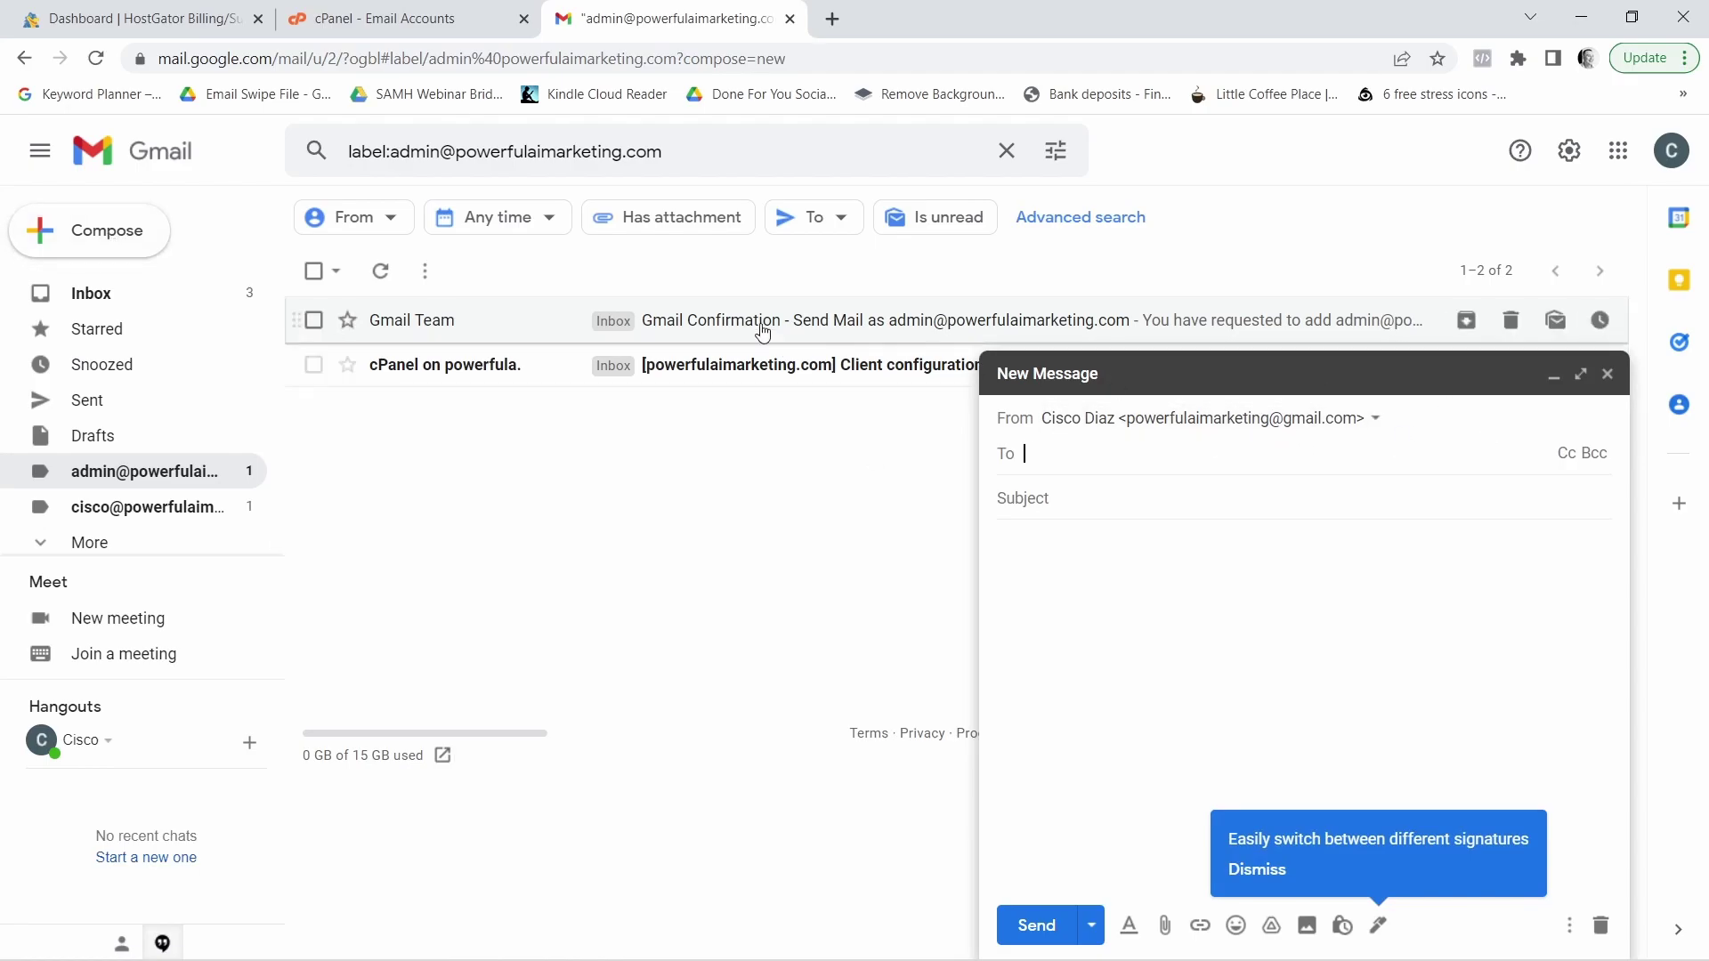
left_click(1366, 427)
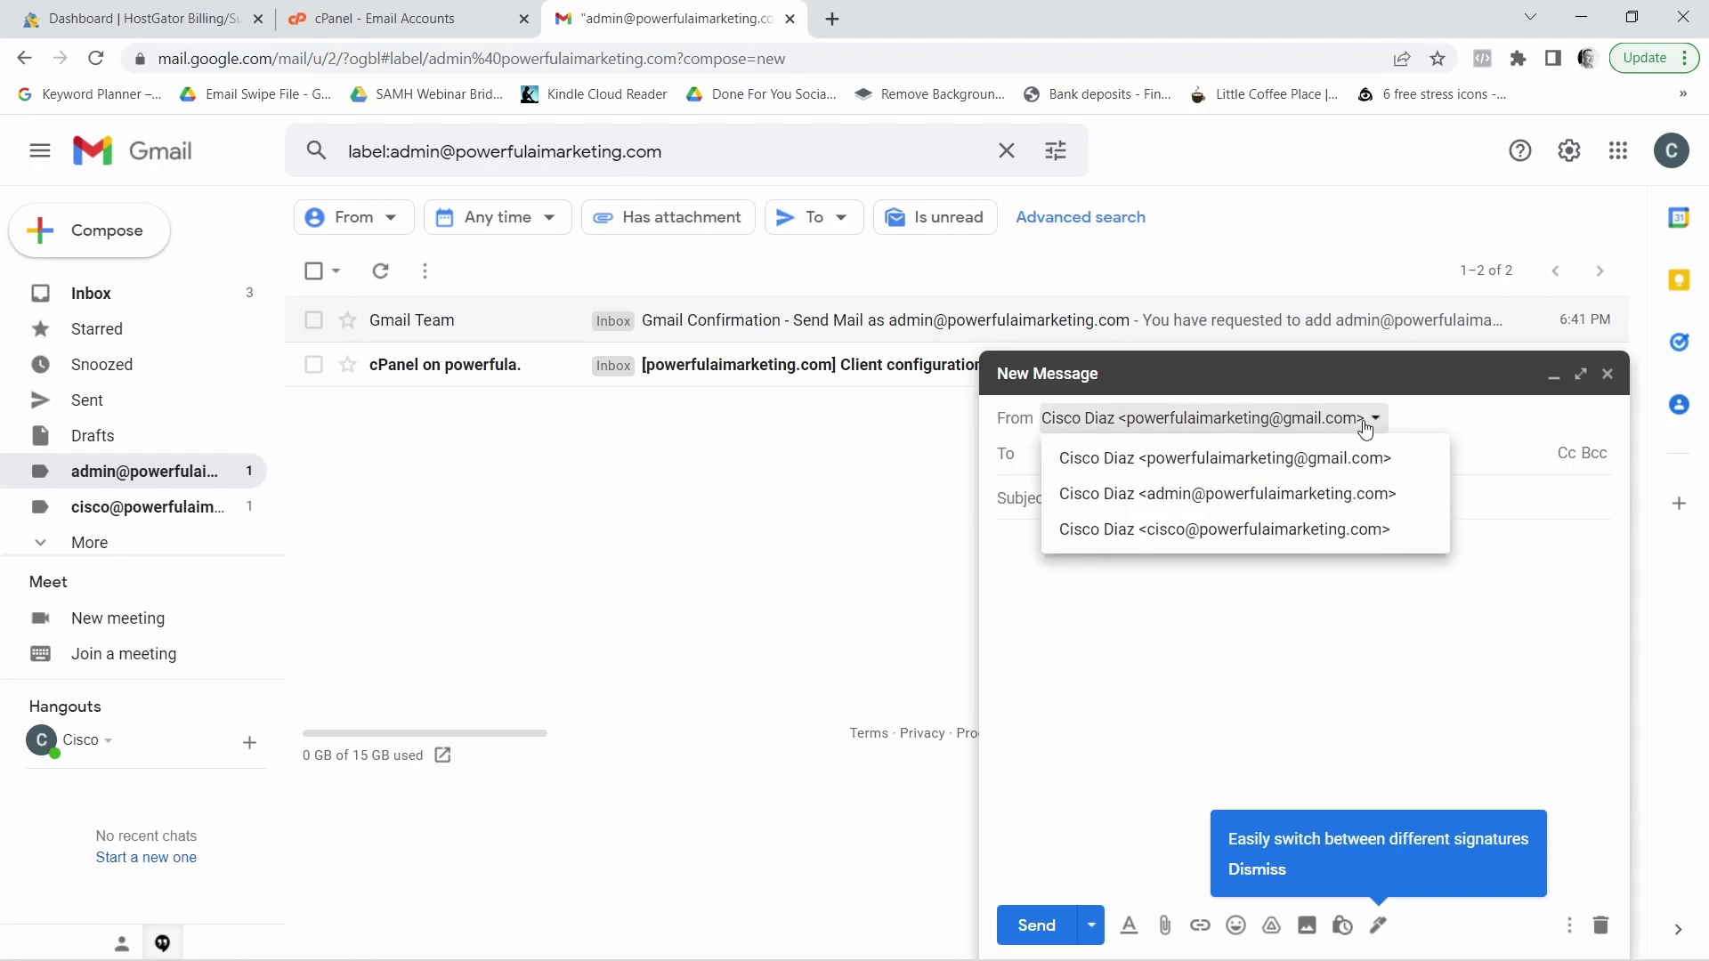
left_click(1227, 495)
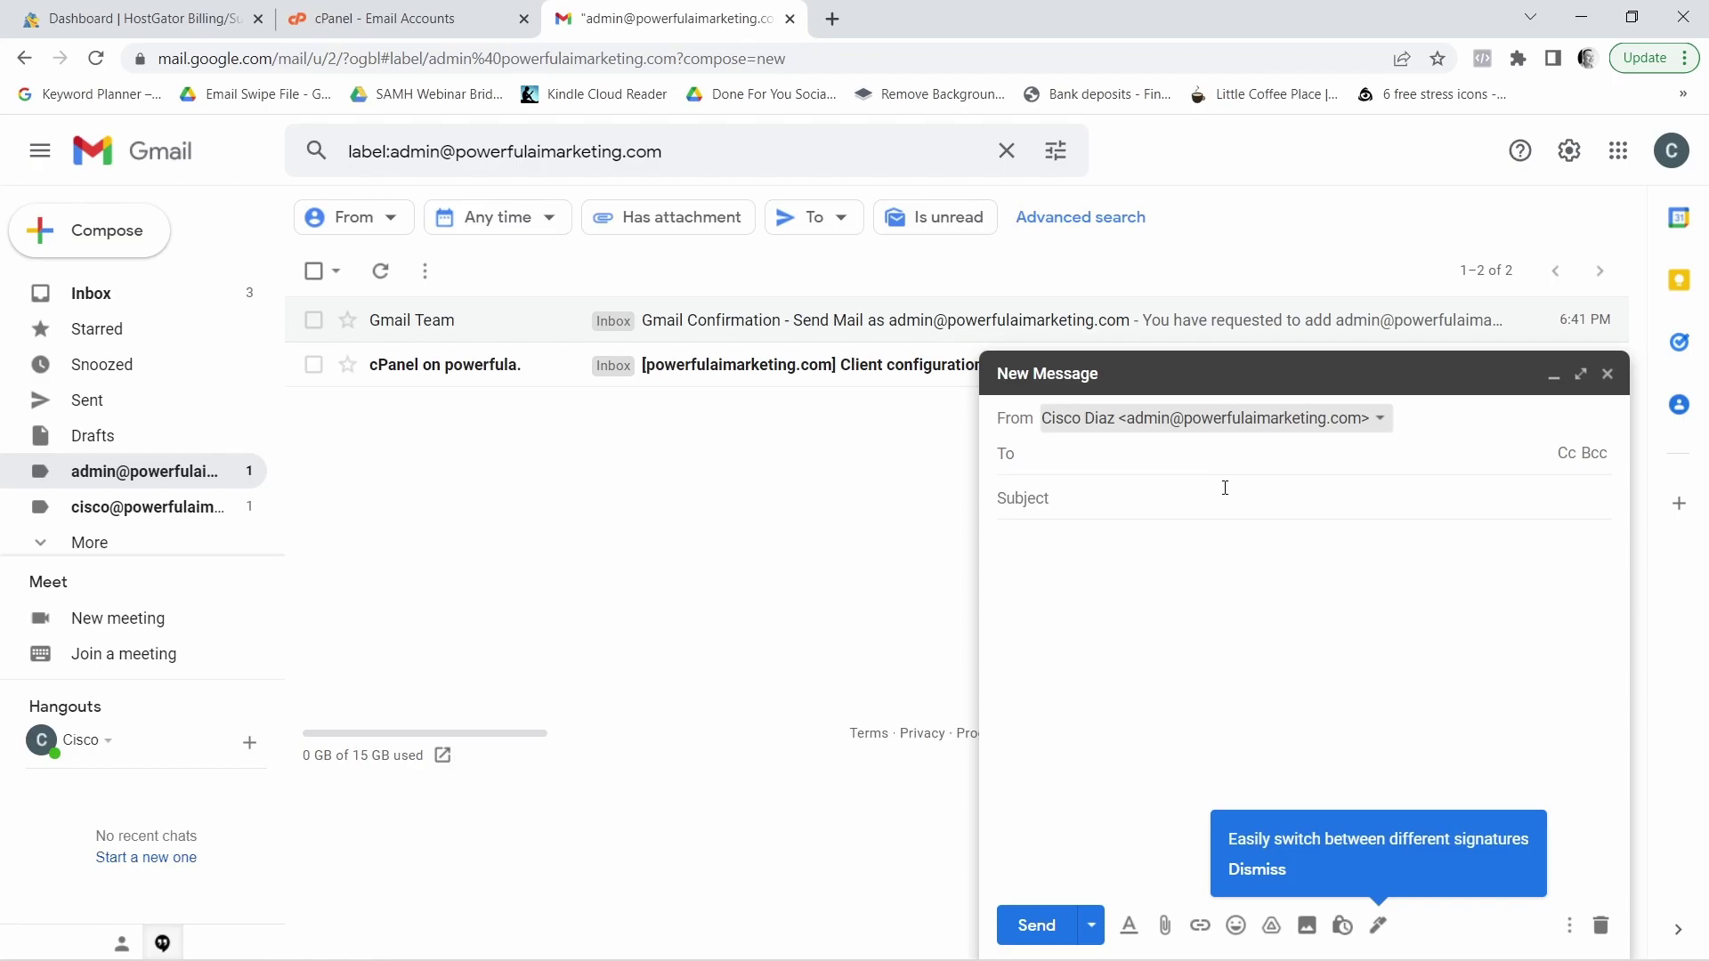